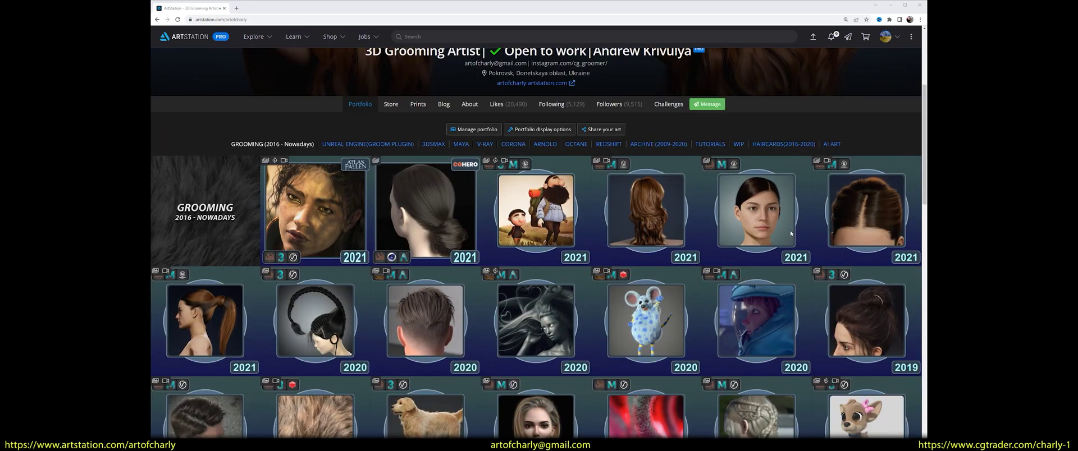
Paint yellow-green colour onto the hair guides and choose which render pass to display.
scroll(791, 234, up, 3)
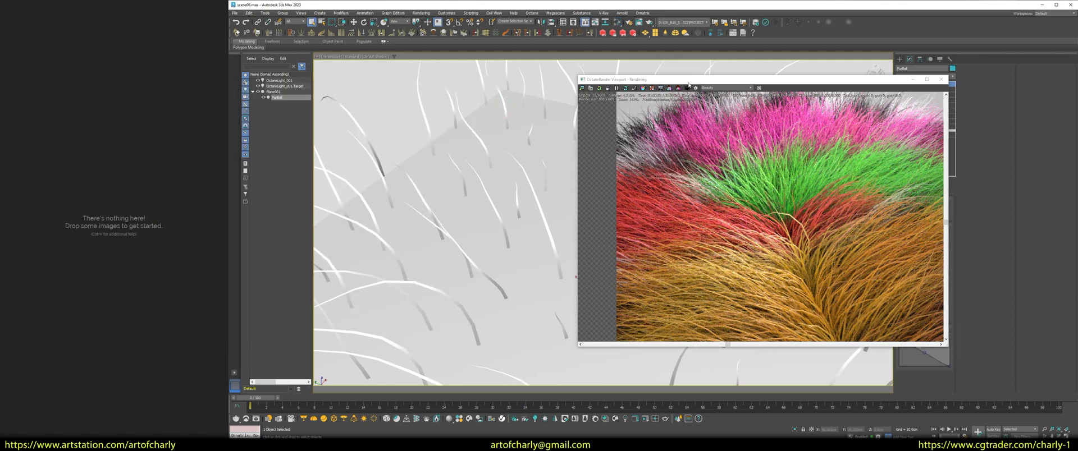
drag(932, 79, 726, 81)
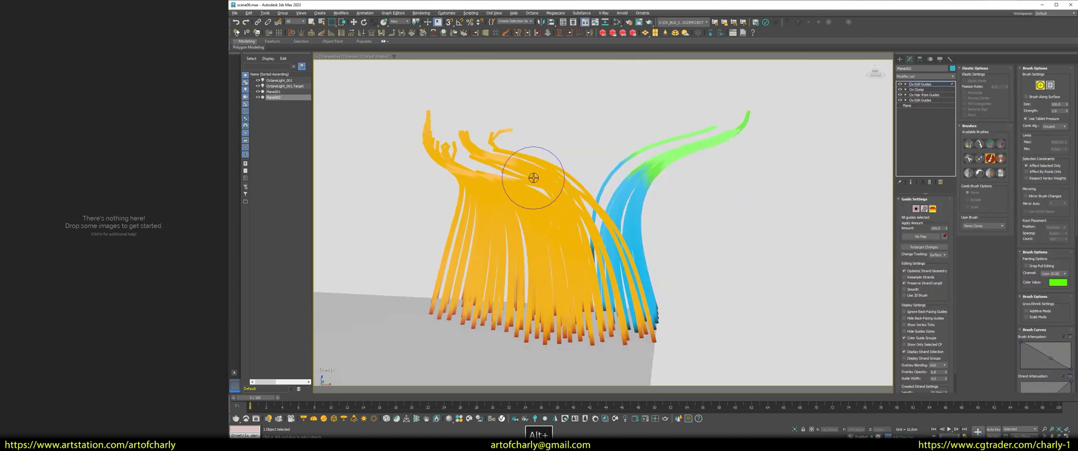
mouse_move(534, 177)
mouse_down()
mouse_move(548, 192)
mouse_move(481, 241)
mouse_move(558, 260)
mouse_up()
mouse_move(558, 260)
alt+middle_down()
mouse_move(577, 206)
mouse_move(525, 192)
mouse_move(594, 180)
mouse_move(493, 173)
mouse_move(534, 188)
mouse_move(637, 109)
mouse_move(576, 198)
alt+middle_up()
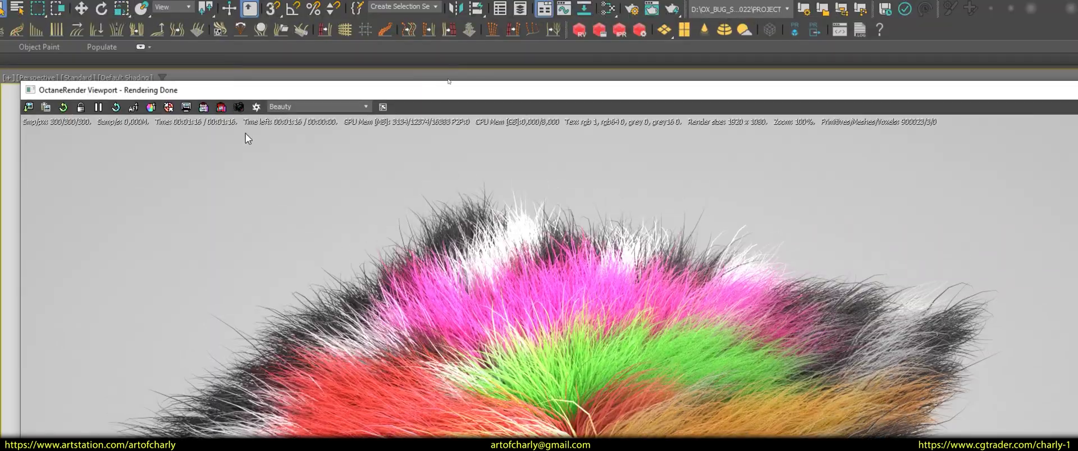
click(292, 108)
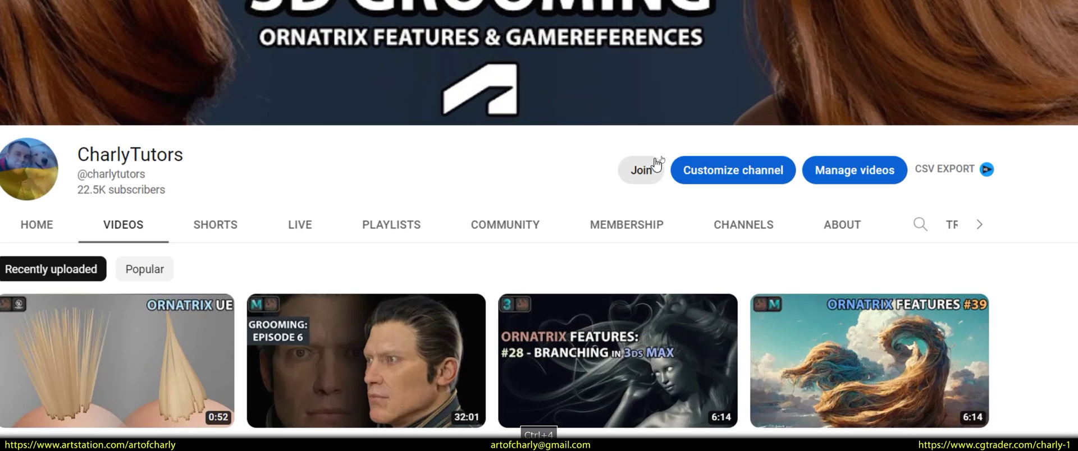
Circle the channel membership option for viewers.
key(ctrl+2)
mouse_move(643, 153)
mouse_down()
mouse_move(607, 177)
mouse_move(643, 150)
mouse_up()
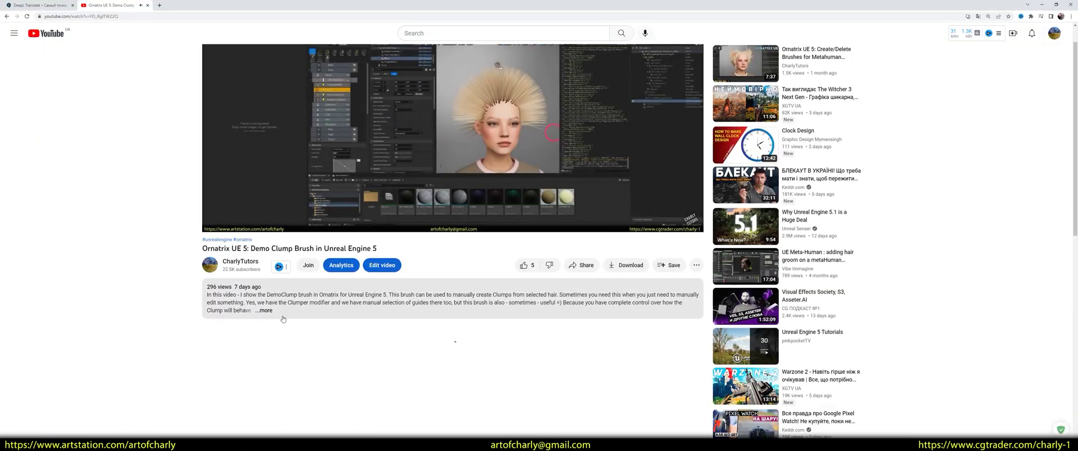
key(ctrl+4)
drag(328, 247, 330, 275)
Browse the CharlyTutors videos, then go to HOME and scroll down to the trailer's pinned comment.
scroll(869, 316, down, 2)
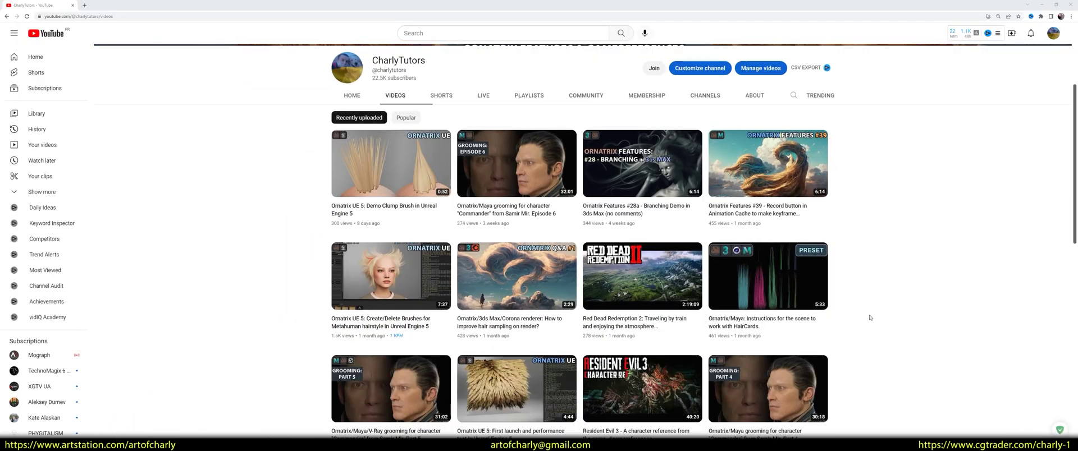
scroll(869, 316, down, 2)
scroll(870, 316, down, 2)
scroll(869, 316, down, 2)
scroll(869, 316, down, 2)
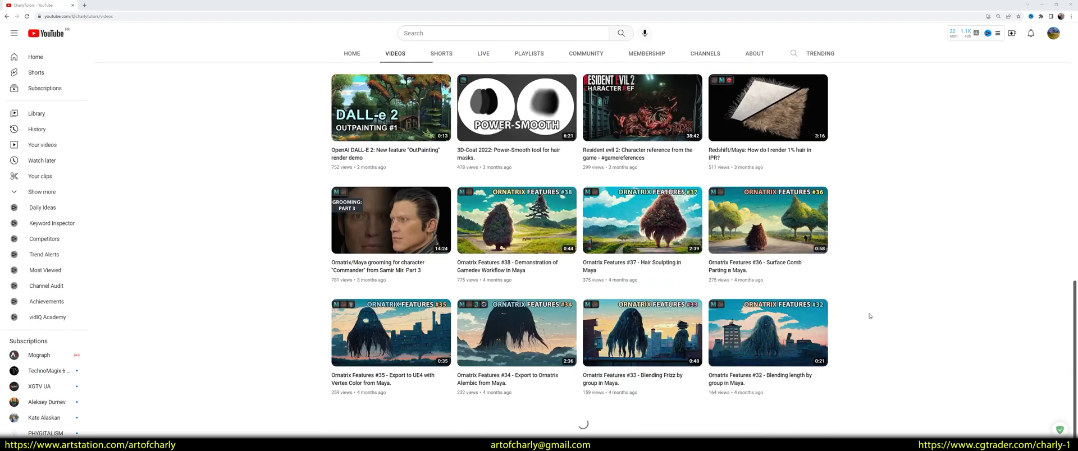
scroll(869, 316, up, 3)
scroll(869, 316, up, 3)
scroll(869, 316, up, 3)
scroll(869, 316, up, 2)
click(354, 254)
scroll(388, 258, down, 1)
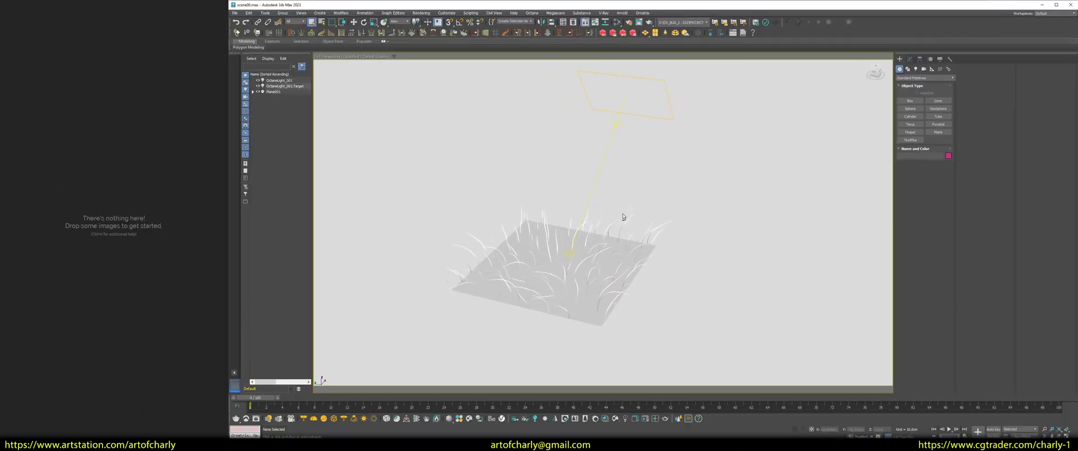
Select the grass plane Plane001 and open the Slate Material Editor.
alt+middle_drag(623, 217, 620, 204)
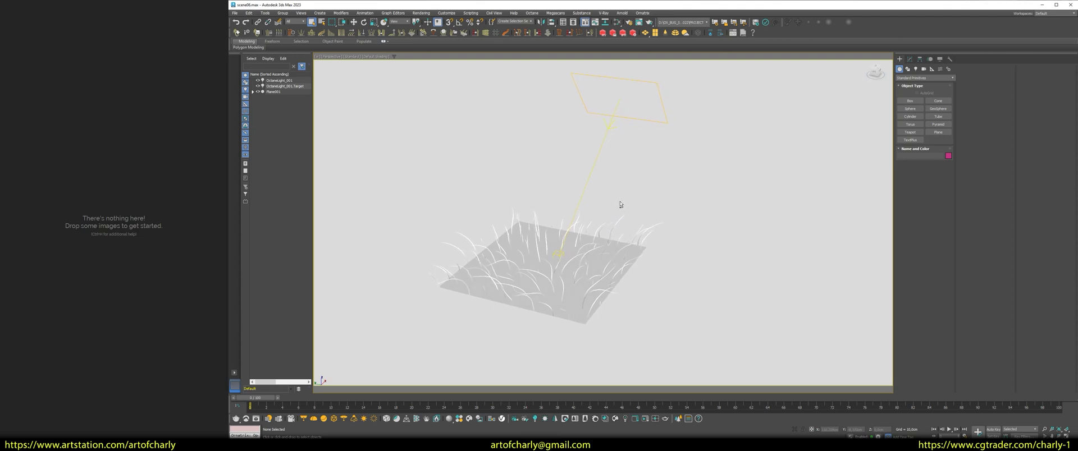
click(639, 229)
key(m)
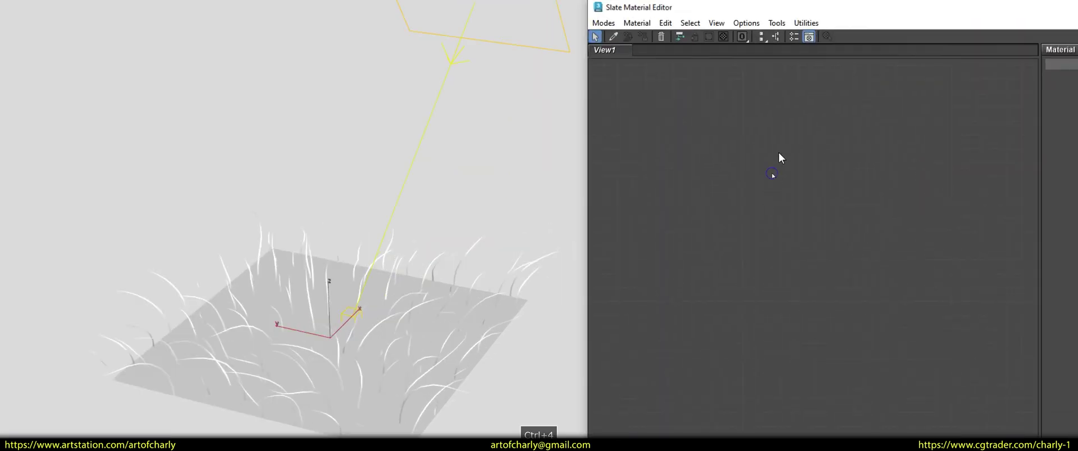
Add an Octane Hair material node and an Octane RGB image map node.
right_click(779, 177)
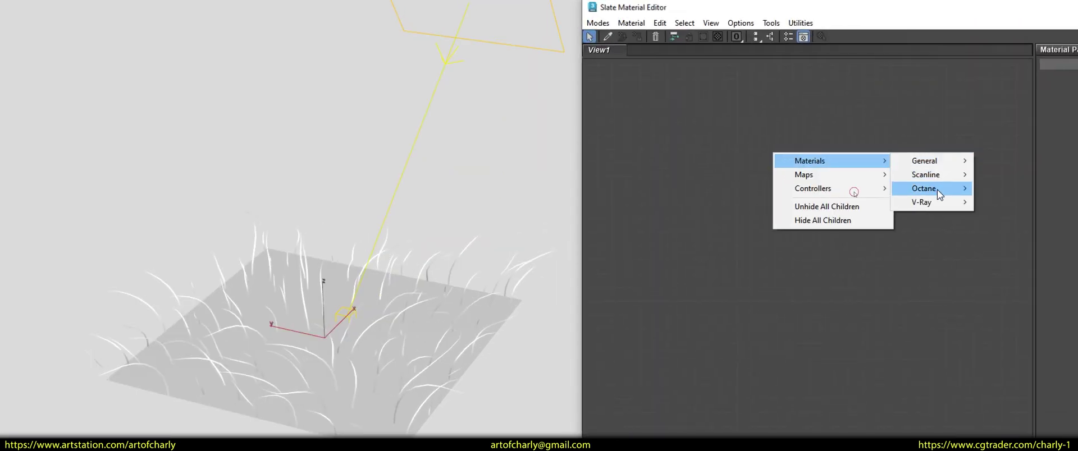
mouse_move(819, 187)
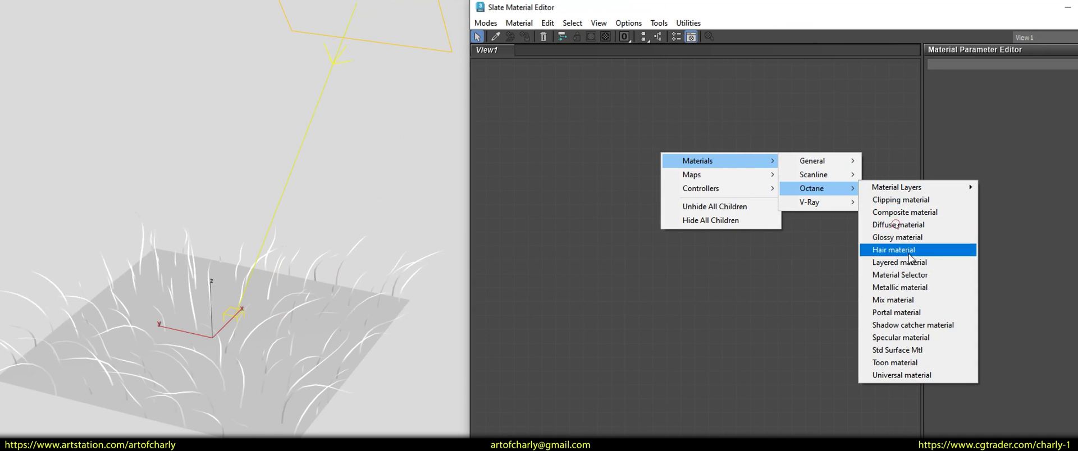
click(920, 250)
drag(701, 149, 813, 149)
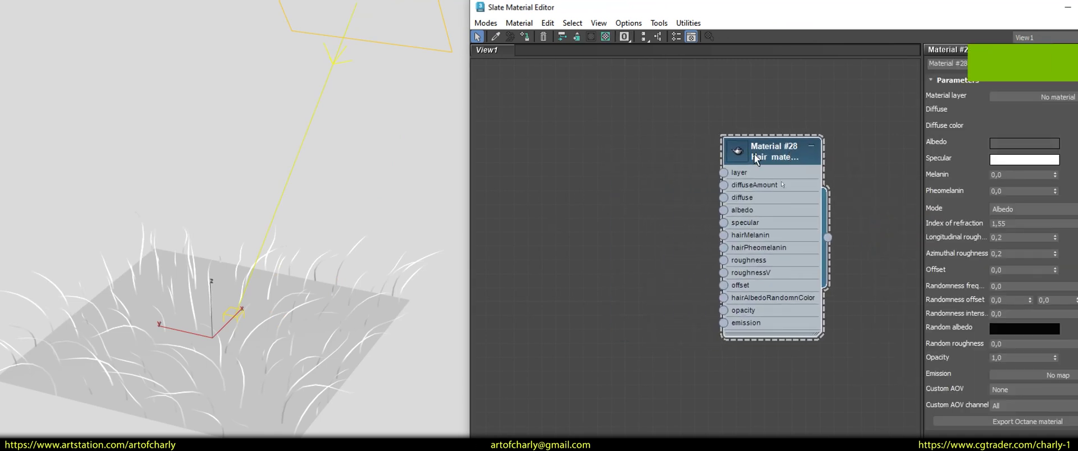
right_click(524, 162)
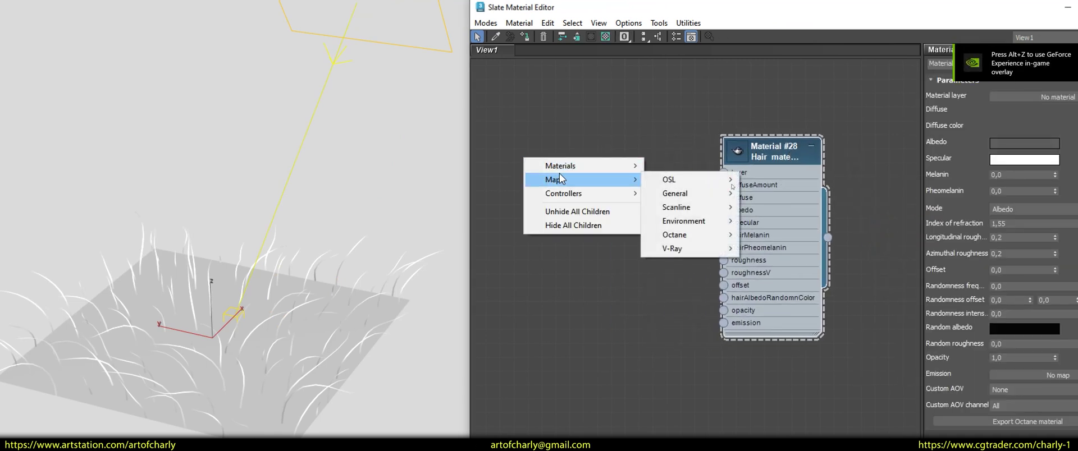
mouse_move(675, 235)
mouse_move(760, 294)
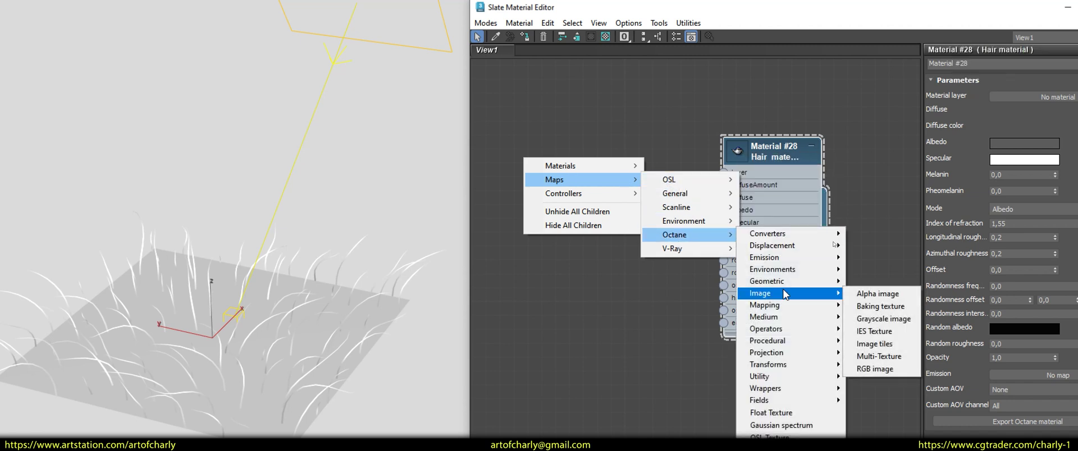
click(897, 372)
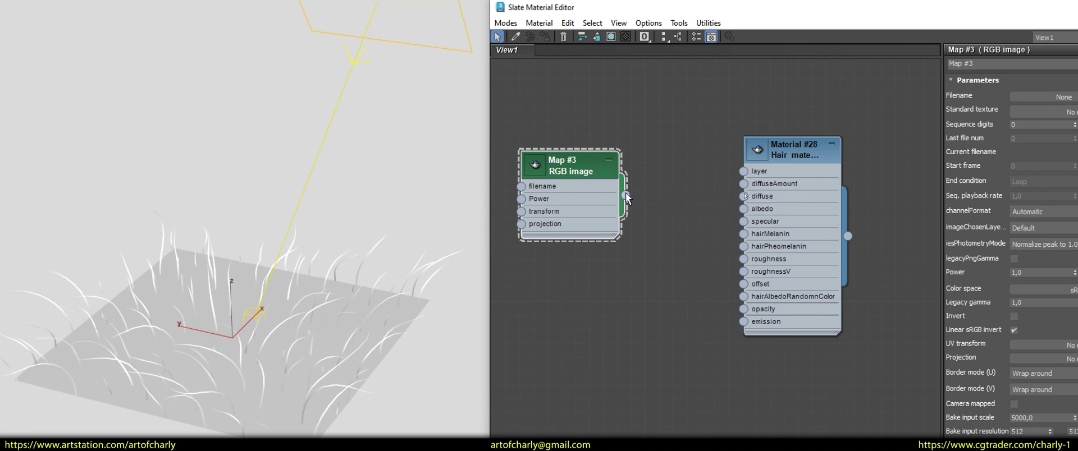
Wire the RGB image into diffuse and albedo, and set longitudinal and azimuthal roughness to 0,5.
drag(625, 195, 744, 208)
drag(625, 195, 744, 198)
click(573, 153)
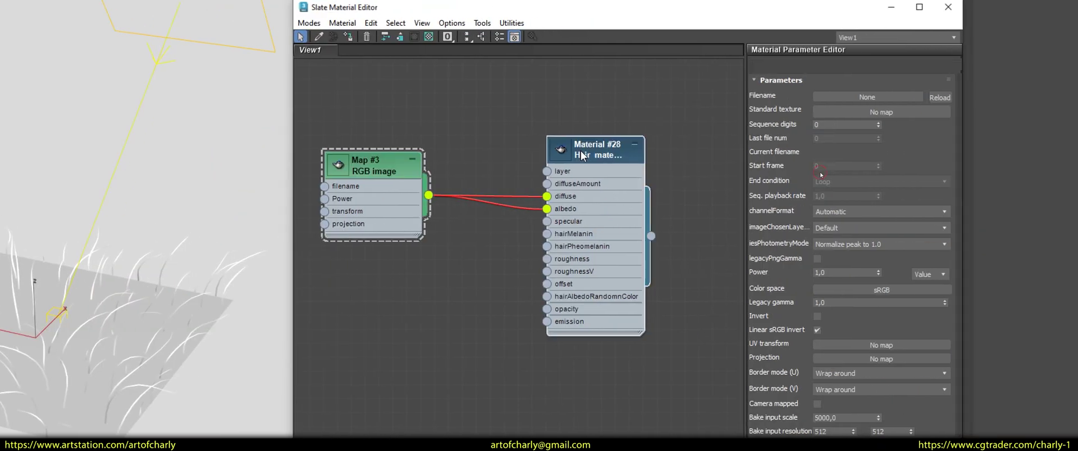
double_click(845, 238)
text(0,5)
key(Return)
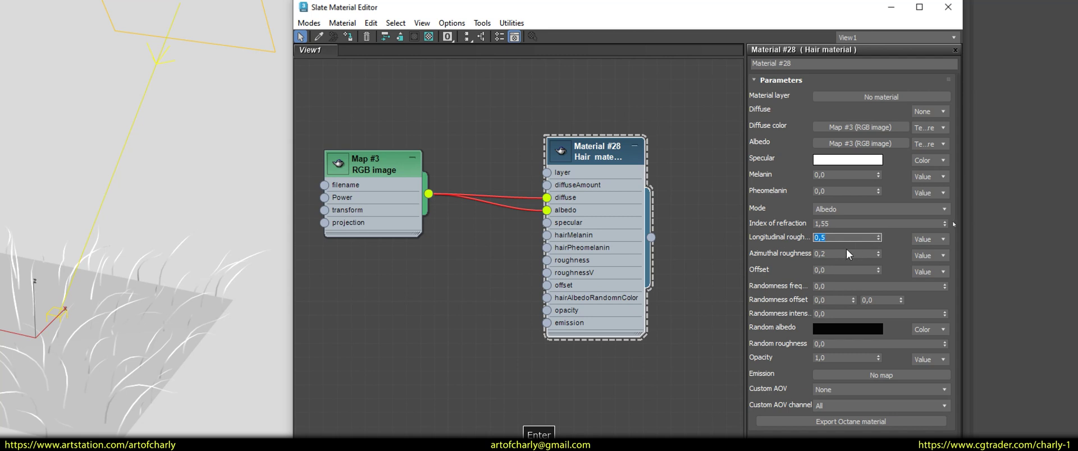
double_click(847, 253)
text(0,5)
key(Return)
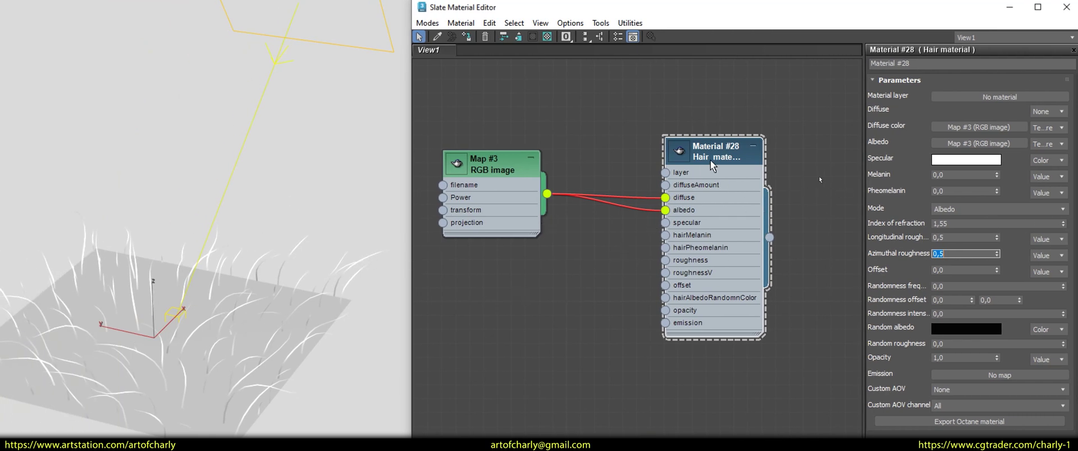
Assign the Hair material to the selected objects, then select only Plane001.
drag(385, 235, 301, 358)
right_click(706, 153)
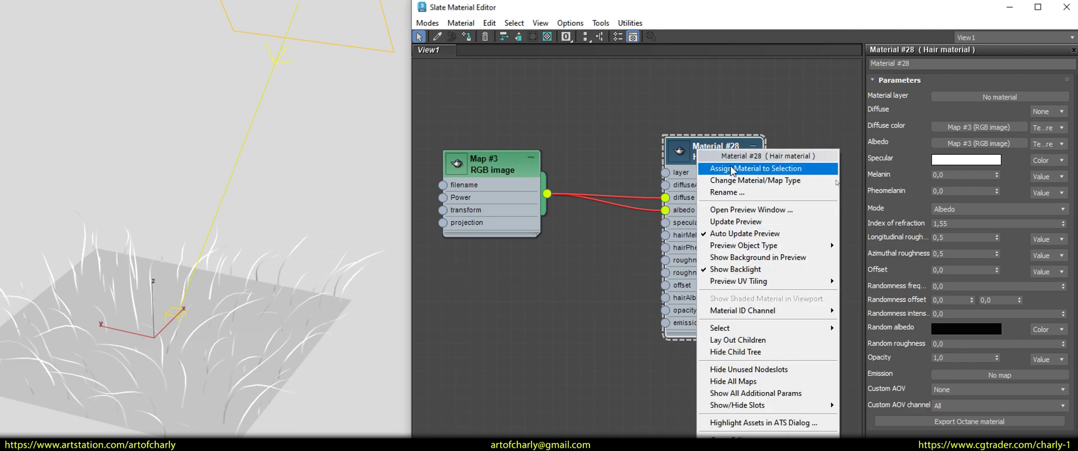
click(705, 168)
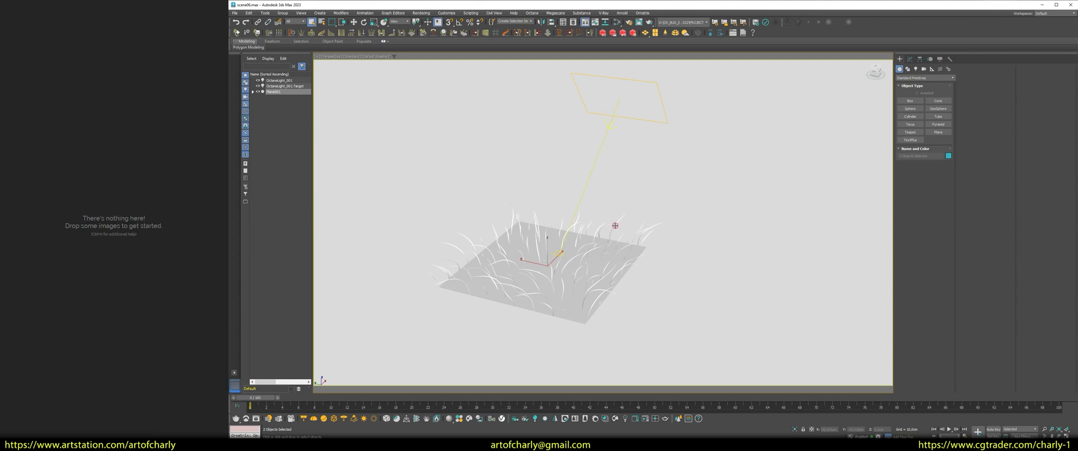
click(615, 226)
click(252, 92)
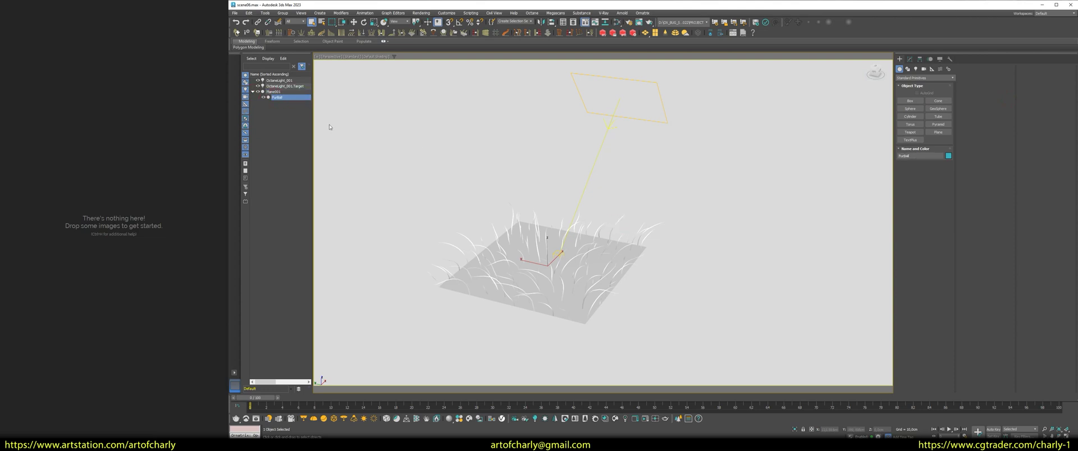
right_click(599, 230)
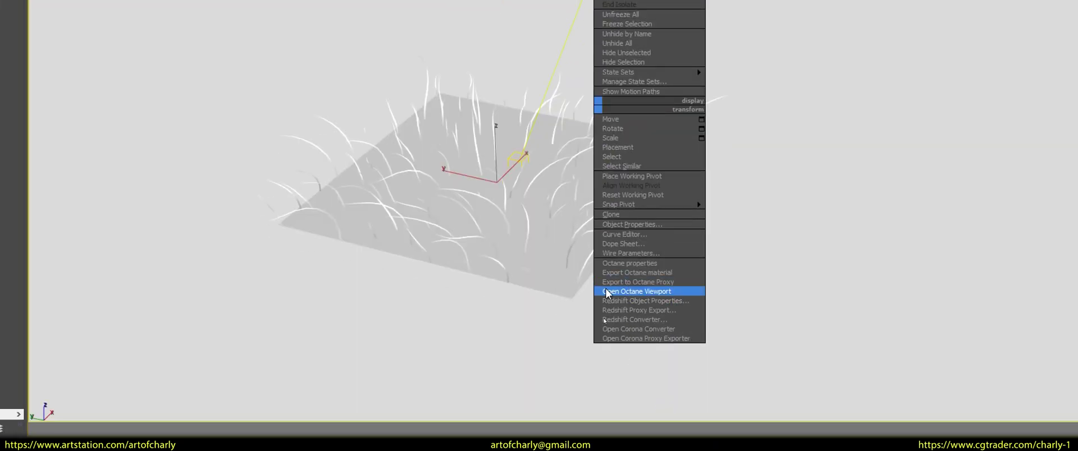
click(646, 264)
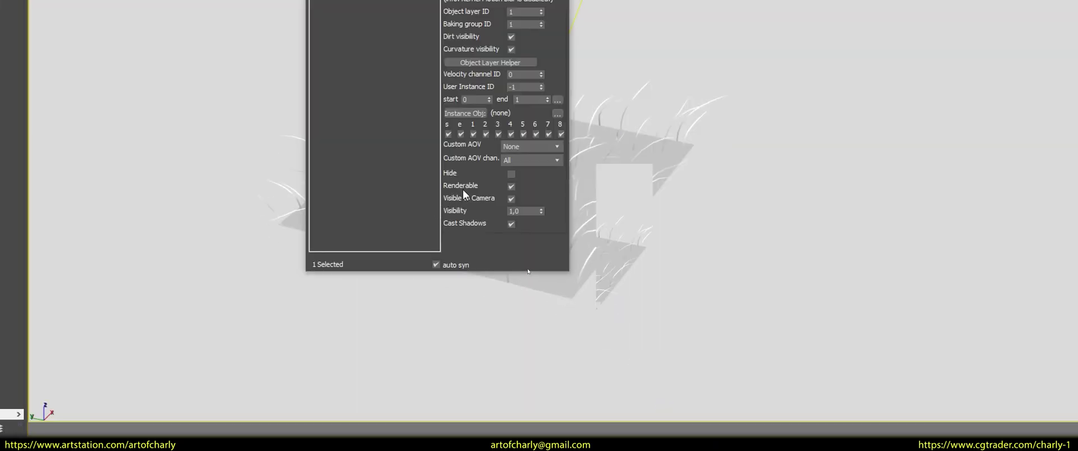
key(ctrl+2)
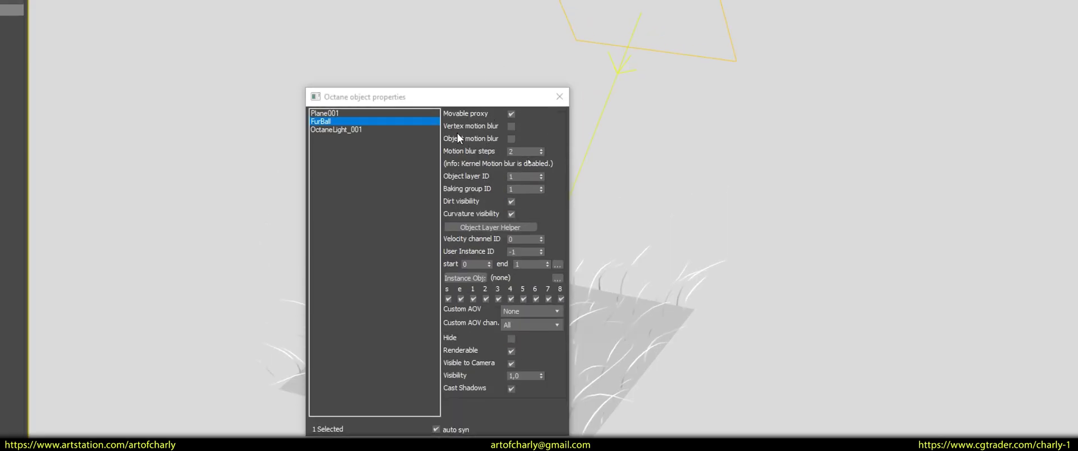
key(ctrl+2)
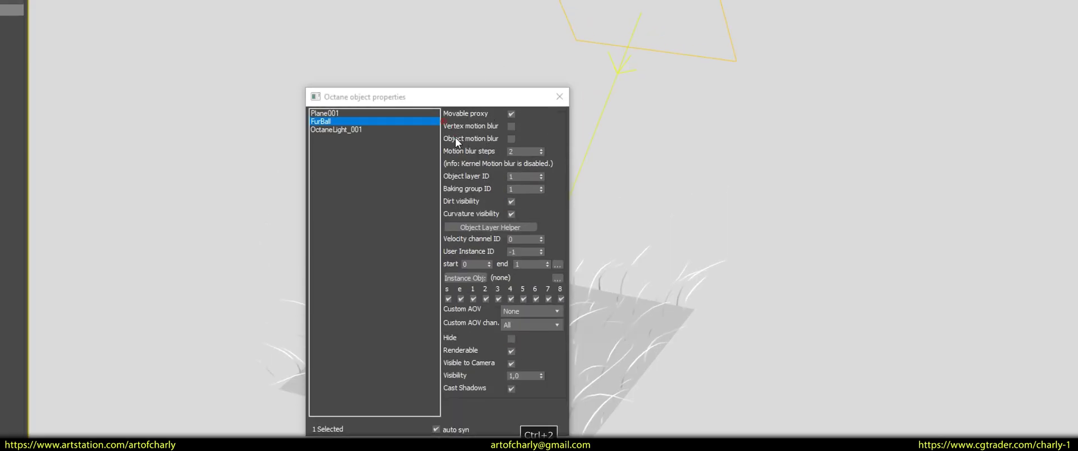
drag(443, 121, 517, 108)
key(Escape)
click(345, 130)
click(331, 114)
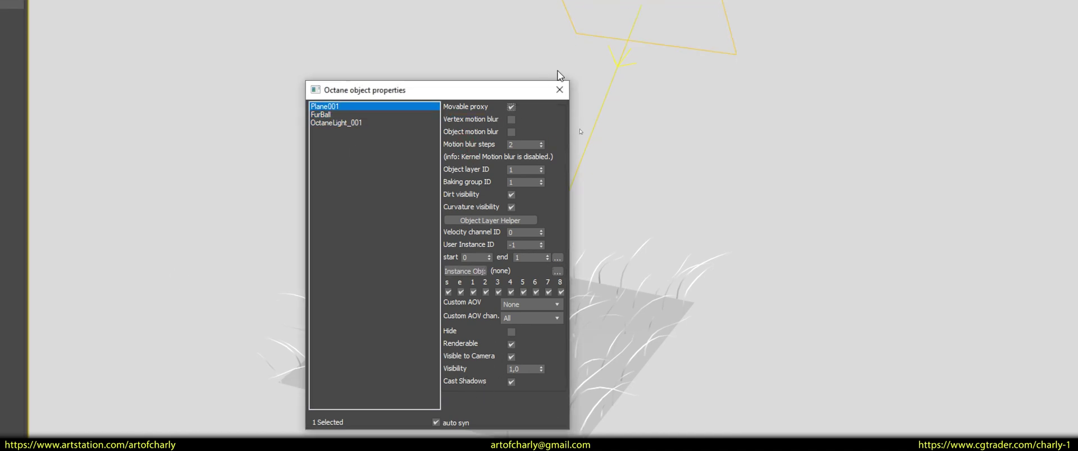
click(559, 90)
key(ctrl+4)
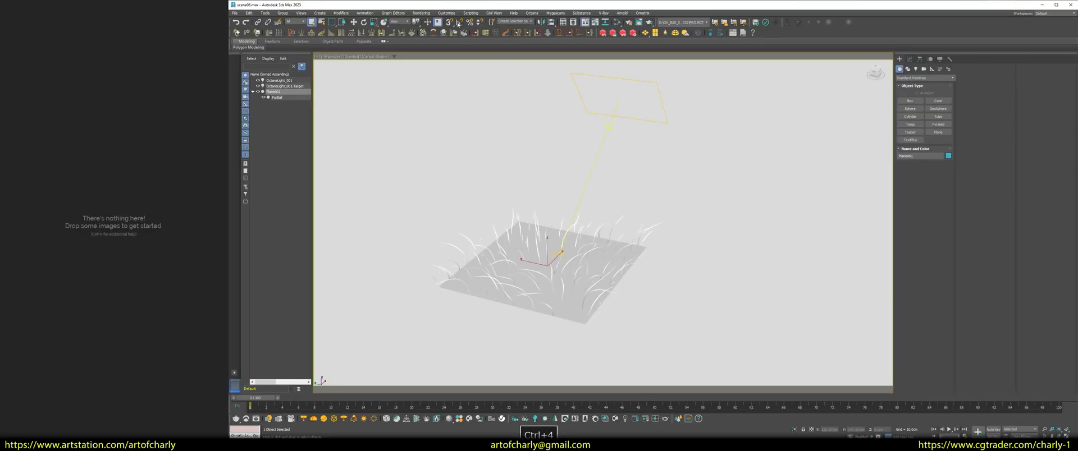
Review the Octane kernel settings in Render Setup, then close it.
click(421, 13)
click(438, 26)
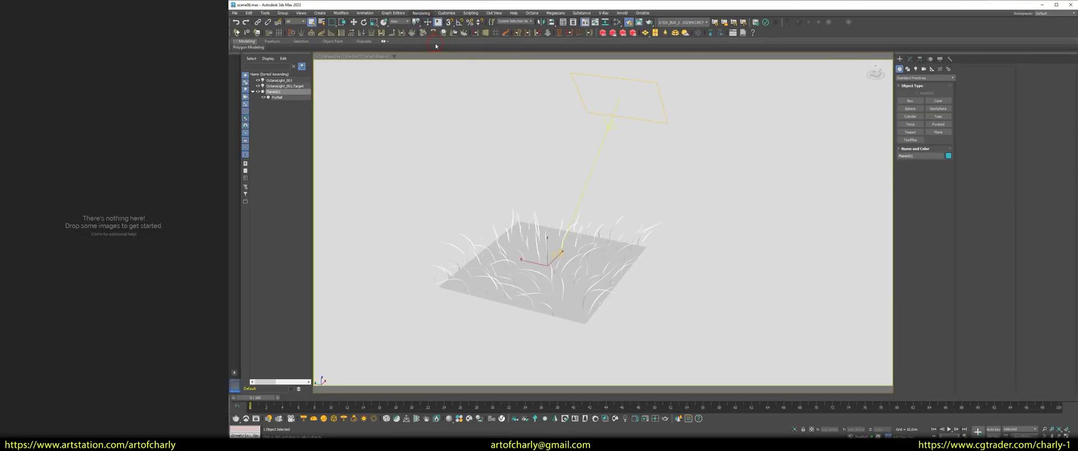
key(ctrl+4)
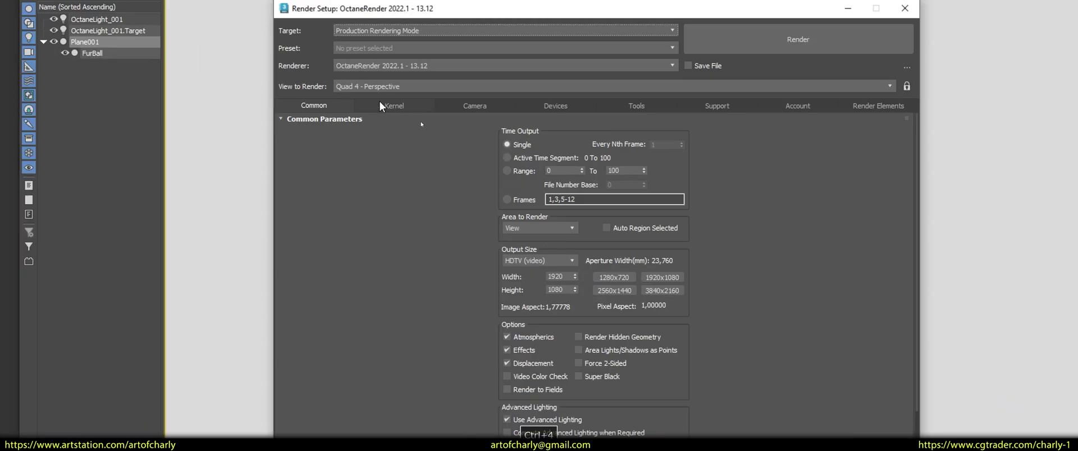
click(381, 106)
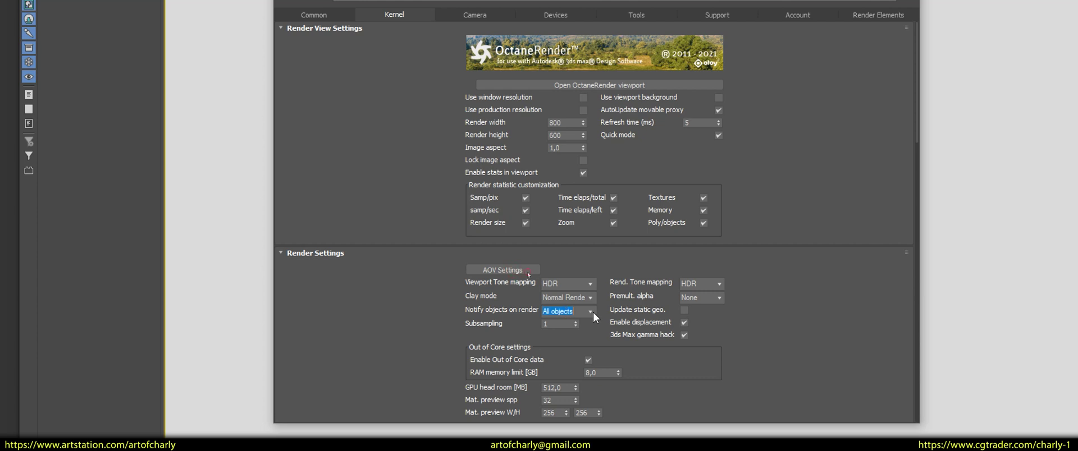
key(Escape)
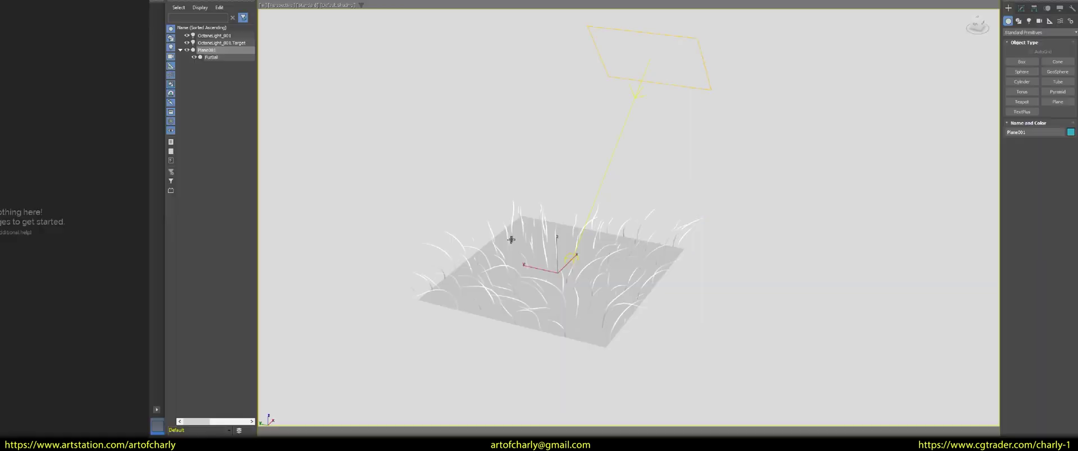
Select FurBall and show its Ox Hair from Guides modifier settings.
key(ctrl+4)
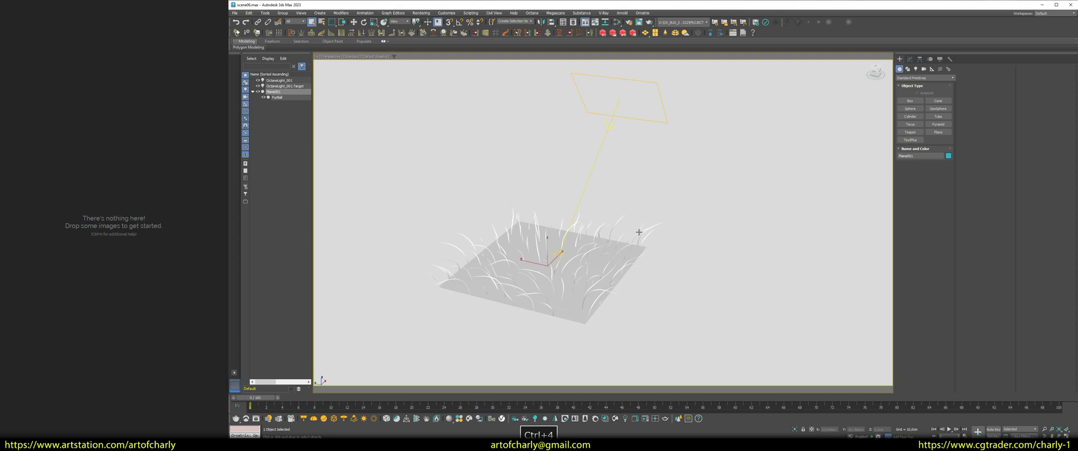
click(641, 232)
click(915, 58)
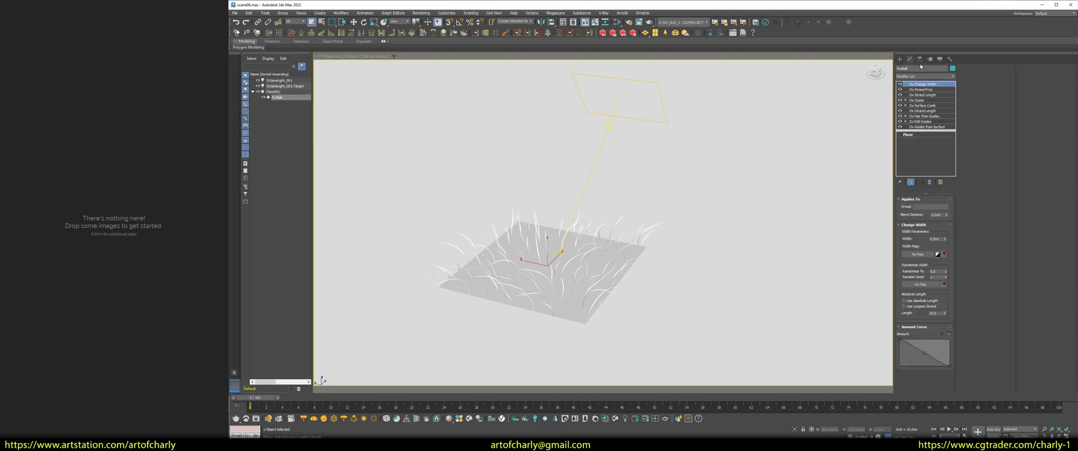
click(925, 116)
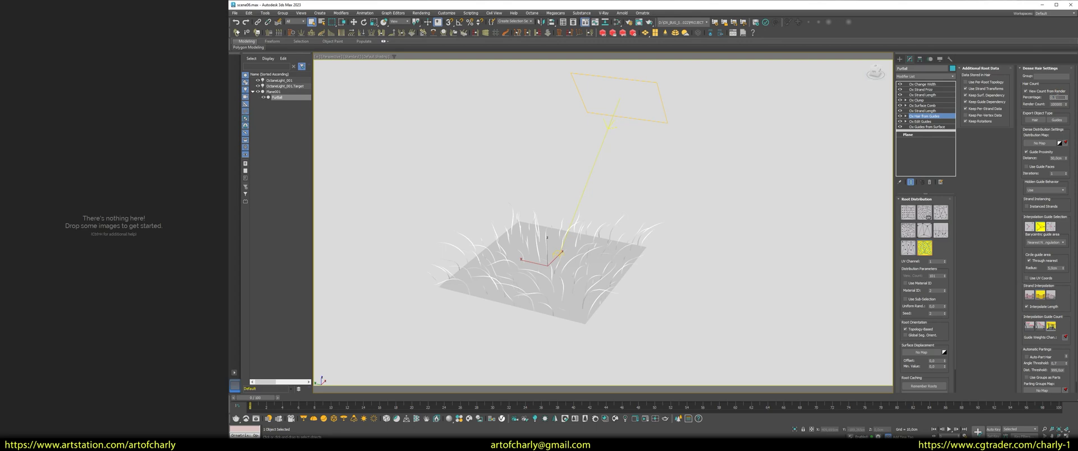
Load fur_color.jpg into the Map #3 RGB image node.
key(m)
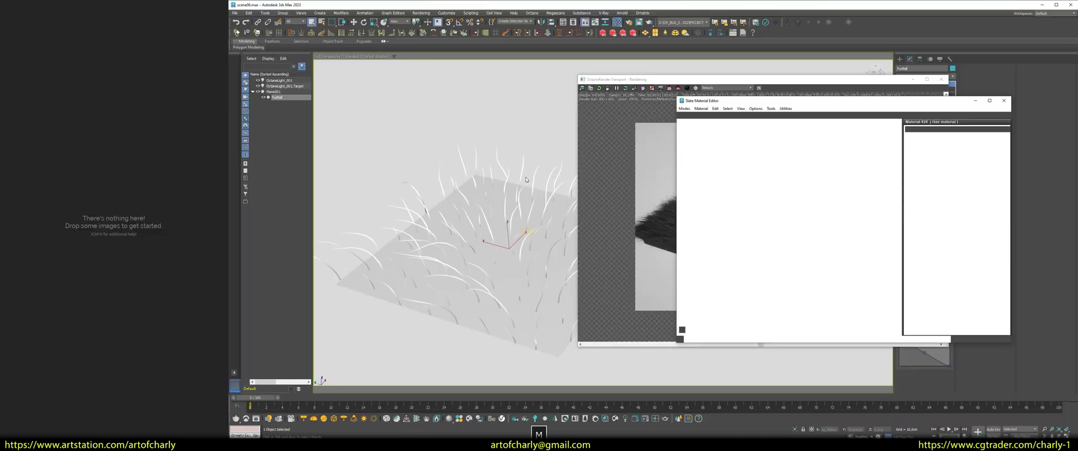
drag(725, 100, 360, 105)
click(348, 185)
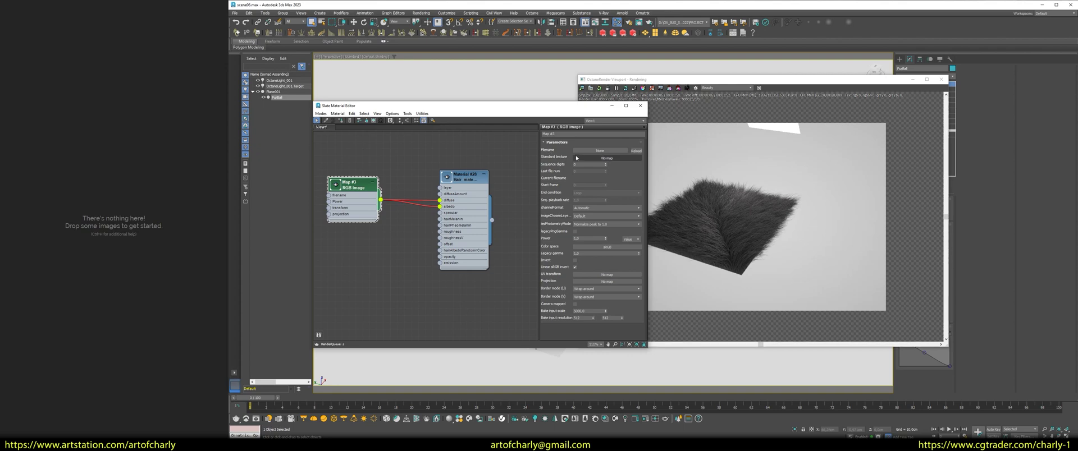
key(ctrl+4)
click(618, 152)
double_click(239, 216)
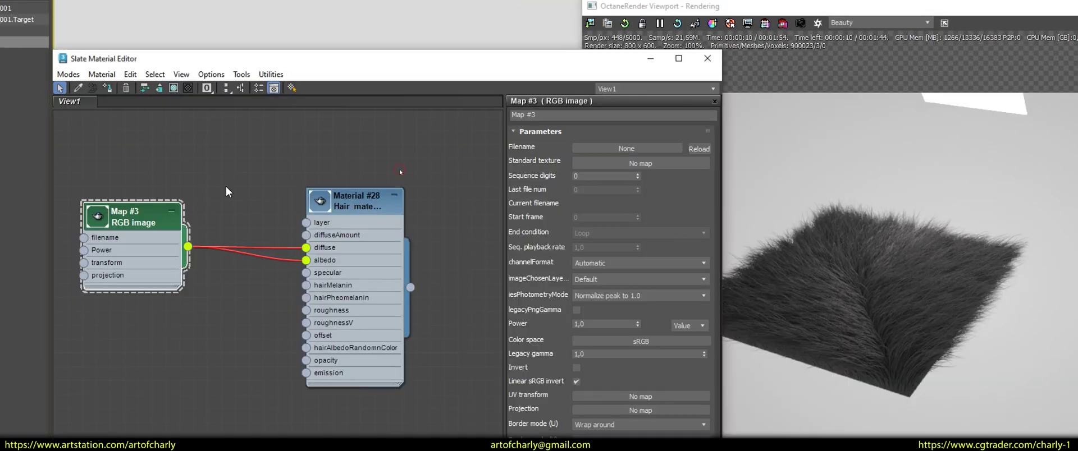
Zoom the Octane render in close on the pink, green, red and orange fur.
key(ctrl+4)
click(755, 237)
scroll(746, 236, up, 2)
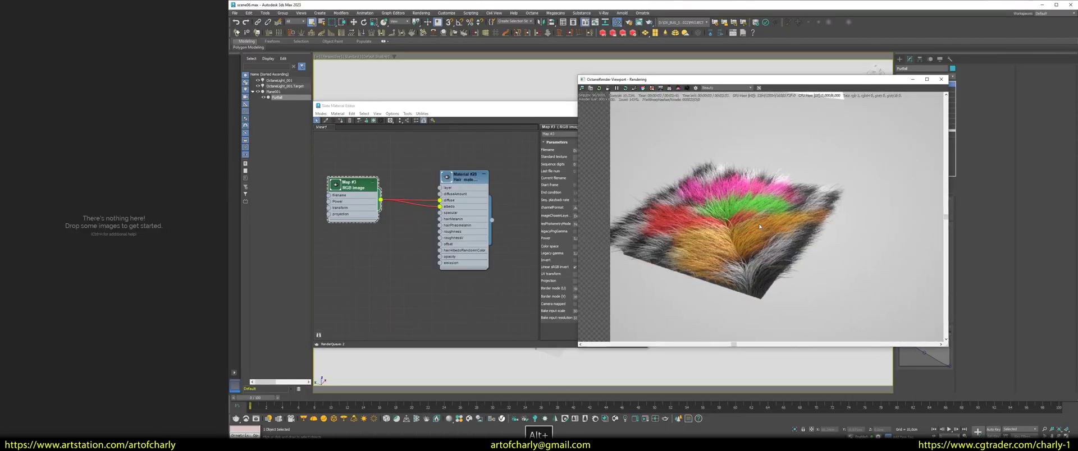
drag(528, 105, 331, 86)
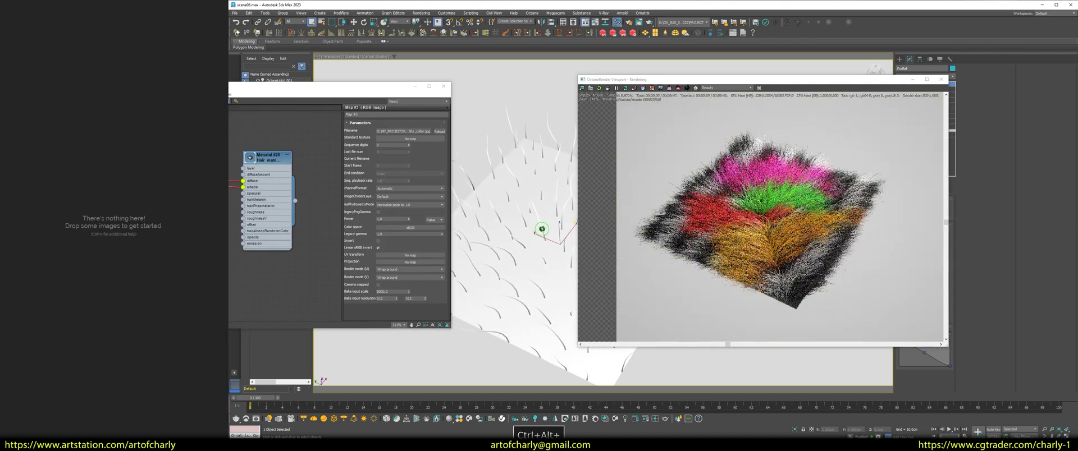
mouse_move(527, 210)
ctrl+alt+middle_down()
mouse_move(564, 218)
mouse_move(532, 220)
ctrl+alt+middle_up()
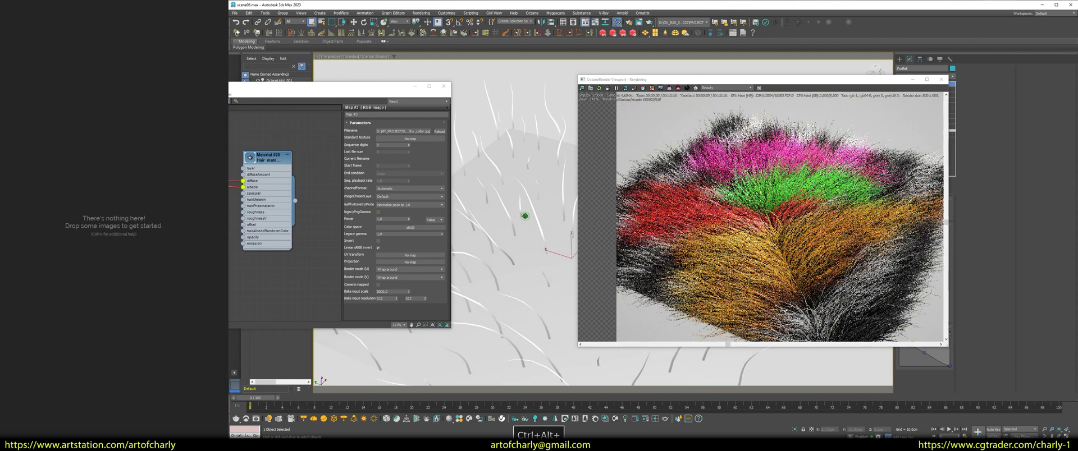
scroll(520, 216, up, 5)
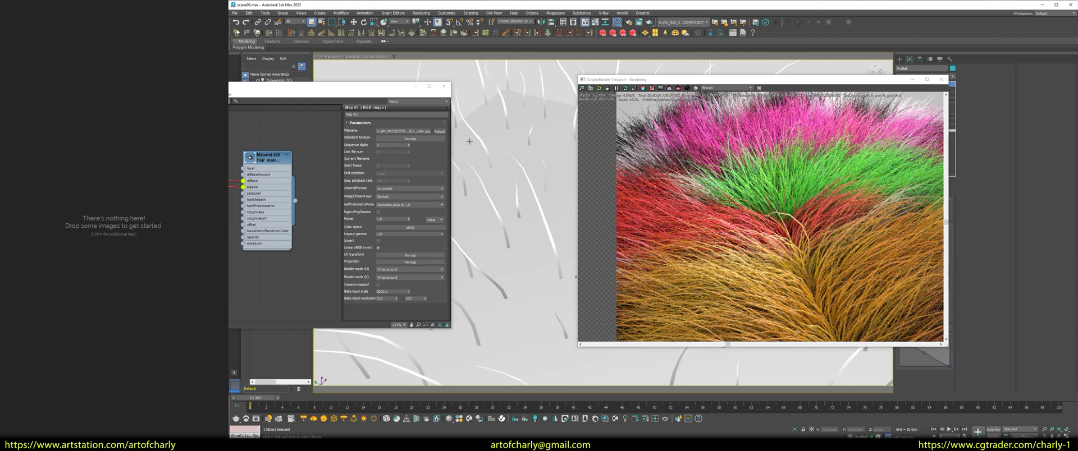
drag(365, 88, 388, 90)
click(466, 88)
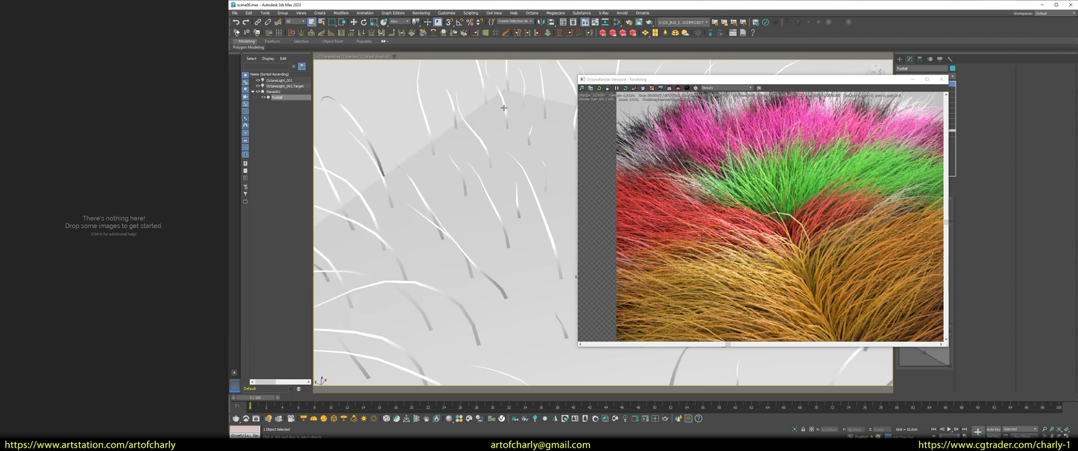
Add an Ox Strand Detail modifier to the fur.
drag(795, 76, 579, 86)
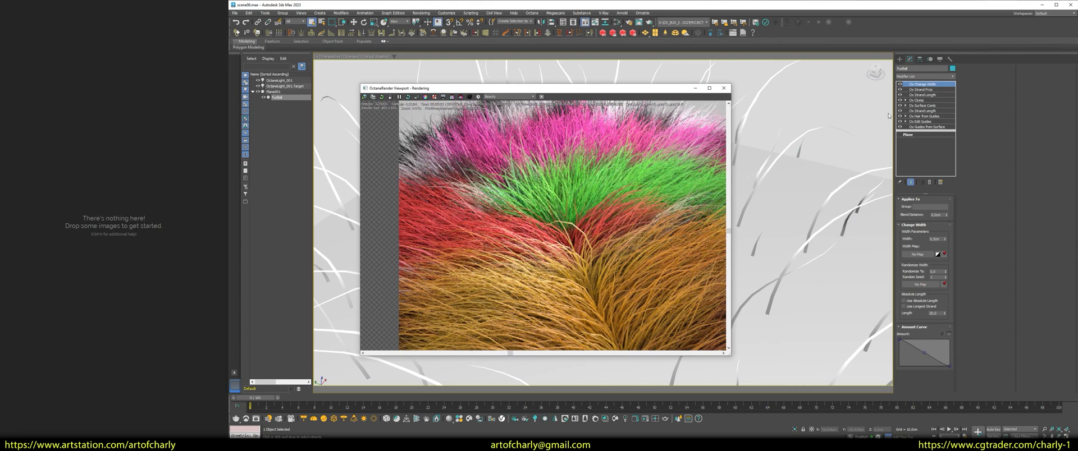
click(925, 76)
drag(953, 101, 953, 139)
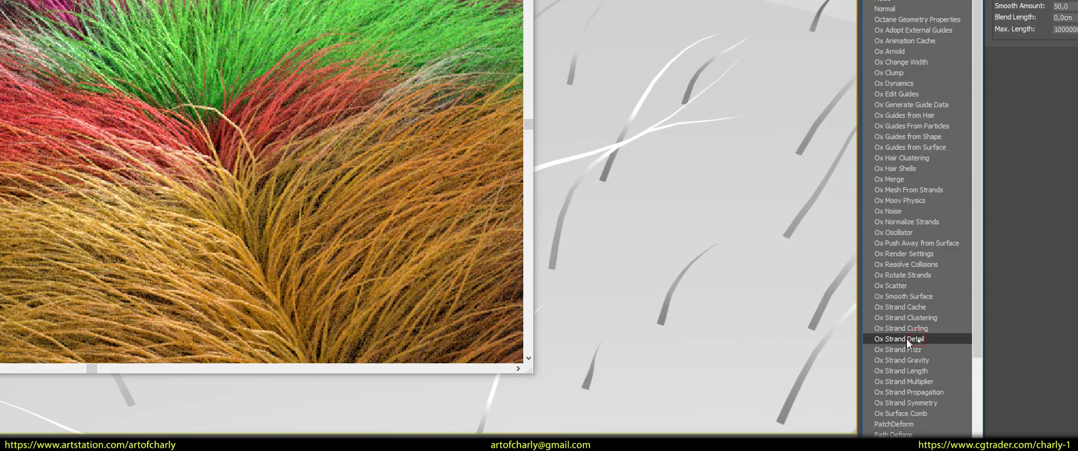
click(929, 339)
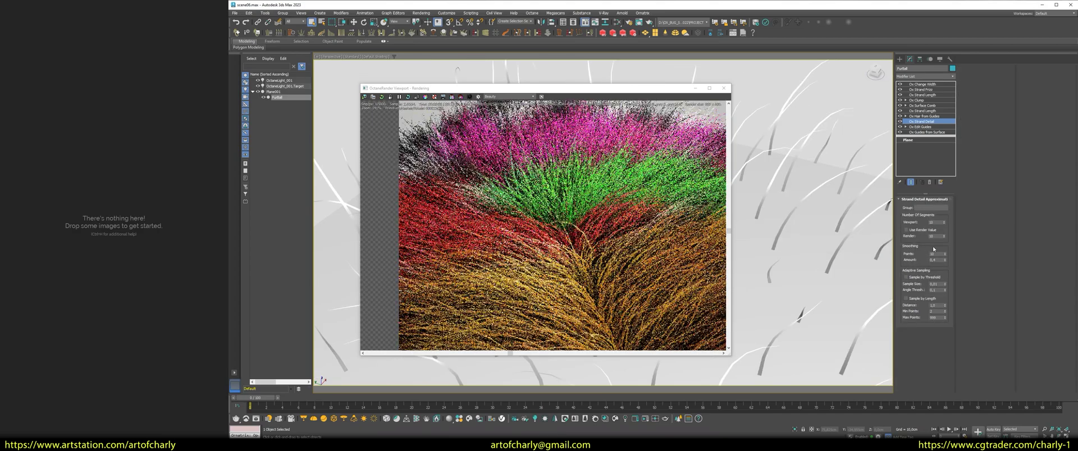
Enable Use Render Value with 30 segments and set Smoothing Amount to 1,0.
key(ctrl+4)
click(904, 230)
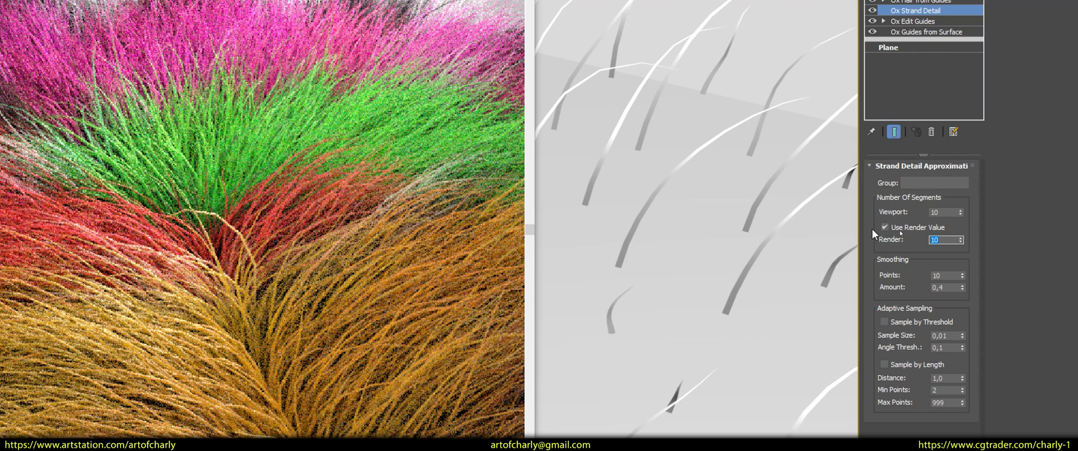
text(30)
key(Return)
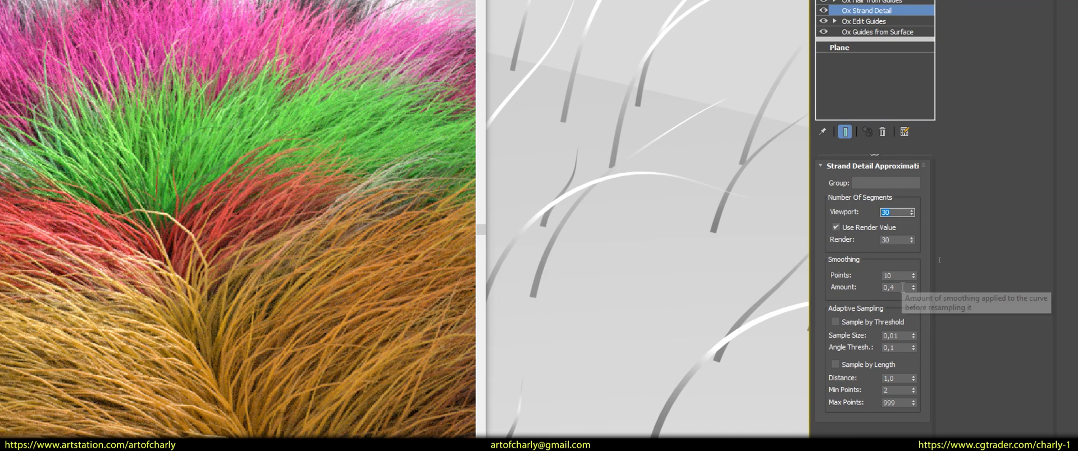
double_click(898, 287)
text(1)
key(Return)
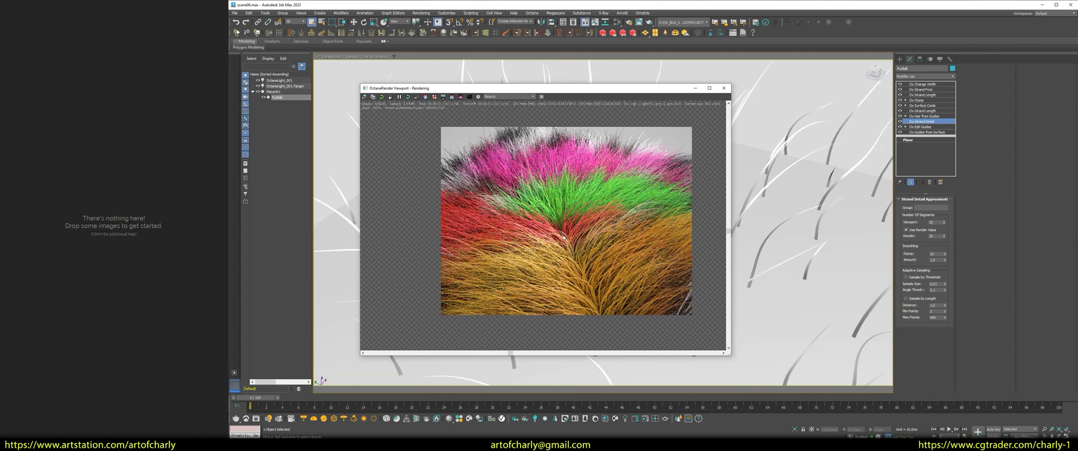
scroll(571, 247, up, 2)
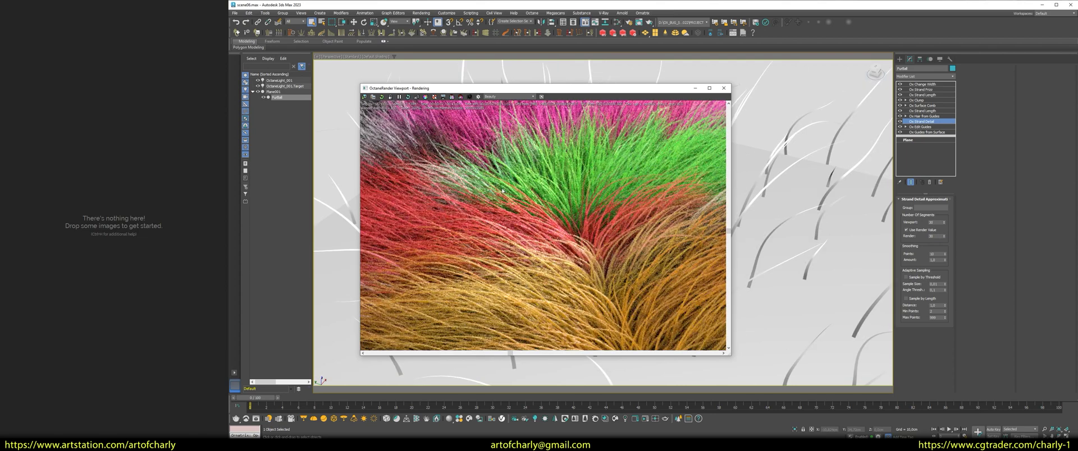
scroll(631, 267, down, 2)
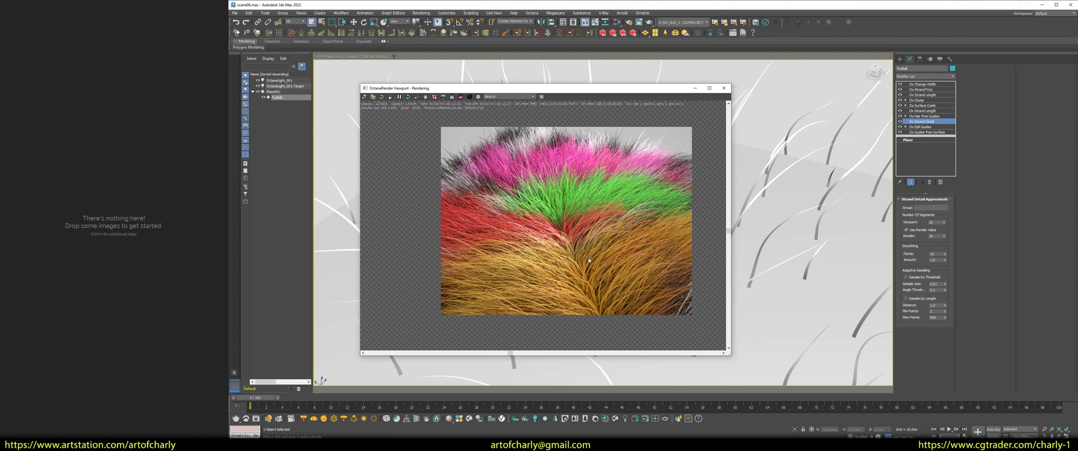
key(m)
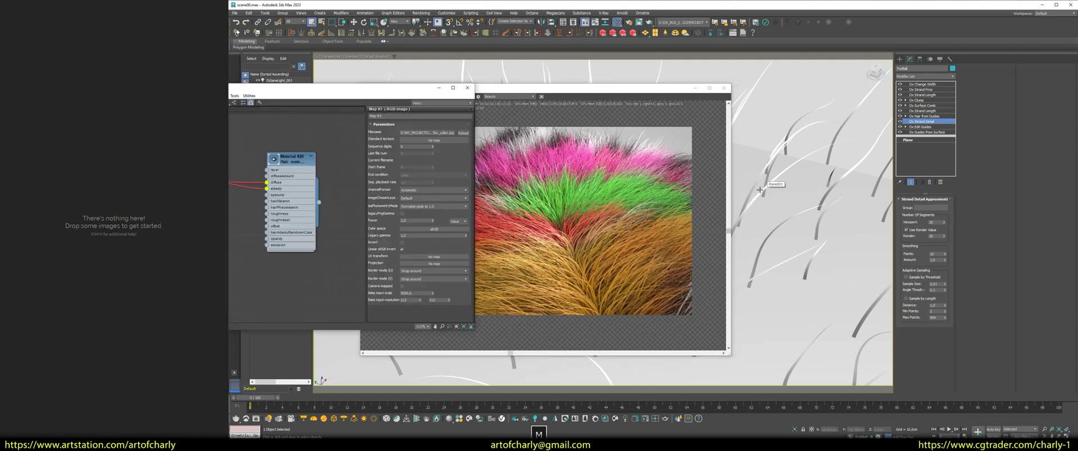
double_click(296, 160)
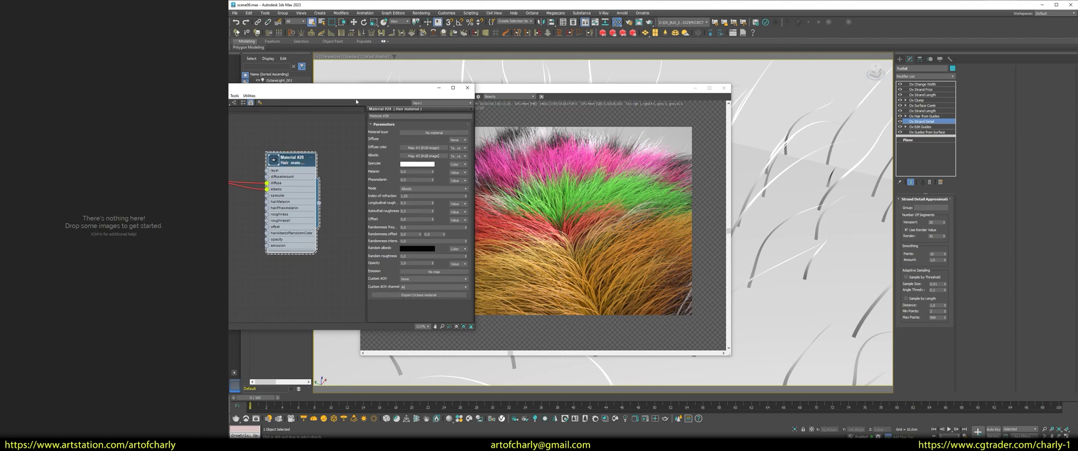
drag(410, 91, 549, 110)
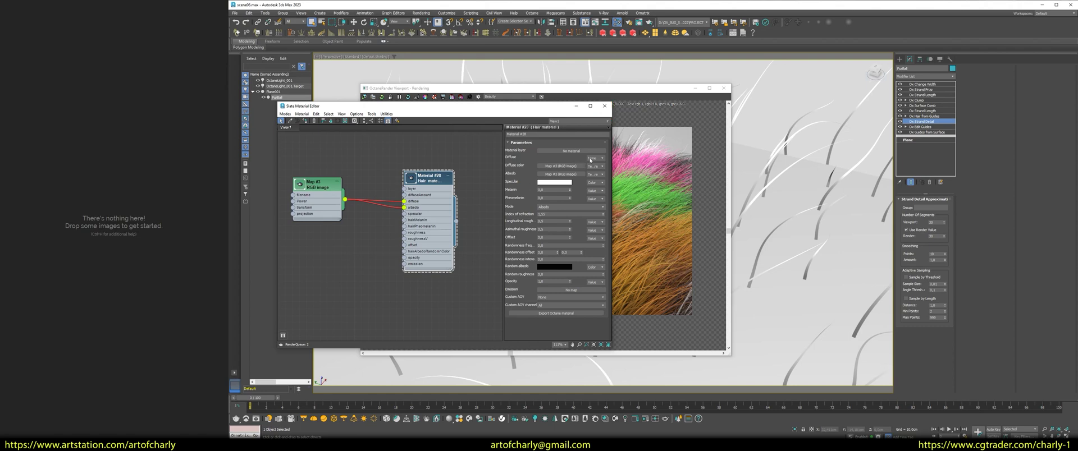
Close the material editor, shift the render left and circle the left, right and centre colour boundaries.
click(605, 106)
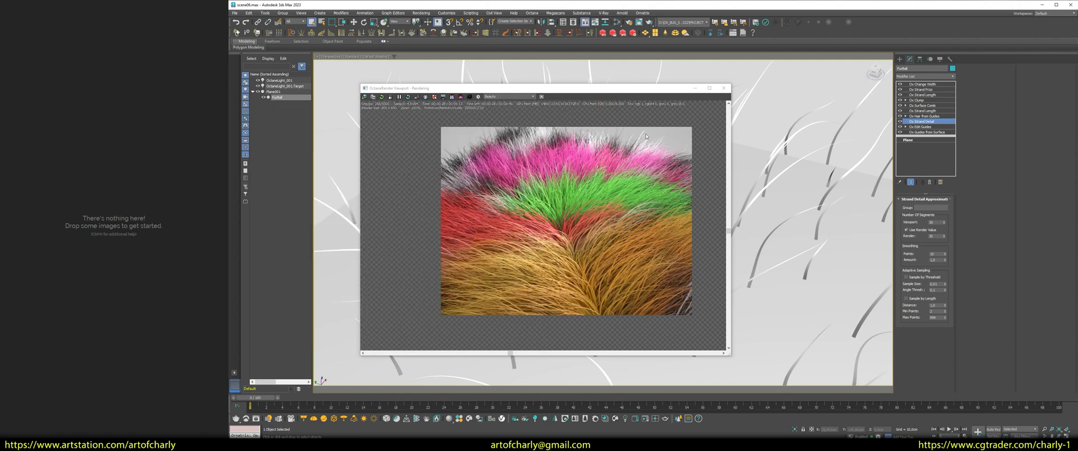
drag(534, 88, 448, 86)
drag(394, 245, 430, 240)
mouse_move(585, 220)
mouse_down()
mouse_move(573, 224)
mouse_move(598, 223)
mouse_up()
mouse_move(479, 165)
mouse_down()
mouse_move(472, 187)
mouse_move(494, 171)
mouse_up()
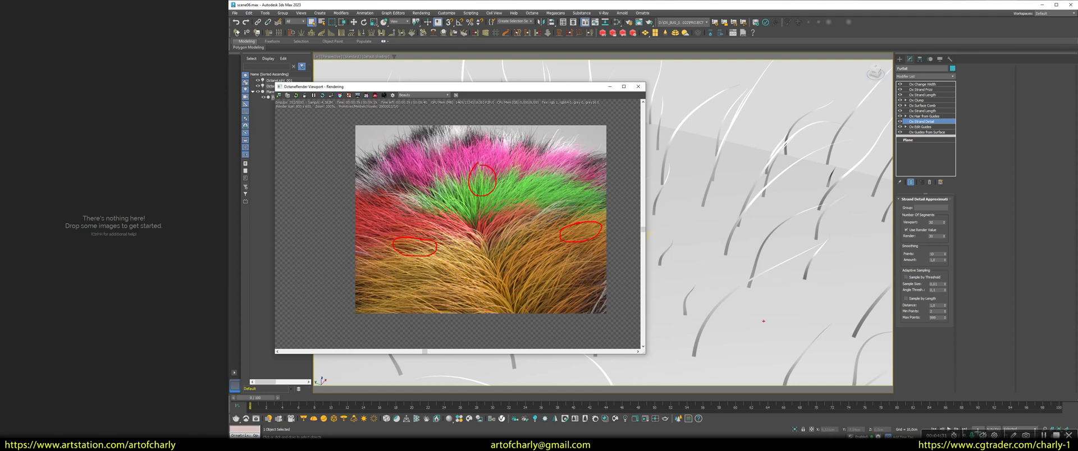
Mark additional spots between the colour regions in the lower part of the render.
drag(565, 236, 542, 269)
drag(473, 240, 481, 273)
mouse_move(440, 245)
mouse_down()
mouse_move(460, 268)
mouse_move(437, 270)
mouse_up()
drag(459, 285, 472, 285)
Clear the annotations, close the Octane render window and delete the FurBall fur object.
key(Escape)
click(637, 86)
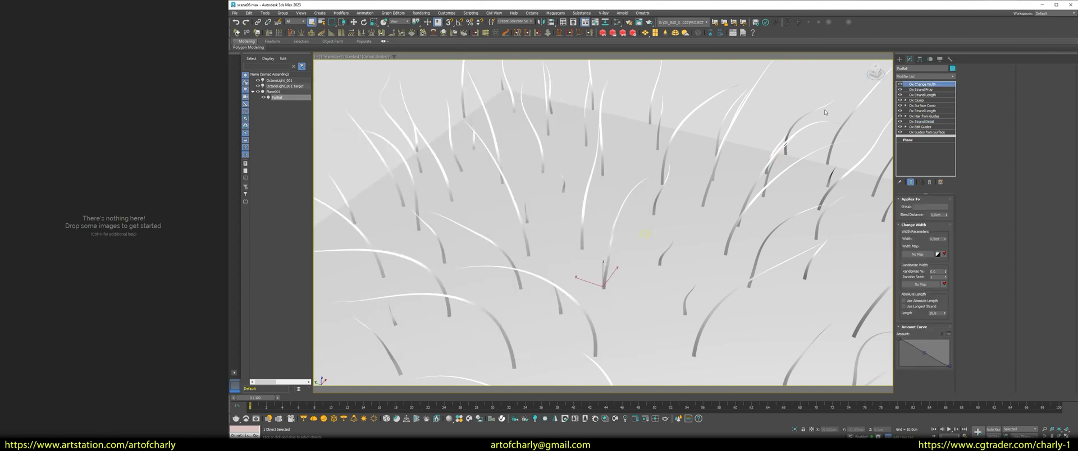
scroll(565, 148, down, 3)
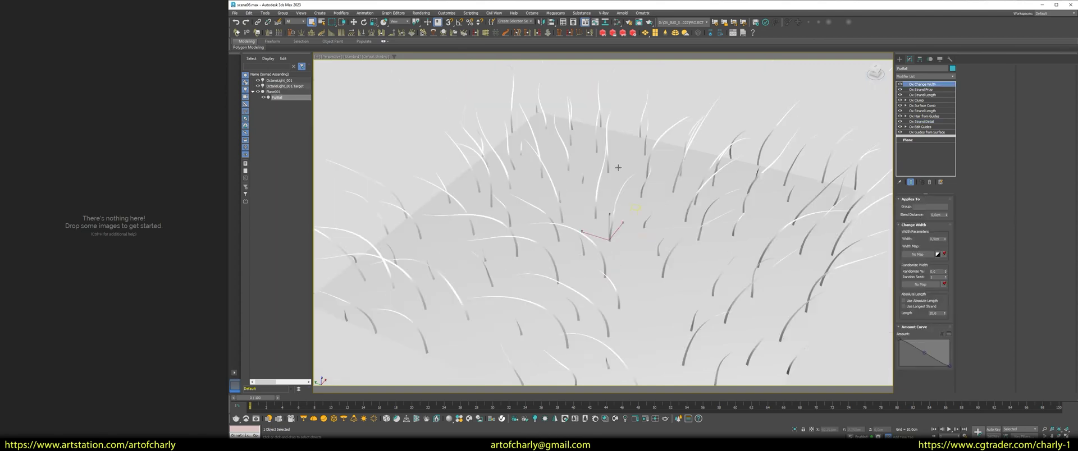
scroll(565, 148, down, 3)
scroll(838, 82, up, 2)
scroll(839, 83, up, 2)
key(Delete)
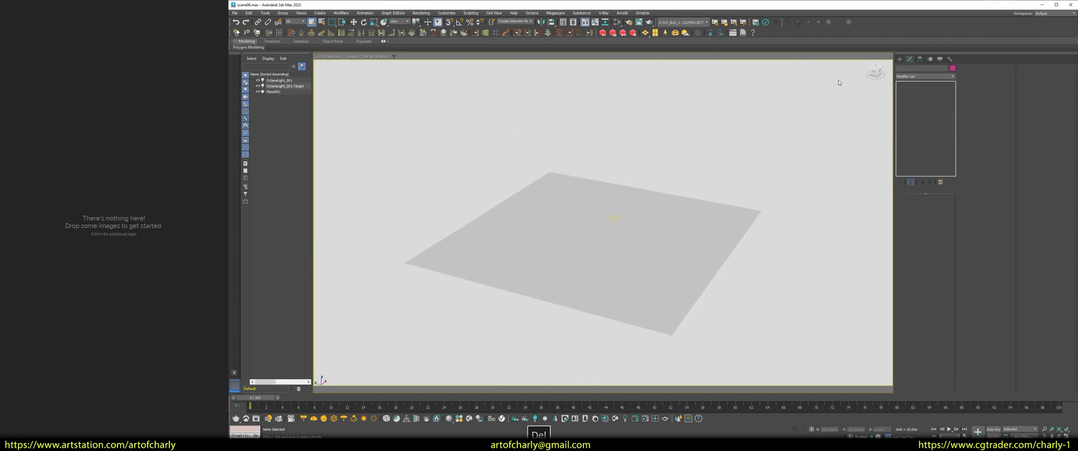
Clone Plane001 as Plane002.
click(660, 216)
mouse_move(645, 240)
alt+middle_down()
mouse_move(625, 222)
mouse_move(829, 135)
alt+middle_up()
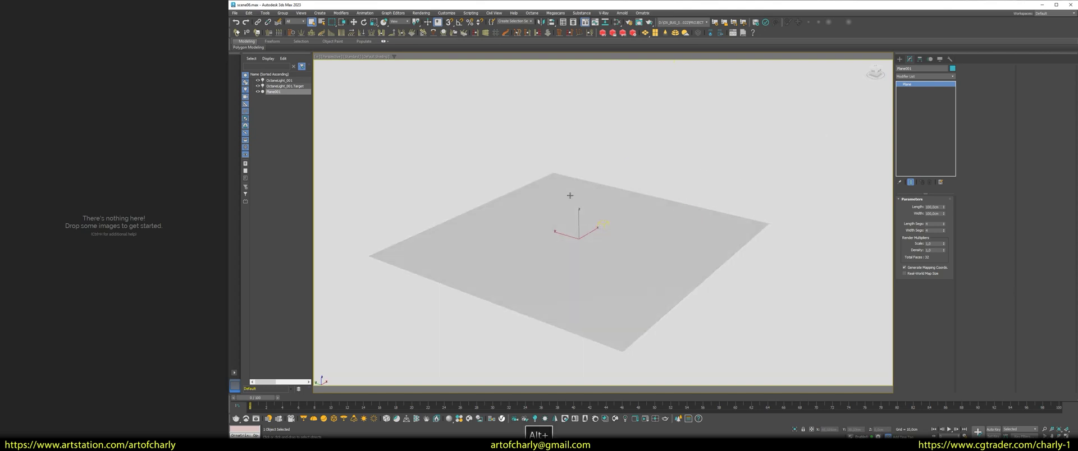
key(ctrl+v)
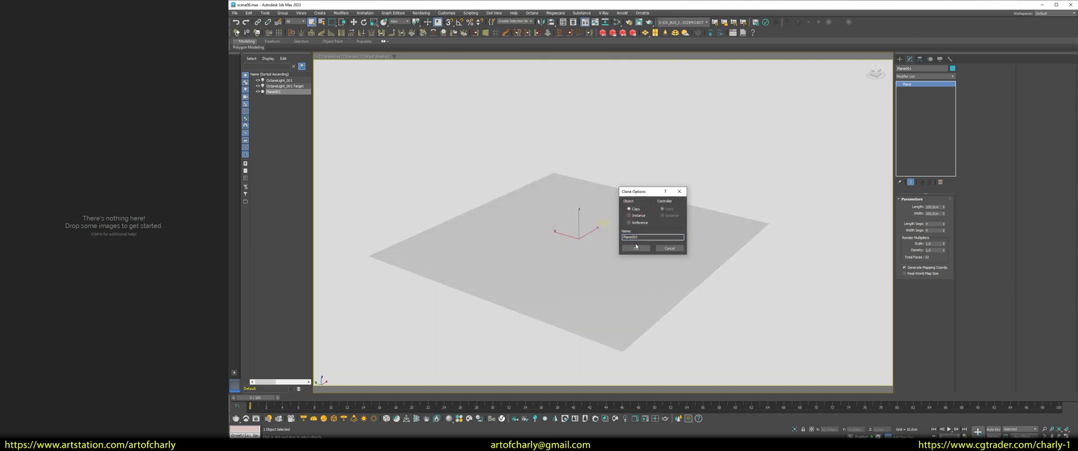
click(636, 248)
click(925, 75)
scroll(949, 129, down, 3)
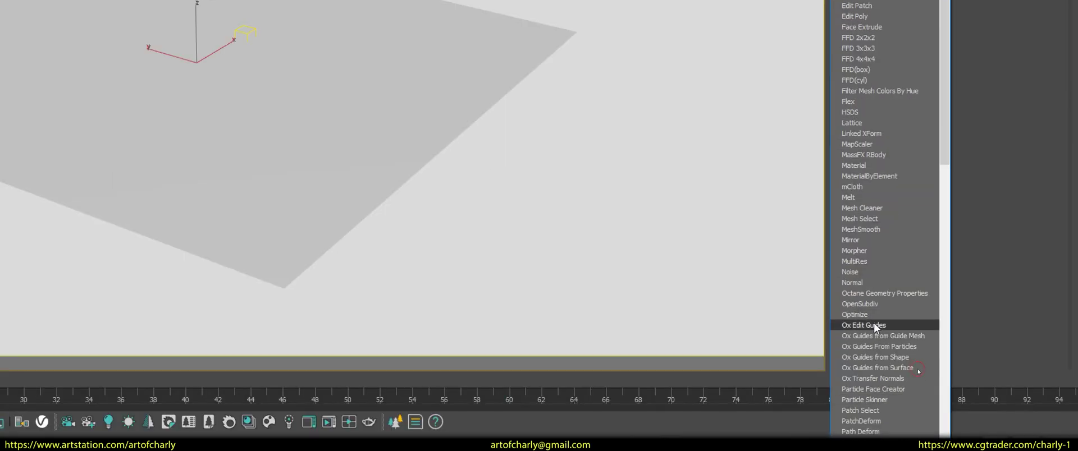
Add Ox Edit Guides to Plane002 and activate Draw Strands.
click(875, 326)
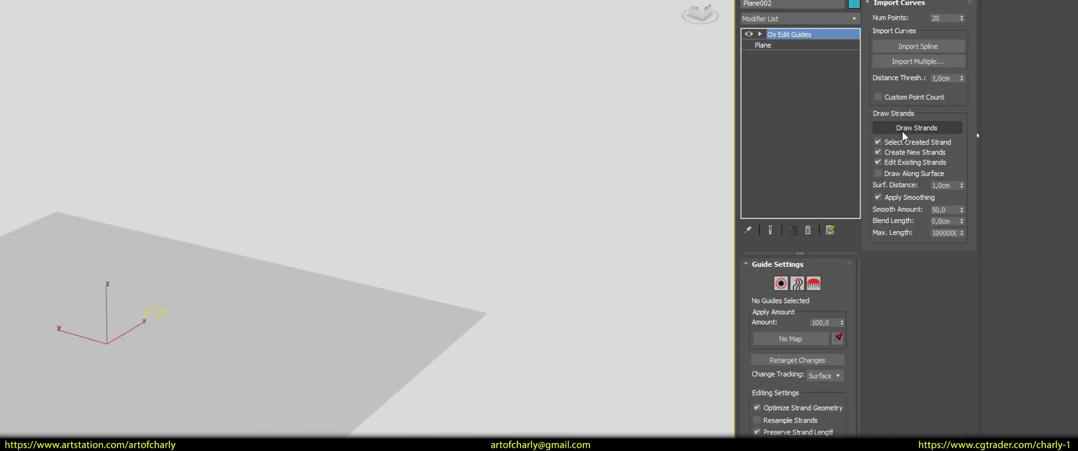
click(921, 127)
key(ctrl+4)
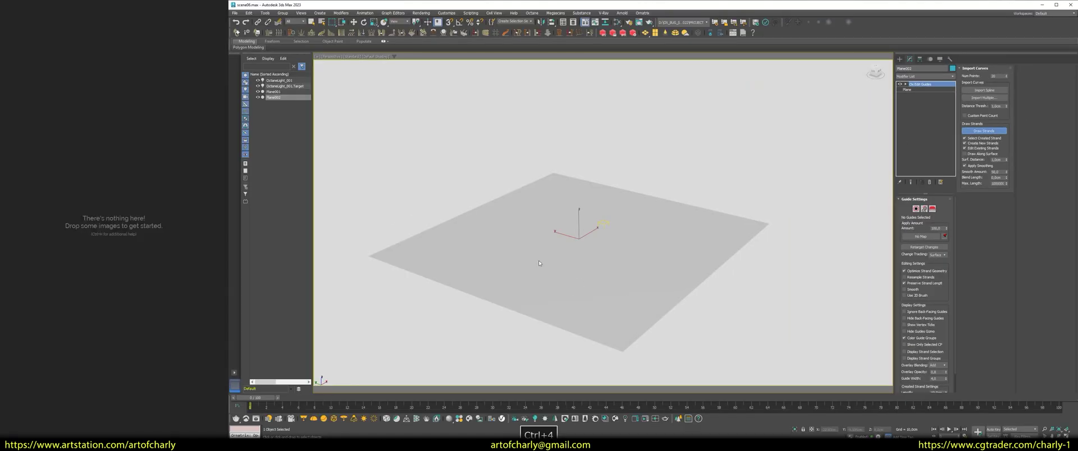
Draw several curved guide strands rising from the plane.
alt+middle_drag(539, 263, 539, 236)
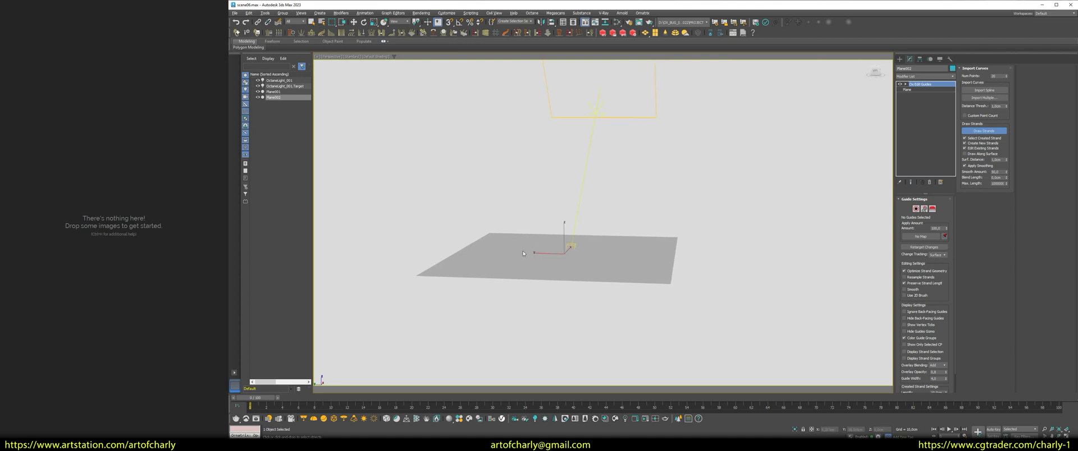
drag(523, 255, 542, 115)
drag(590, 254, 674, 147)
alt+middle_drag(674, 155, 628, 247)
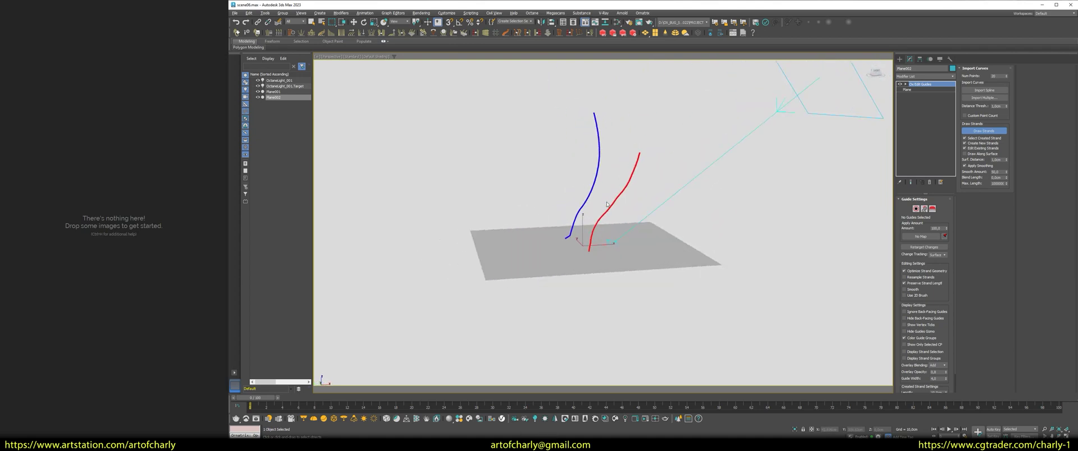
drag(628, 246, 678, 112)
mouse_move(679, 113)
alt+middle_down()
mouse_move(603, 234)
mouse_move(695, 202)
mouse_move(585, 202)
alt+middle_up()
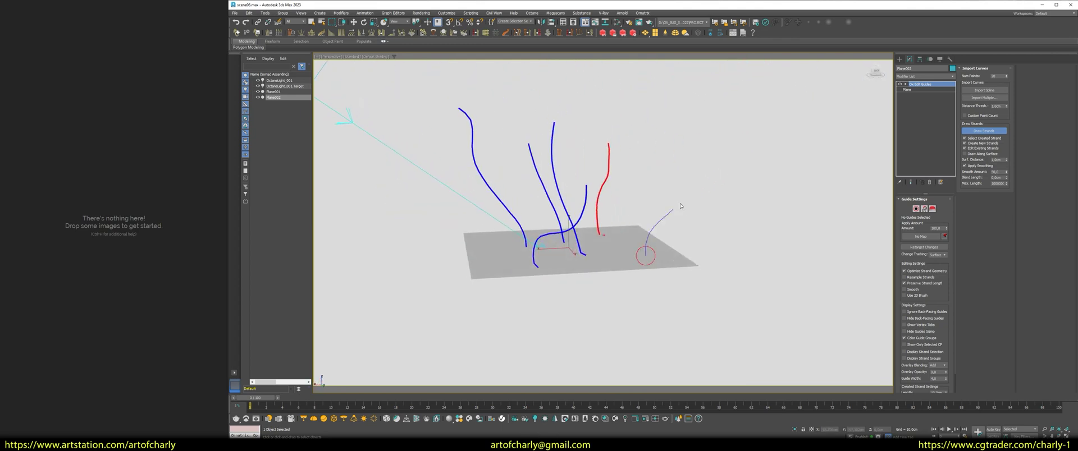
Stop drawing strands and add Ox Hair from Guides to grow dense hair.
alt+middle_drag(585, 202, 977, 134)
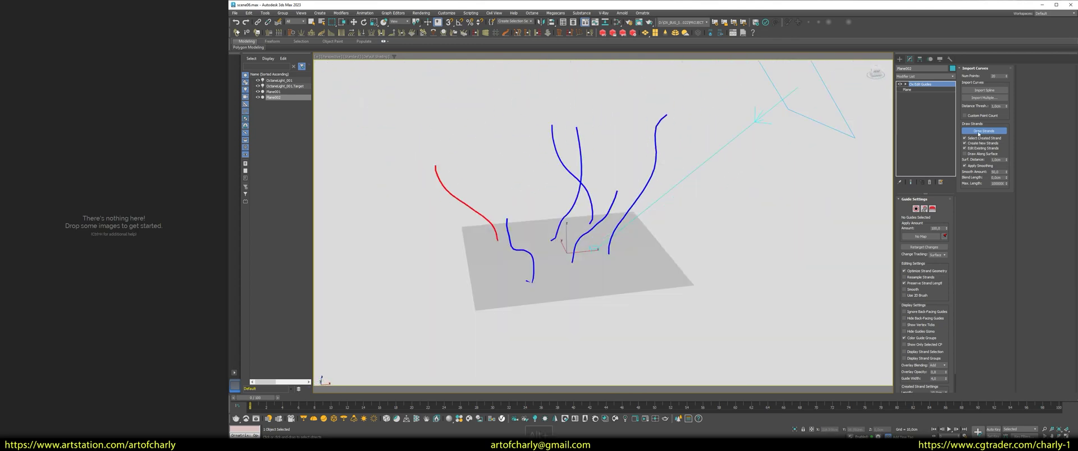
click(977, 132)
click(925, 76)
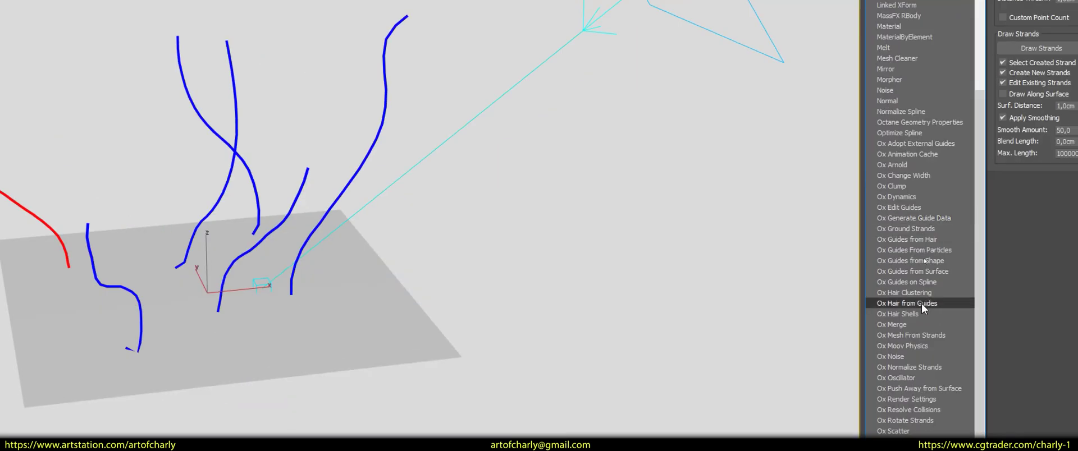
click(924, 303)
alt+middle_drag(697, 224, 655, 203)
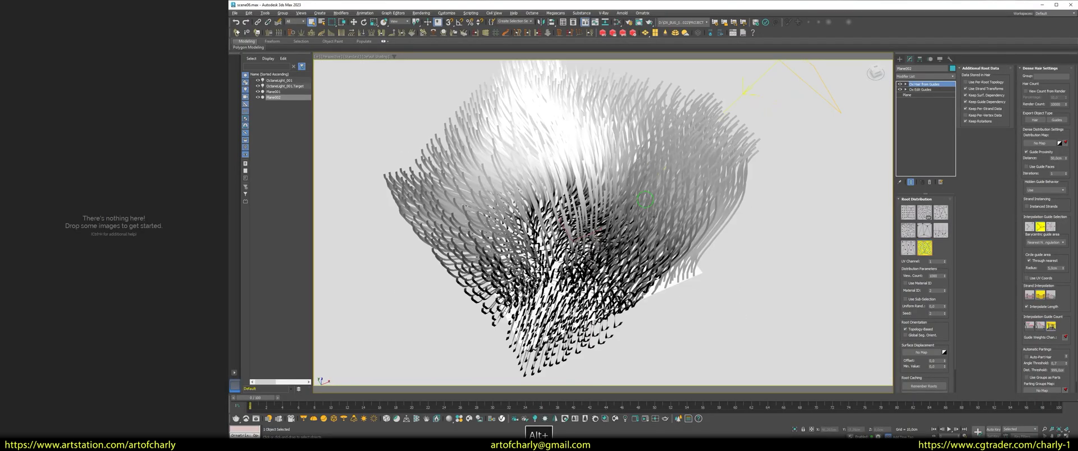
Add Ox Clump generated from guides, with Flyaway Amount 0 and Preserve Strand Length on.
click(952, 76)
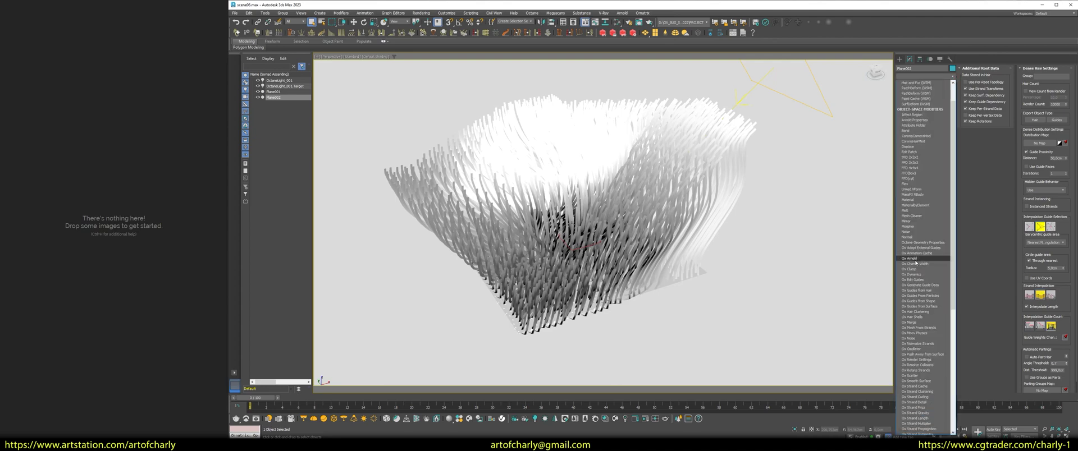
click(923, 264)
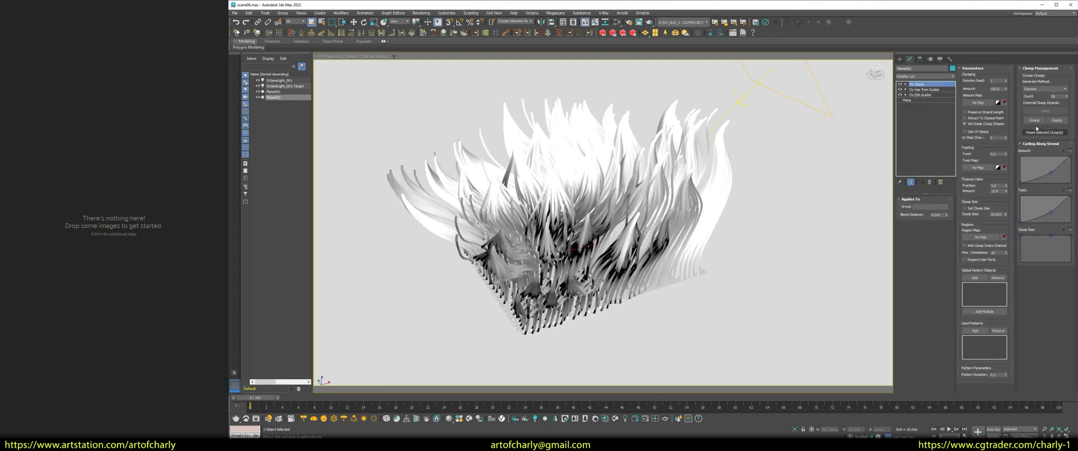
click(1045, 89)
click(1041, 105)
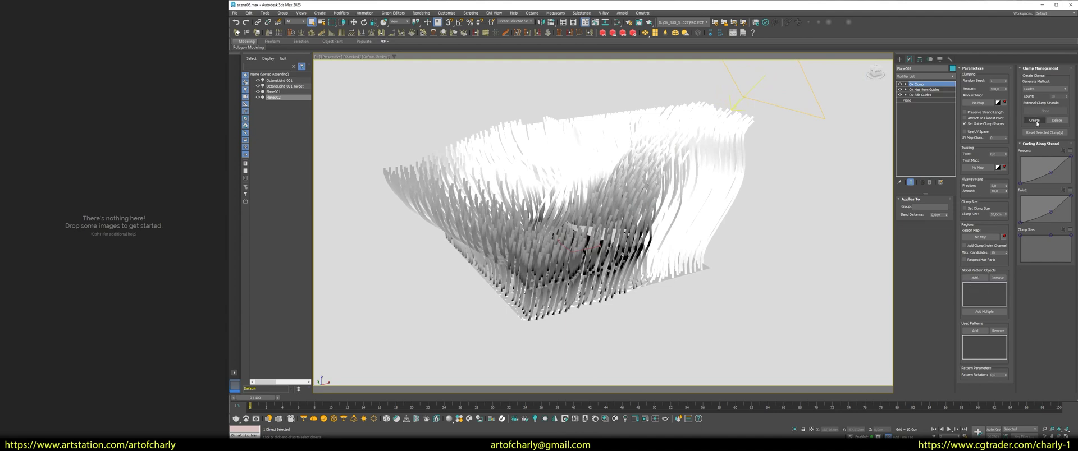
alt+middle_drag(825, 231, 849, 189)
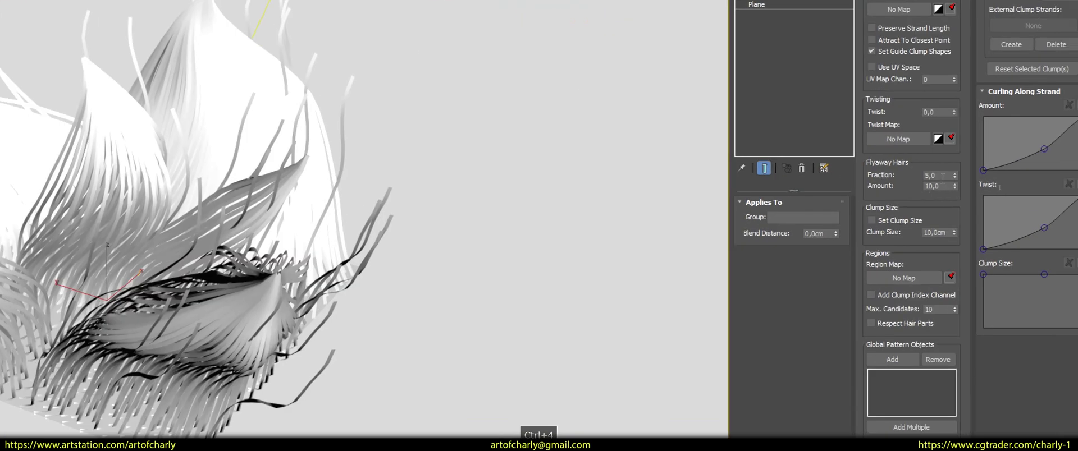
right_click(942, 184)
click(859, 54)
key(ctrl+4)
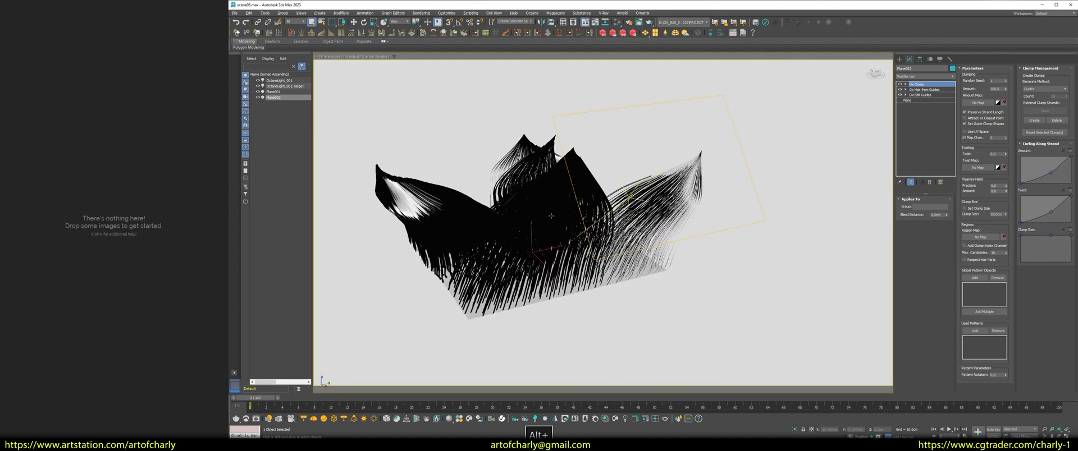
Add a second Ox Edit Guides above Ox Clump, select all guides, and activate Move.
click(952, 77)
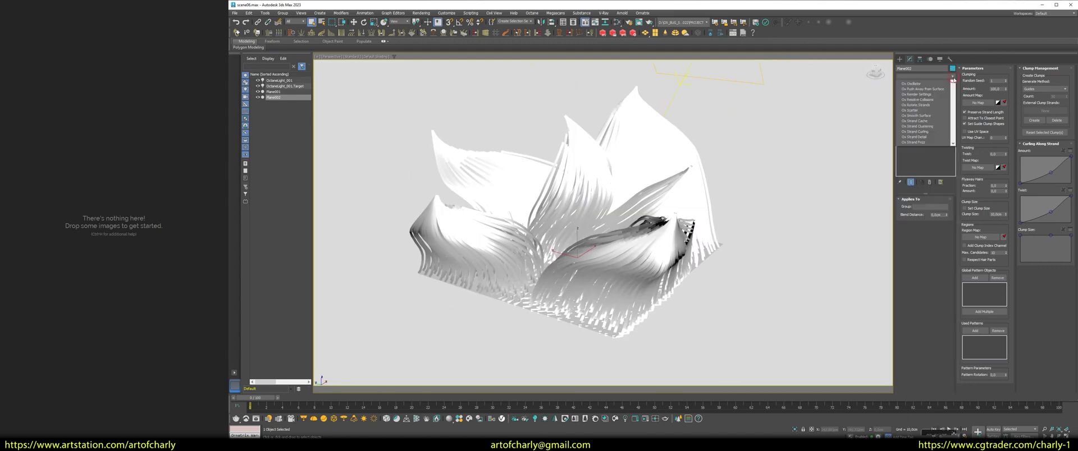
drag(957, 86, 955, 105)
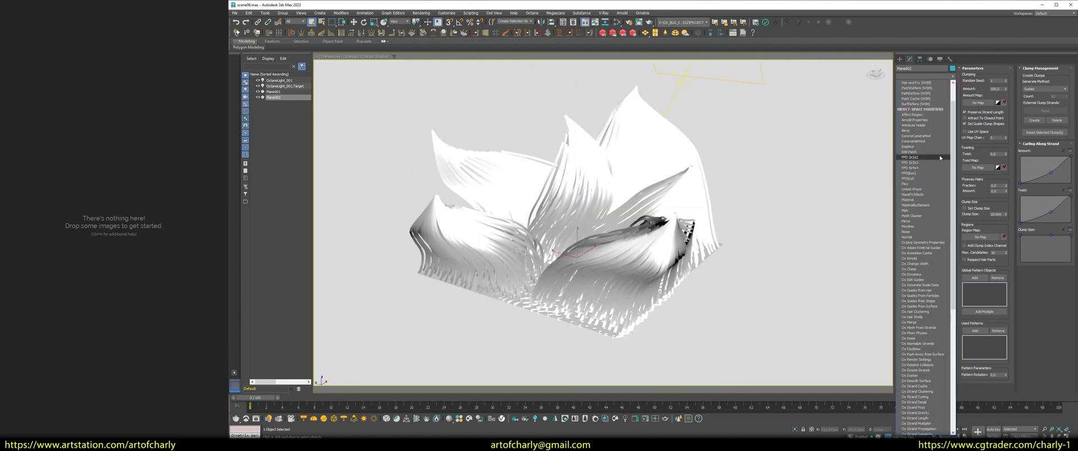
click(912, 280)
alt+middle_drag(652, 189, 605, 230)
key(w)
key(ctrl+a)
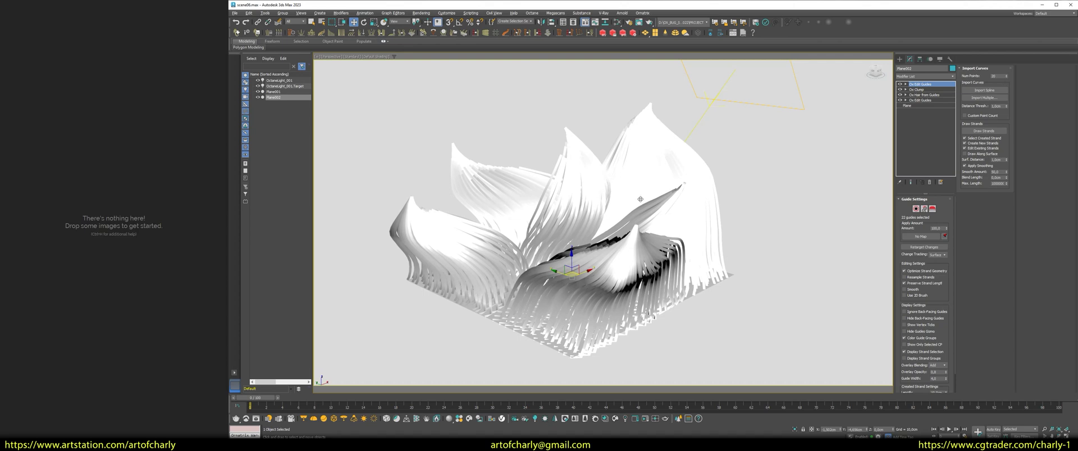
alt+middle_drag(614, 178, 646, 186)
Switch the renderer to Arnold in Render Setup.
click(421, 13)
click(449, 45)
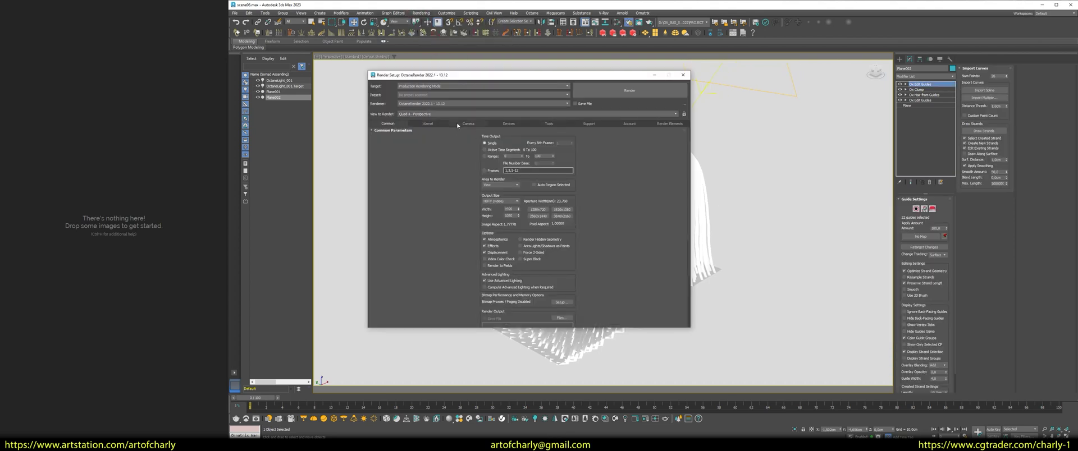
click(426, 103)
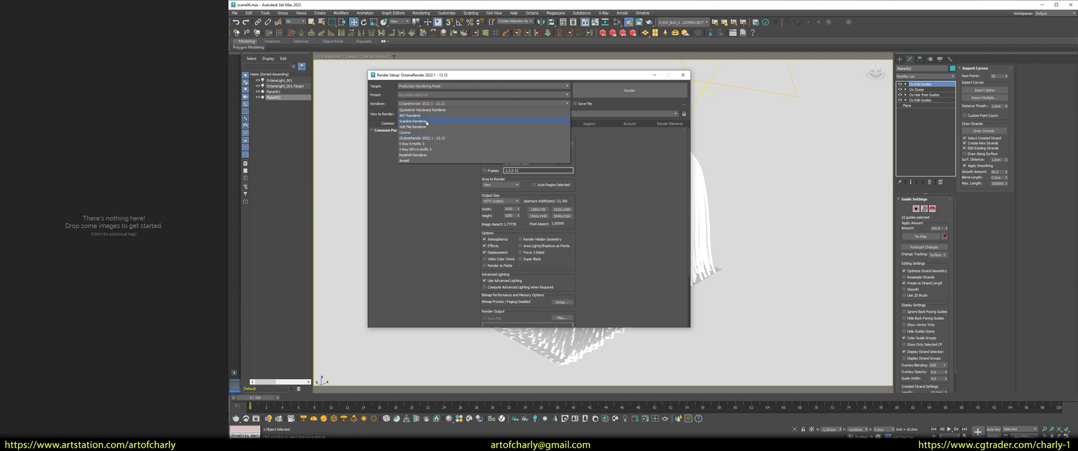
click(410, 162)
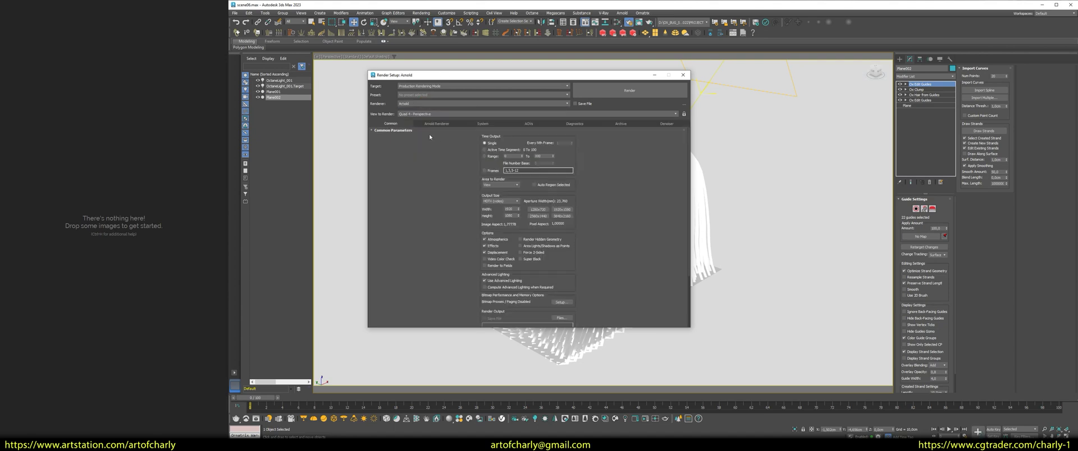
click(682, 75)
alt+middle_drag(601, 191, 614, 183)
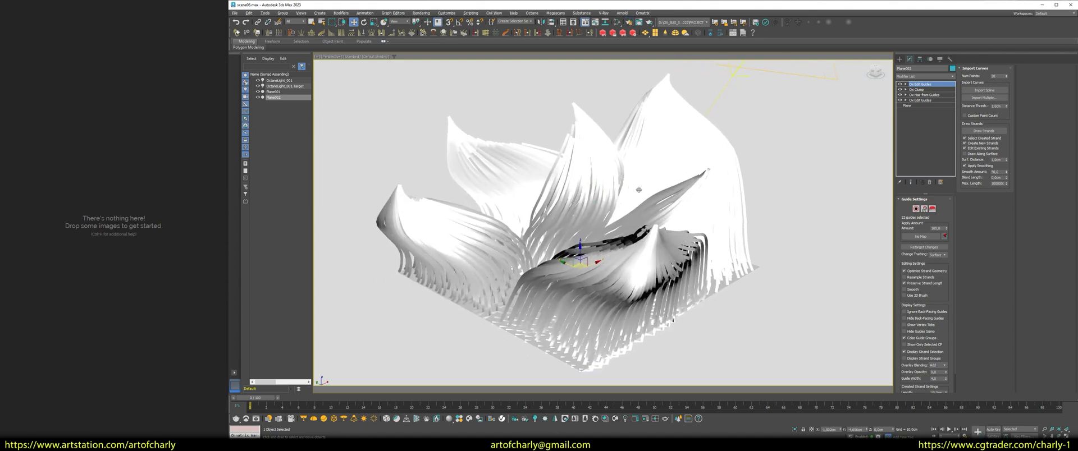
Create an Arnold Standard Hair material and assign it to the fur, showing red strands.
key(m)
middle_drag(429, 277, 373, 235)
right_click(369, 230)
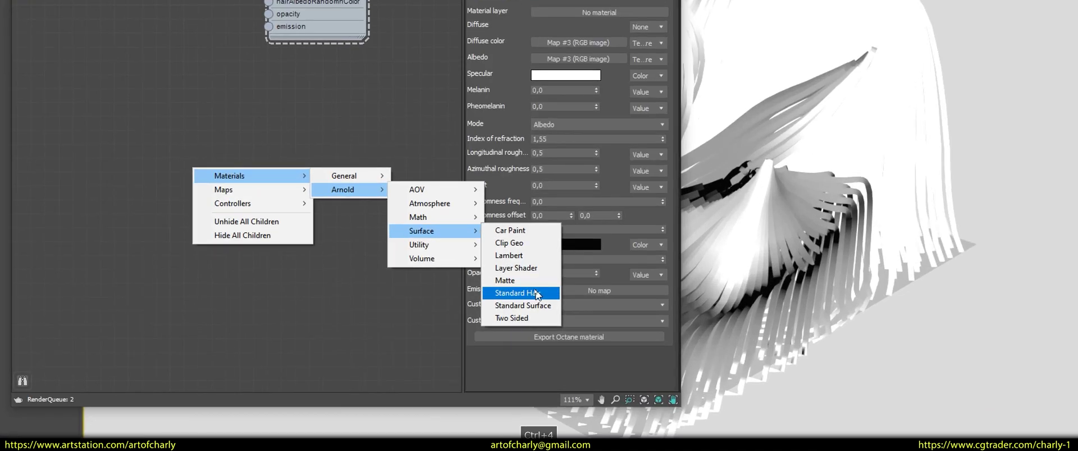
click(533, 294)
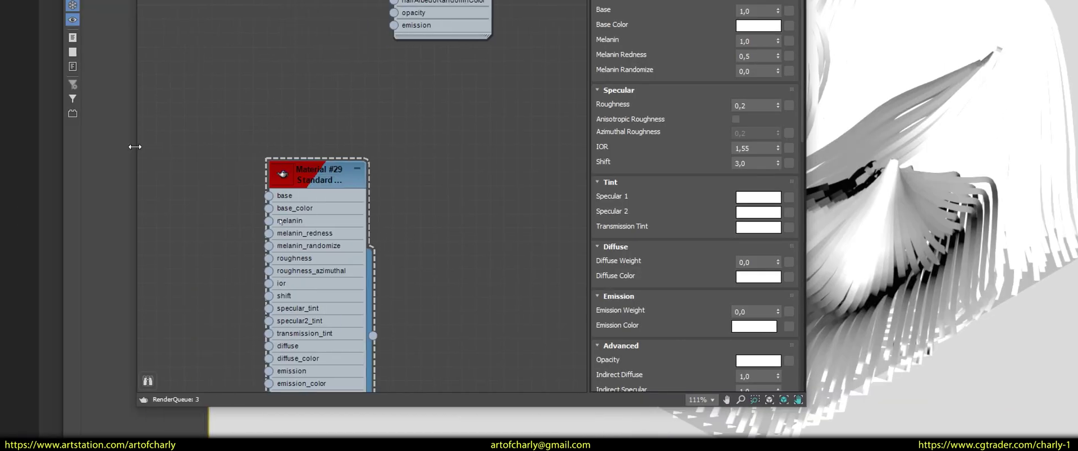
right_click(319, 173)
click(360, 197)
key(ctrl+4)
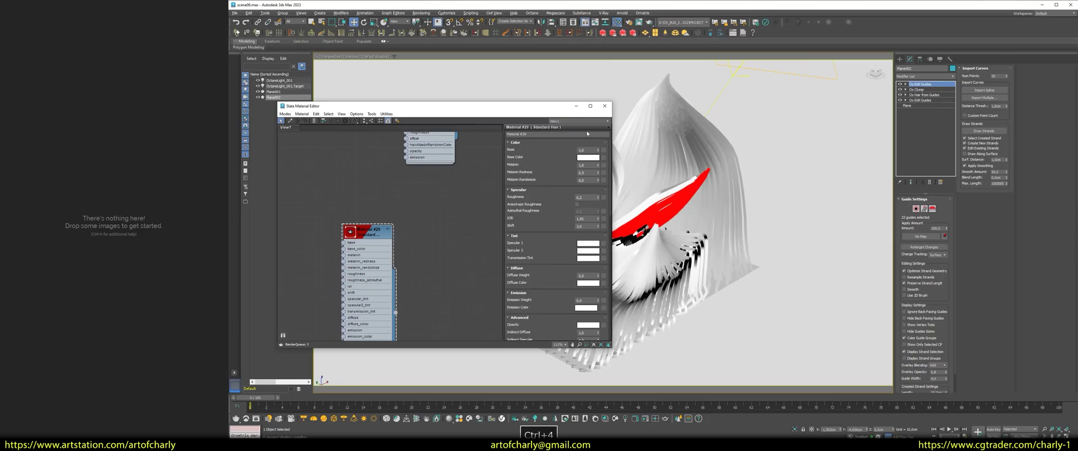
click(605, 105)
mouse_move(618, 169)
alt+middle_down()
mouse_move(706, 139)
mouse_move(754, 163)
alt+middle_up()
mouse_move(714, 137)
alt+middle_down()
mouse_move(744, 170)
mouse_move(724, 180)
alt+middle_up()
mouse_move(481, 191)
alt+middle_down()
mouse_move(442, 173)
mouse_move(528, 168)
alt+middle_up()
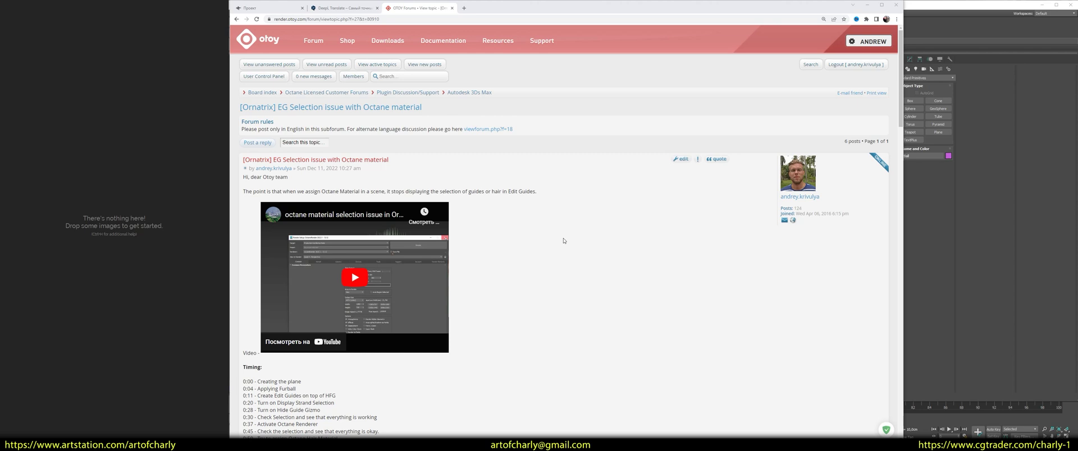
Scroll the Otoy forum thread down and highlight the reply about Portal materials.
scroll(566, 236, down, 5)
scroll(566, 239, down, 5)
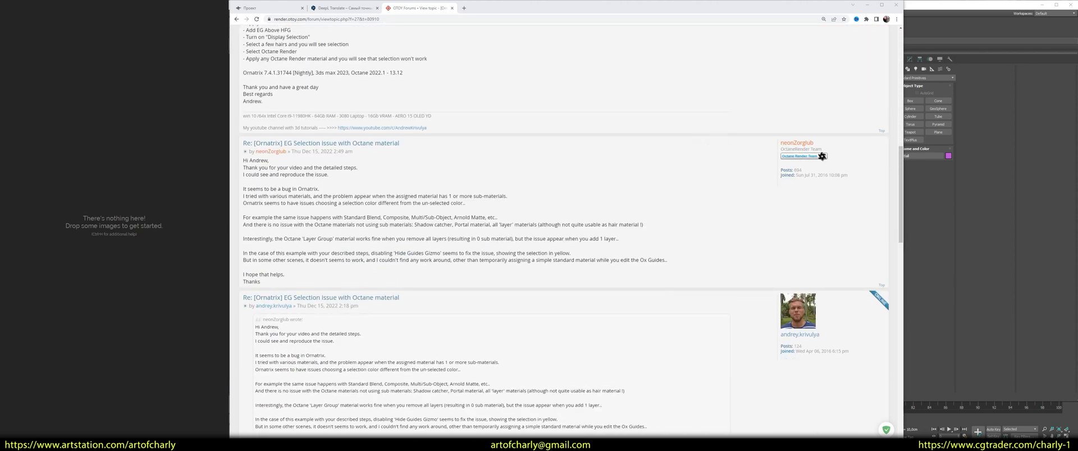
mouse_move(434, 247)
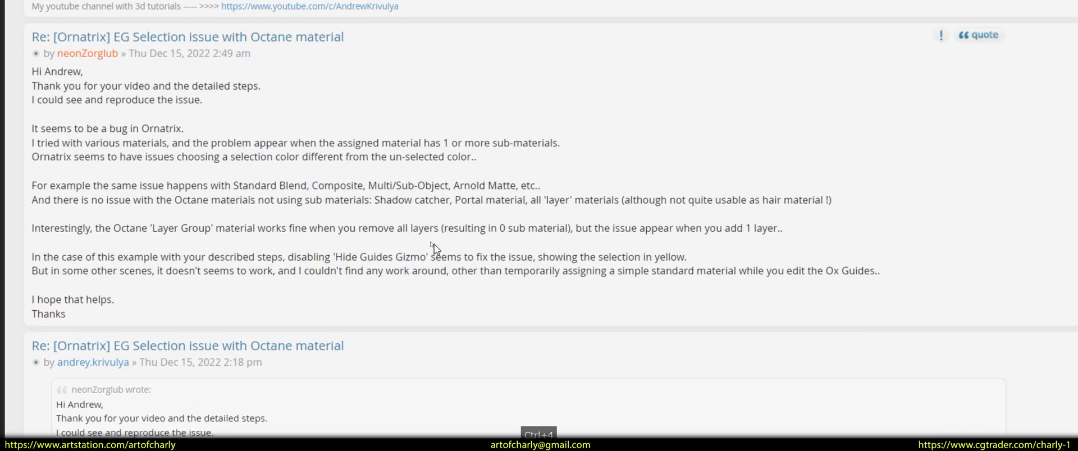
drag(377, 200, 504, 201)
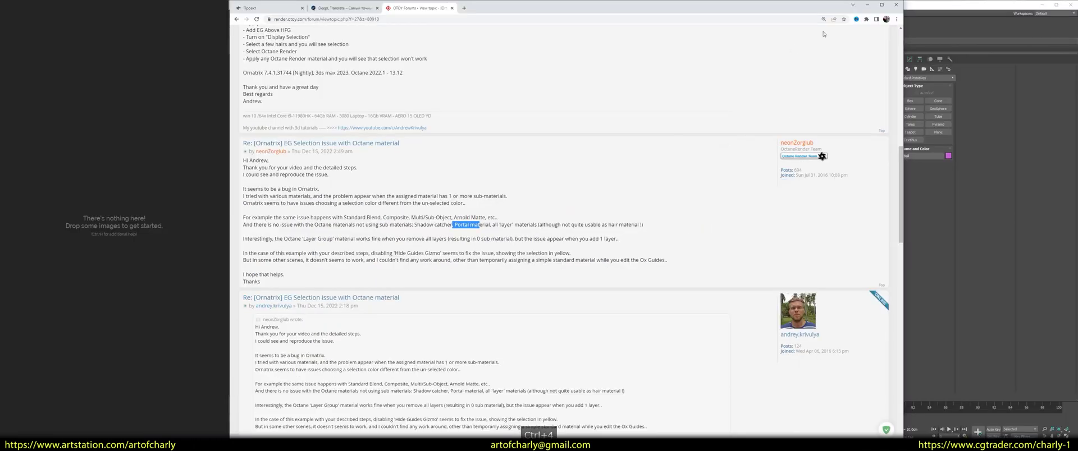
Wire Map #1's output into the diffuse input of hair Material #25.
click(867, 5)
alt+middle_drag(609, 194, 561, 188)
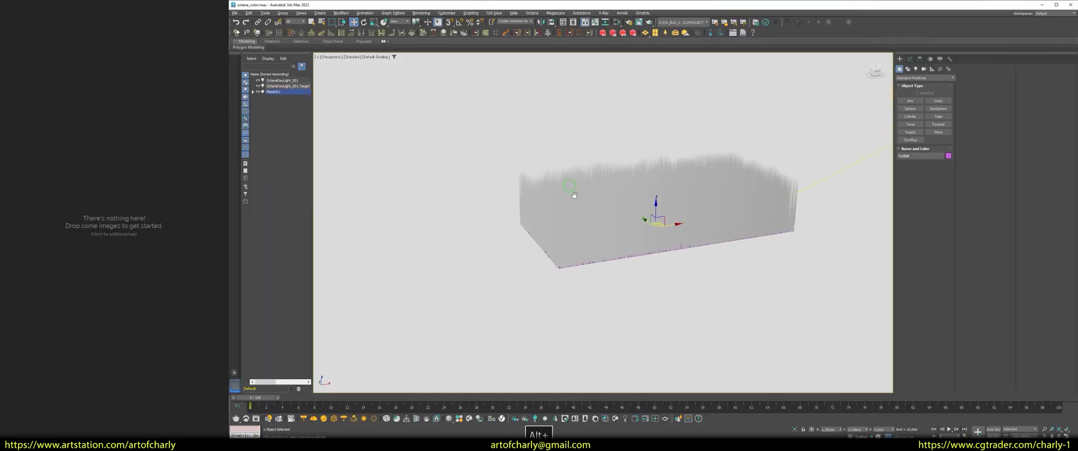
key(m)
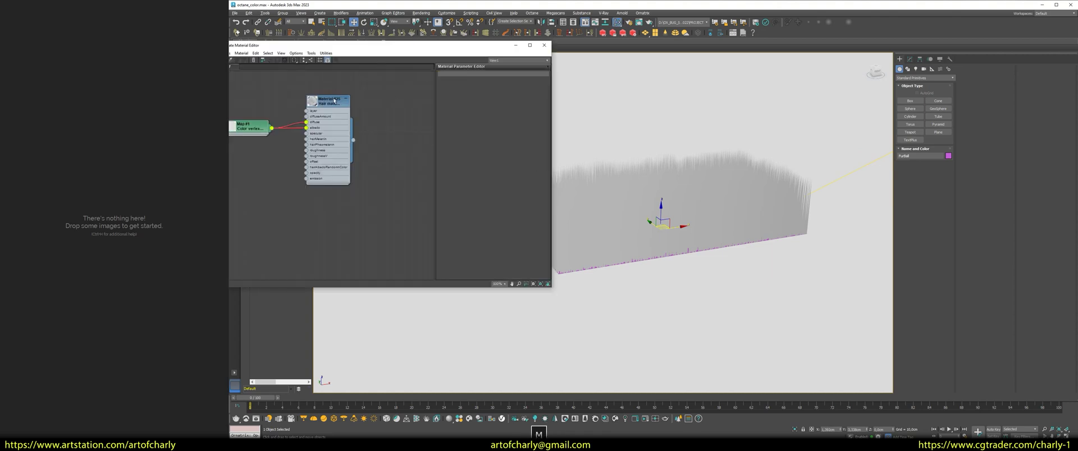
drag(296, 122, 306, 121)
middle_drag(608, 169, 617, 179)
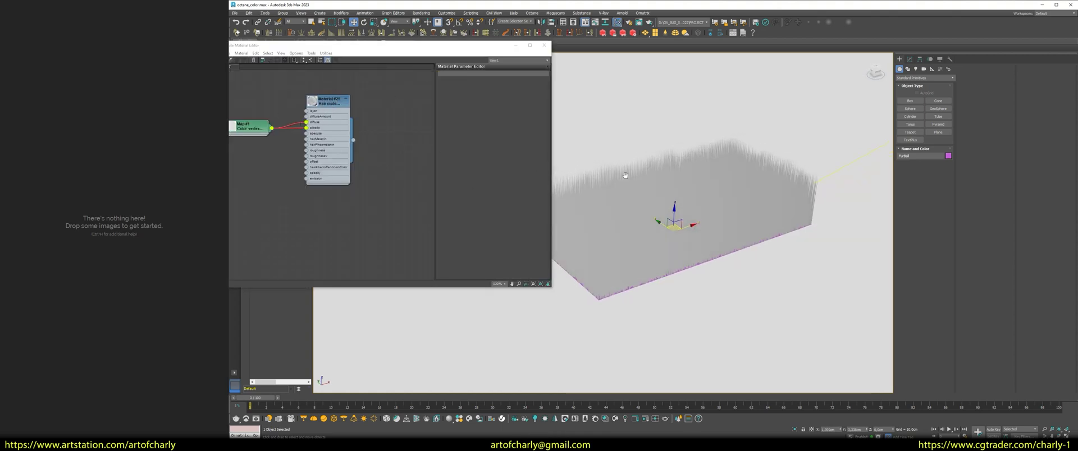
alt+middle_drag(638, 171, 631, 164)
In Ox Edit Guides, switch to guide selection and marquee-select a block of guides.
click(910, 59)
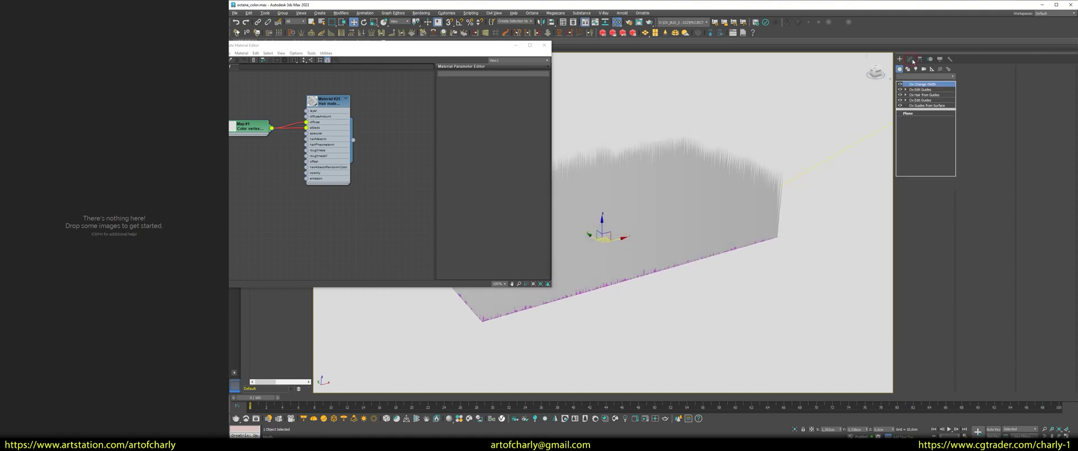
click(920, 90)
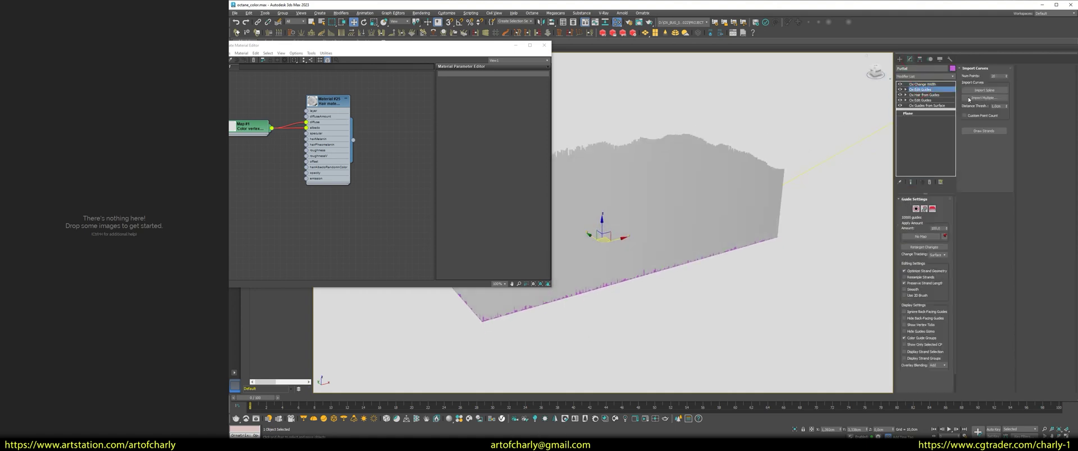
click(916, 209)
mouse_move(727, 158)
mouse_down()
mouse_move(756, 179)
mouse_move(725, 166)
mouse_up()
Check in Render Setup that the renderer is Octane.
click(421, 13)
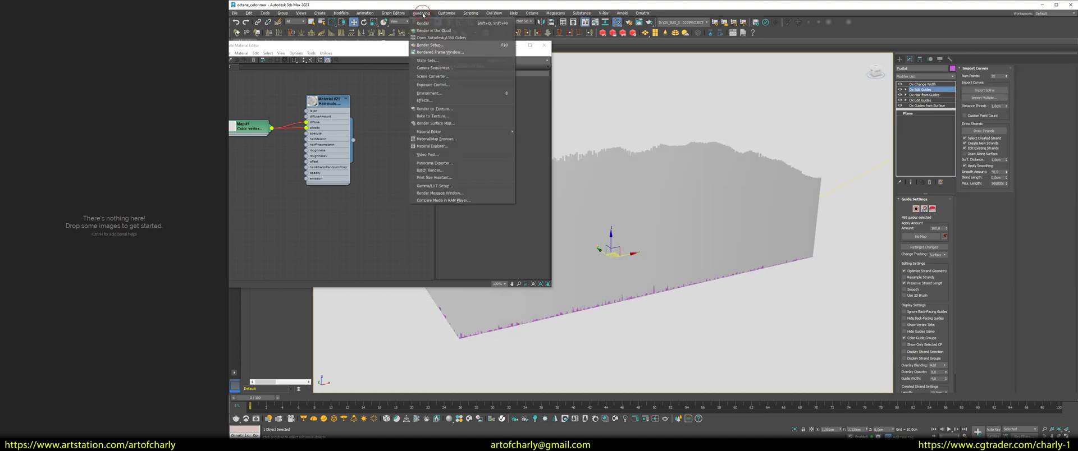
click(435, 32)
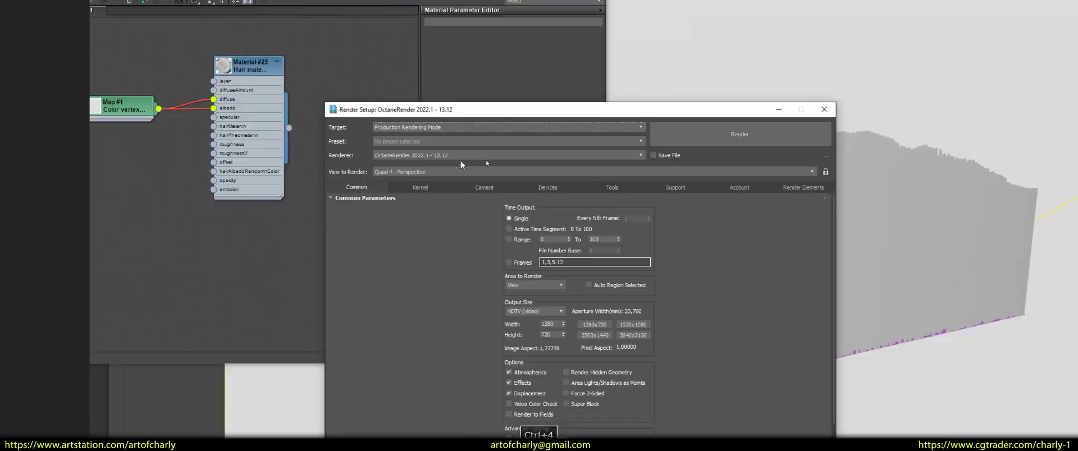
key(ctrl+4)
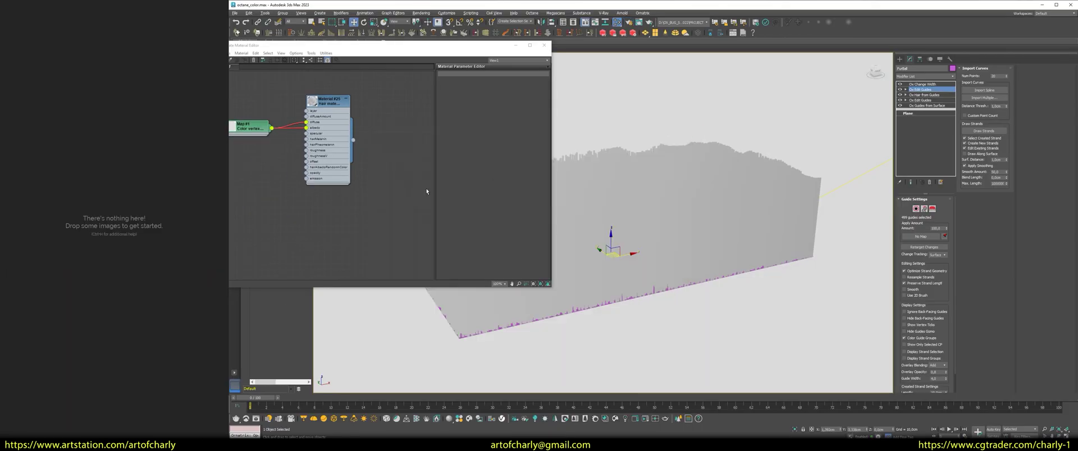
Create a Scanline Standard material and assign it to the fur.
right_click(385, 176)
mouse_move(404, 178)
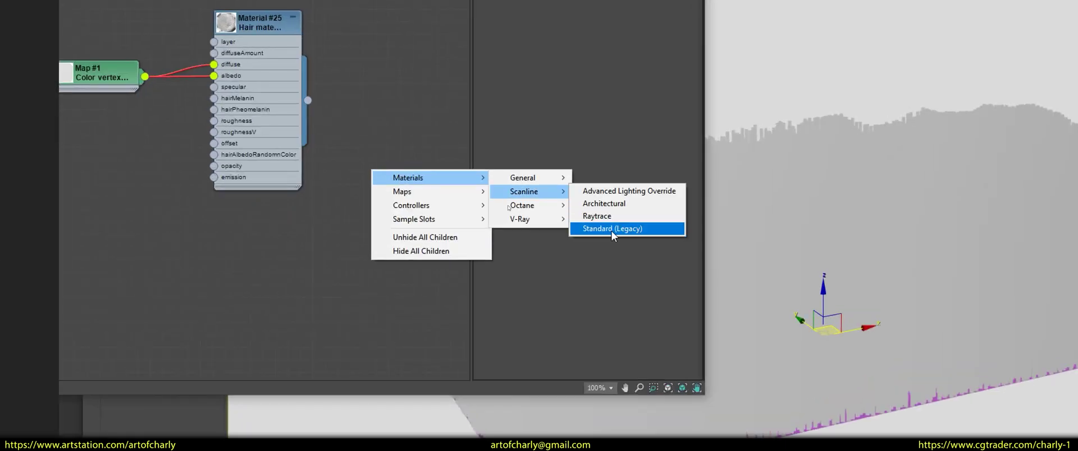
click(486, 206)
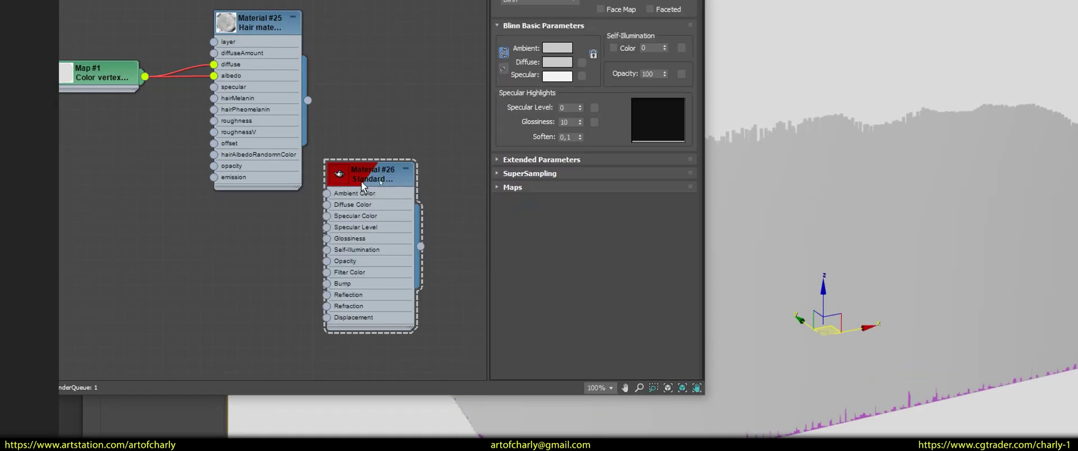
right_click(362, 186)
click(406, 199)
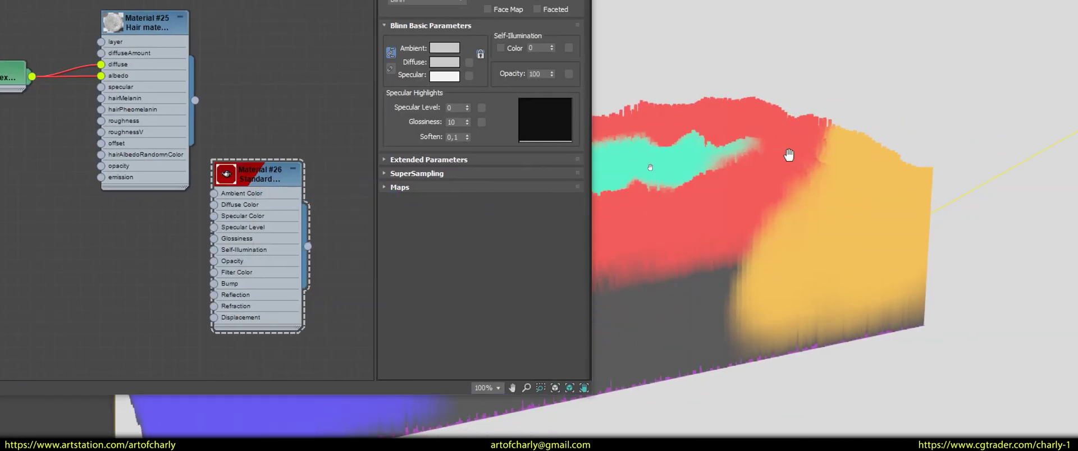
key(ctrl+4)
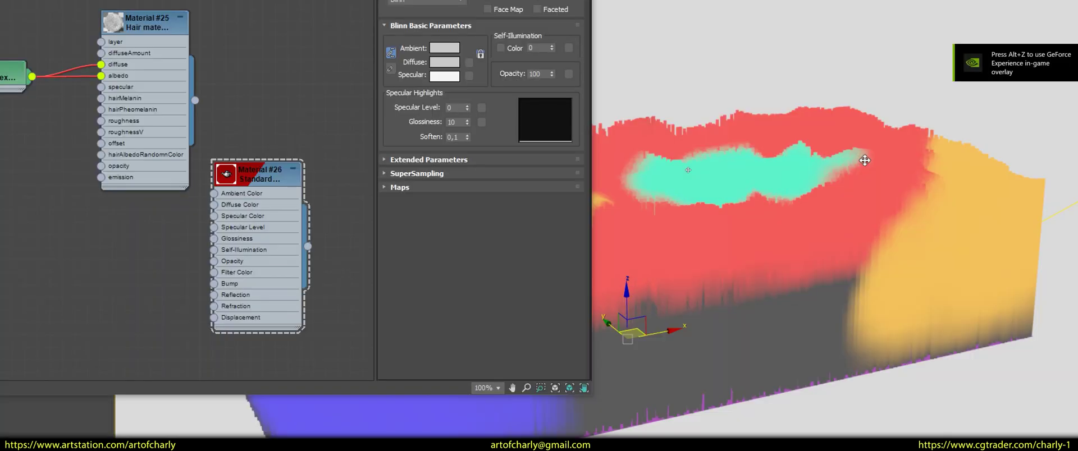
mouse_move(643, 207)
alt+middle_down()
mouse_move(716, 221)
mouse_move(667, 255)
mouse_move(621, 259)
alt+middle_up()
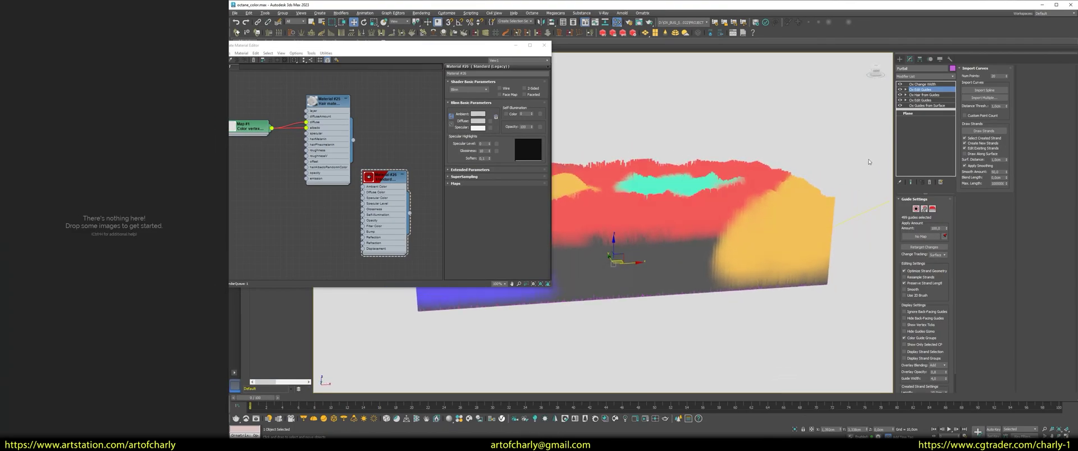
Set the guide Current Channel to None and box-select guide roots near the top centre.
click(917, 209)
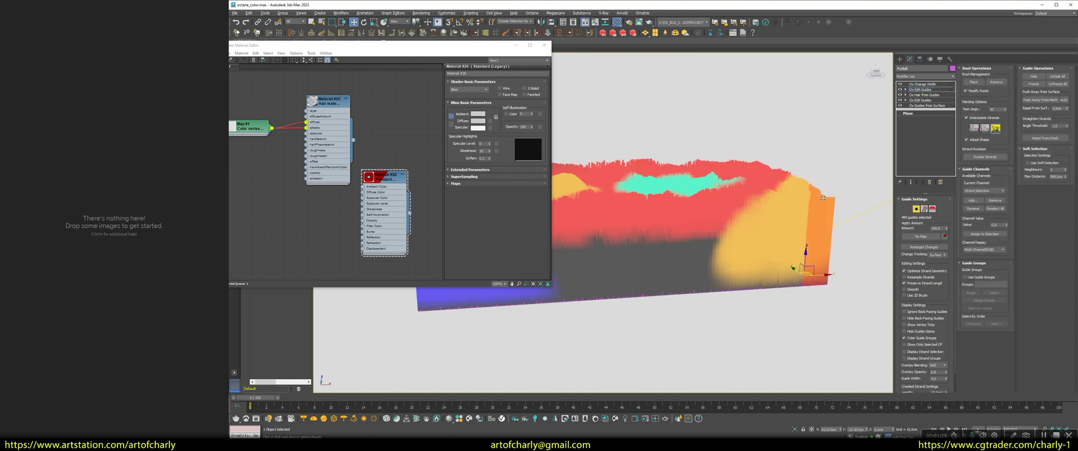
drag(847, 180, 763, 198)
click(933, 209)
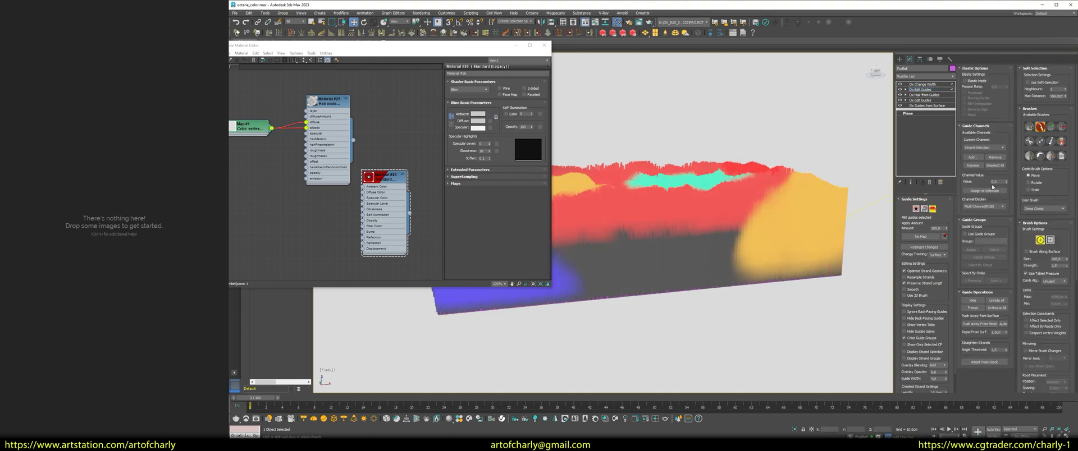
click(987, 147)
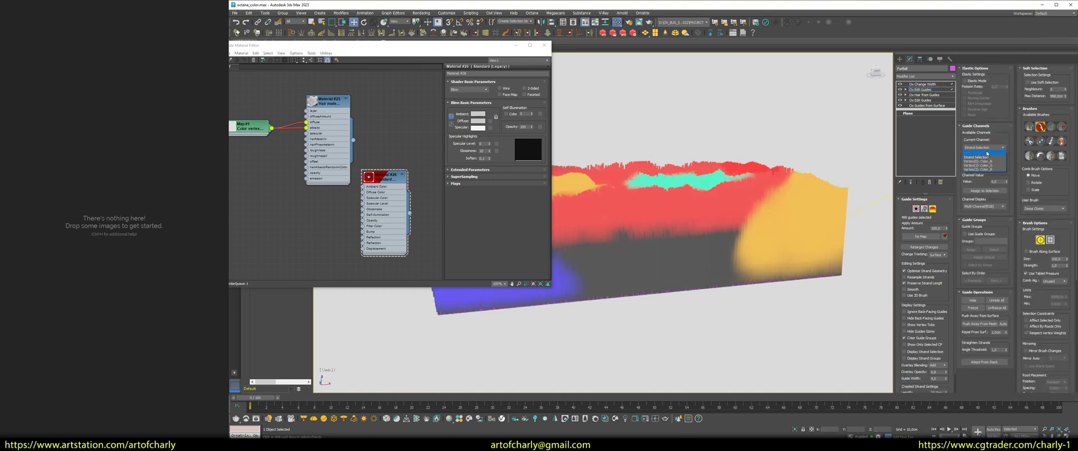
click(988, 153)
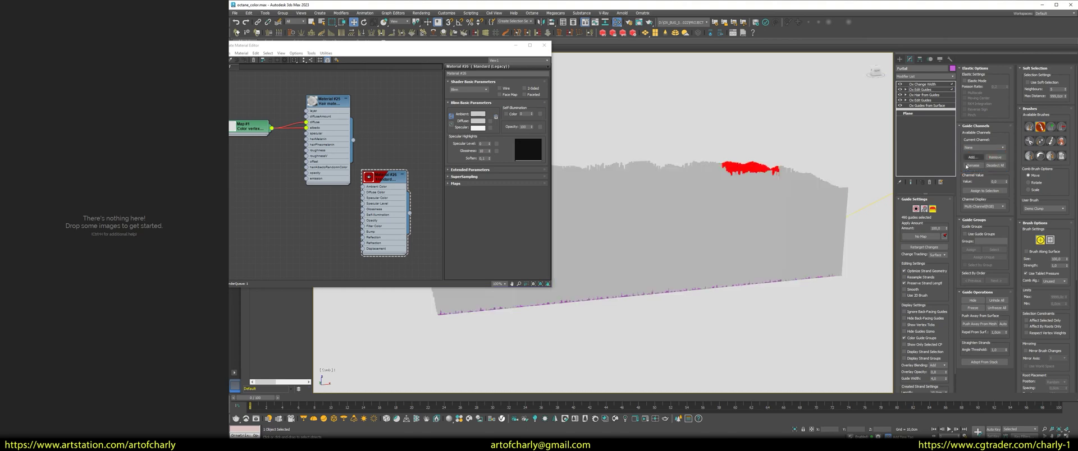
click(917, 208)
mouse_move(848, 304)
mouse_down()
mouse_move(729, 219)
mouse_move(642, 243)
mouse_up()
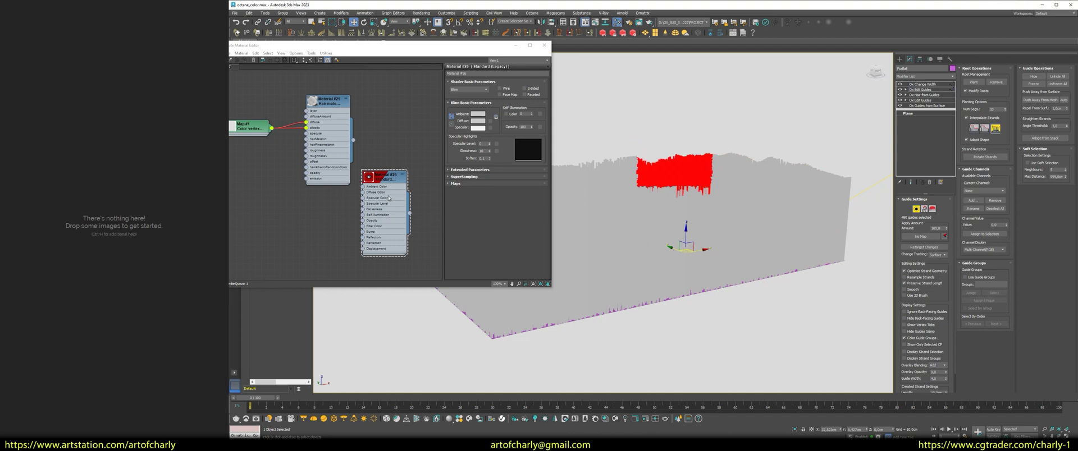
drag(393, 177, 387, 158)
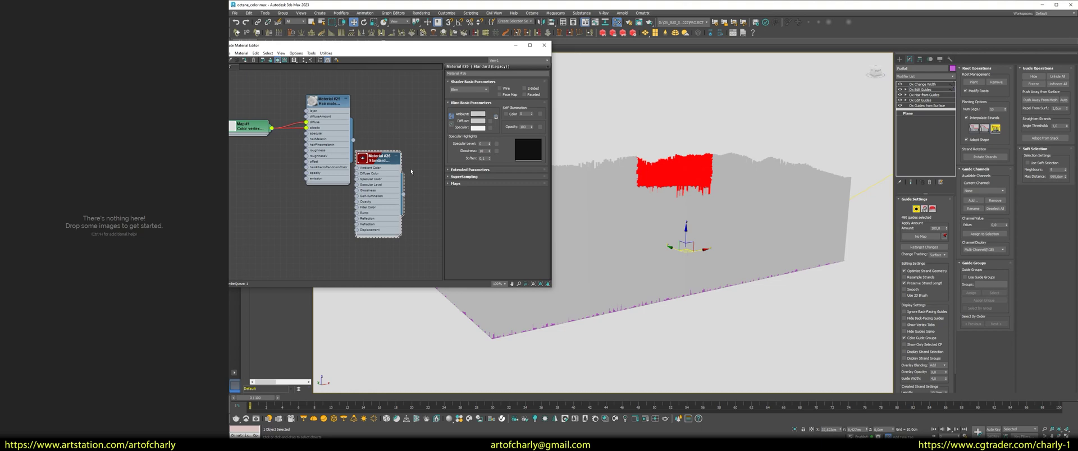
alt+middle_drag(734, 154, 718, 147)
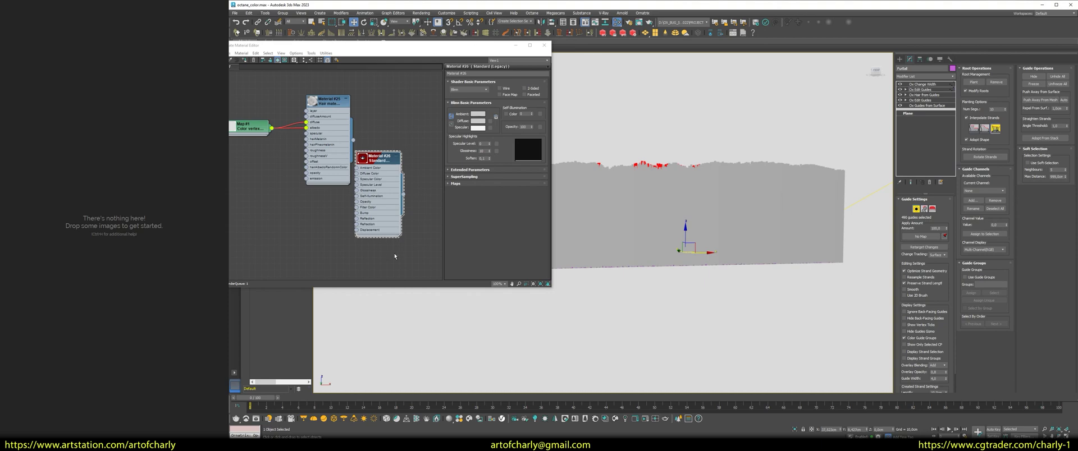
Create an Octane Shadow catcher material and assign it to the selection.
middle_drag(398, 254, 372, 139)
right_click(358, 145)
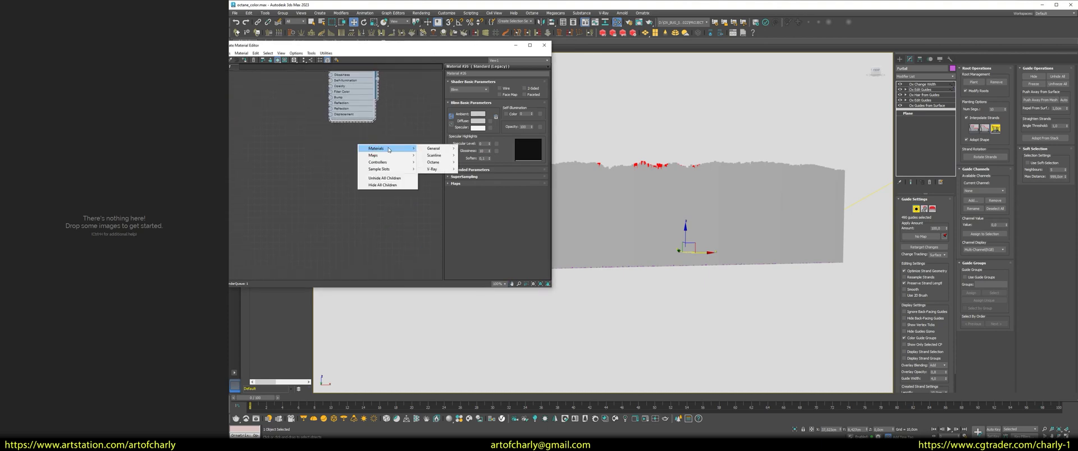
mouse_move(457, 172)
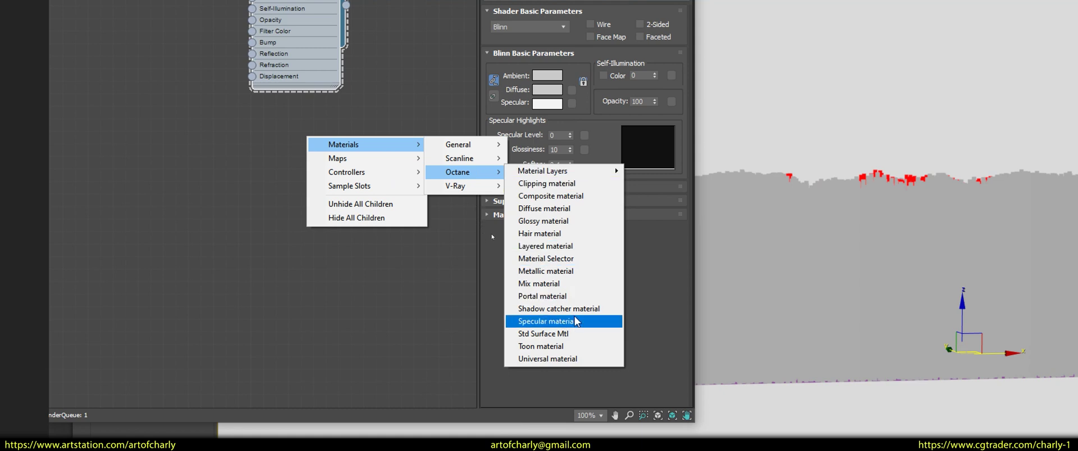
click(559, 309)
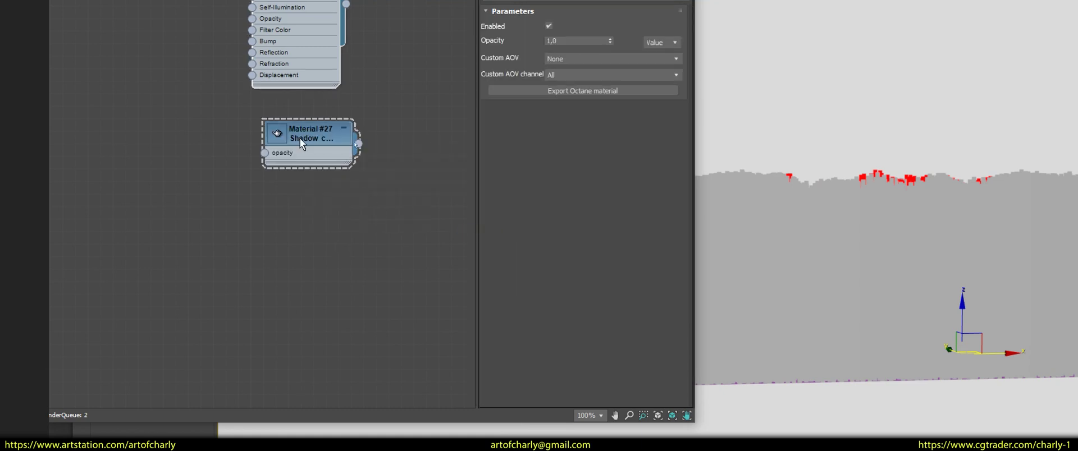
right_click(313, 129)
click(364, 141)
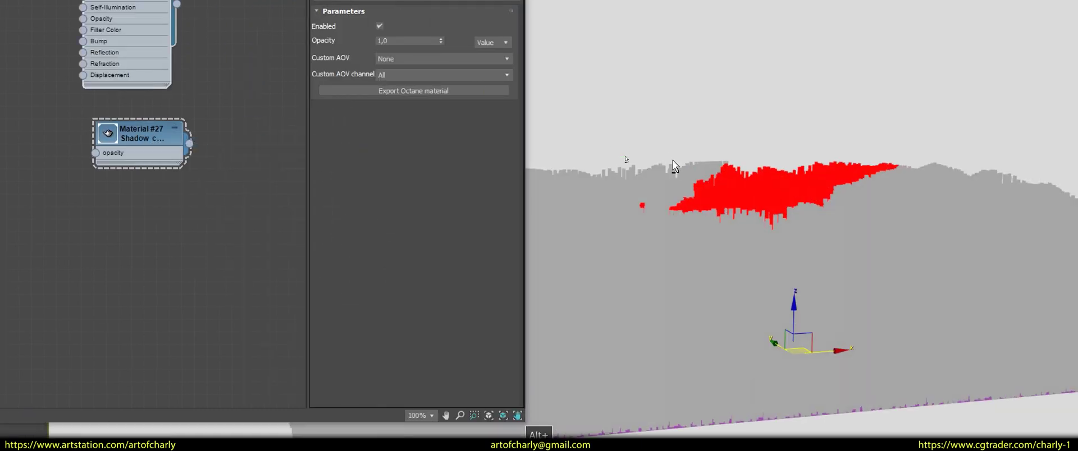
key(ctrl+4)
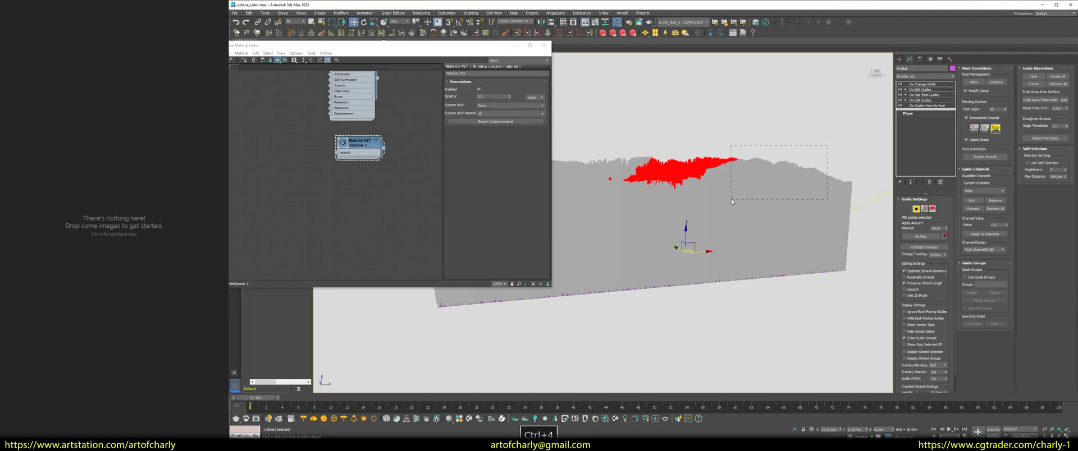
In the second Ox Edit Guides, enter brush mode with the vertex Color_R channel.
drag(744, 197, 745, 197)
click(923, 90)
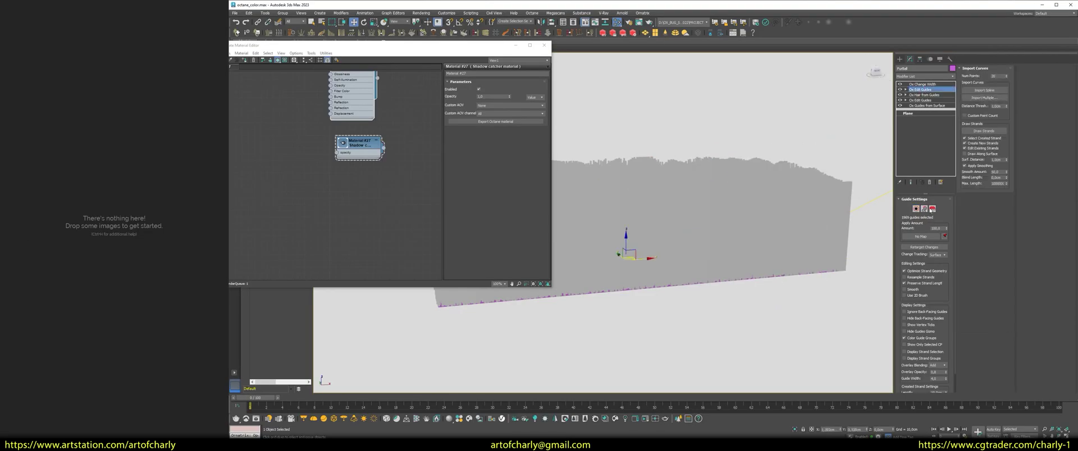
click(932, 210)
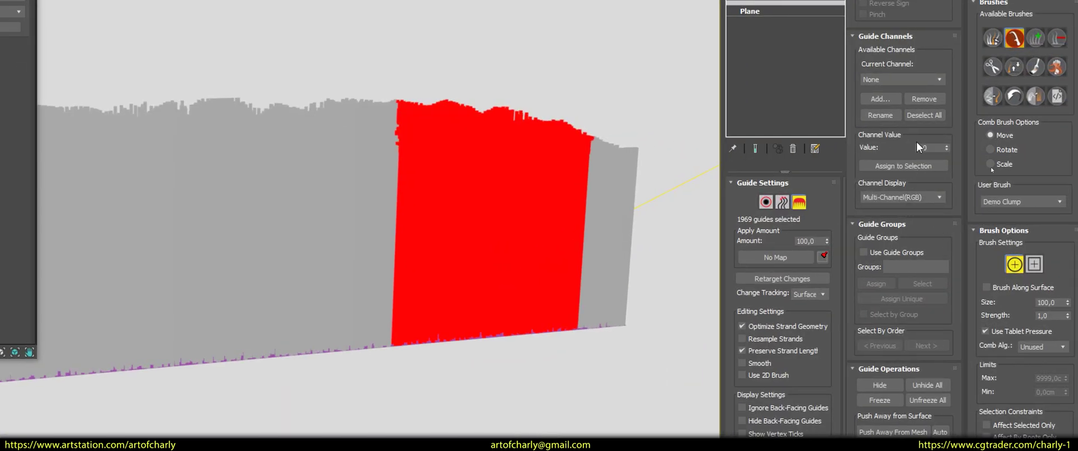
click(888, 79)
click(908, 106)
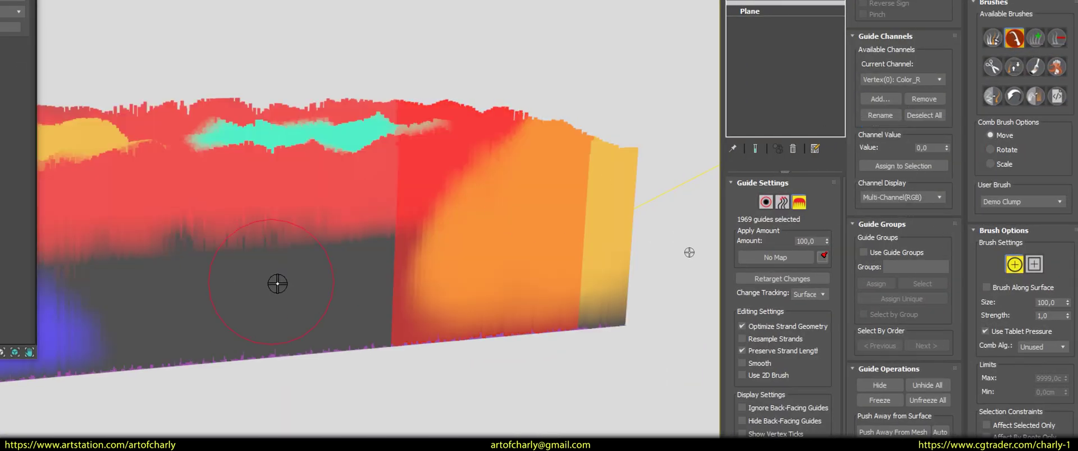
key(ctrl+4)
alt+middle_drag(867, 219, 878, 207)
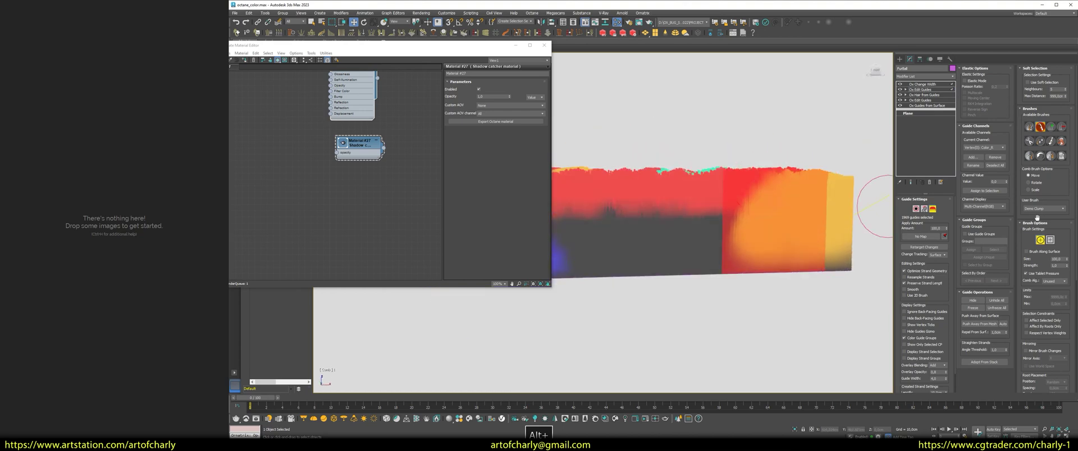
scroll(1036, 217, down, 5)
scroll(1038, 315, down, 2)
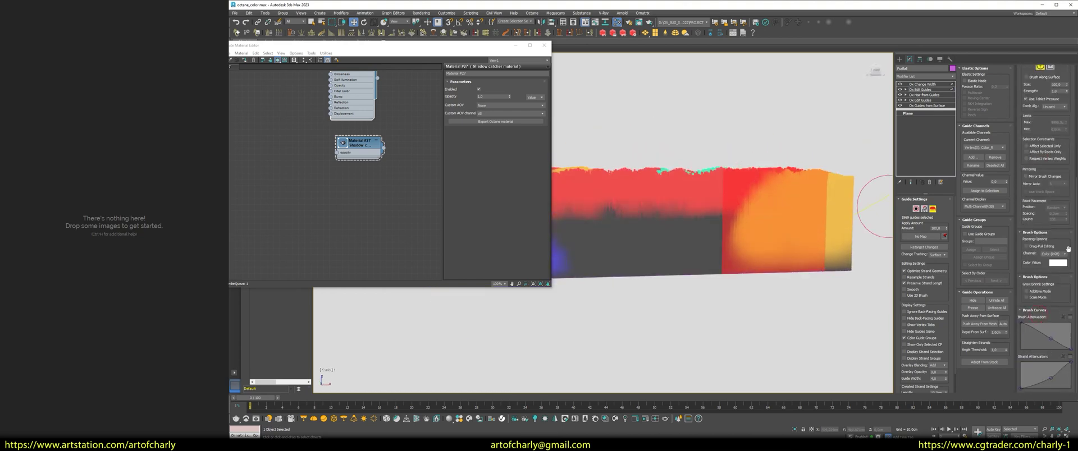
Set the Color Value paint colour to yellow.
click(1054, 263)
drag(657, 202, 652, 192)
click(726, 258)
alt+middle_drag(730, 258, 876, 219)
scroll(1039, 263, up, 5)
scroll(1040, 263, up, 2)
Paint a large yellow patch into the centre of the fur with the Paint brush.
click(1051, 137)
drag(690, 235, 668, 242)
alt+middle_drag(668, 241, 701, 221)
drag(701, 221, 638, 228)
alt+middle_drag(638, 229, 657, 224)
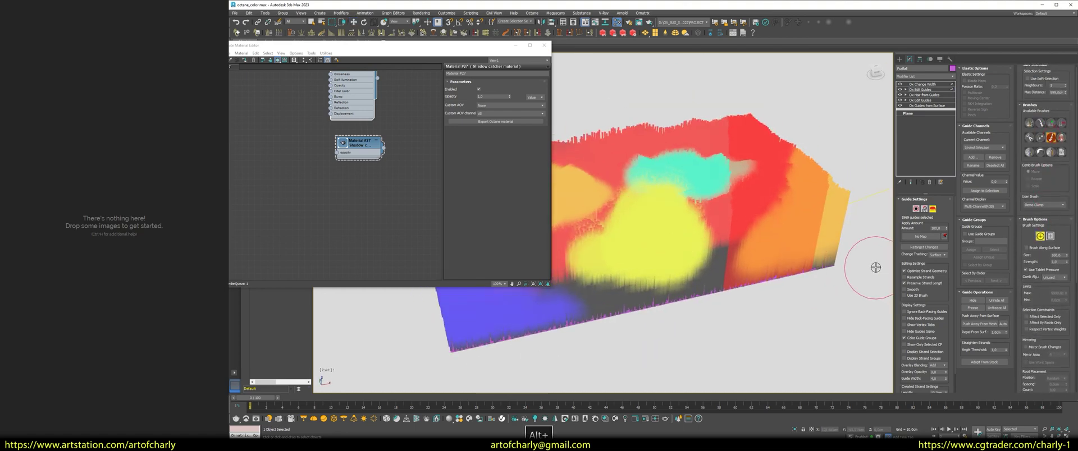
click(932, 210)
alt+middle_drag(730, 225, 541, 162)
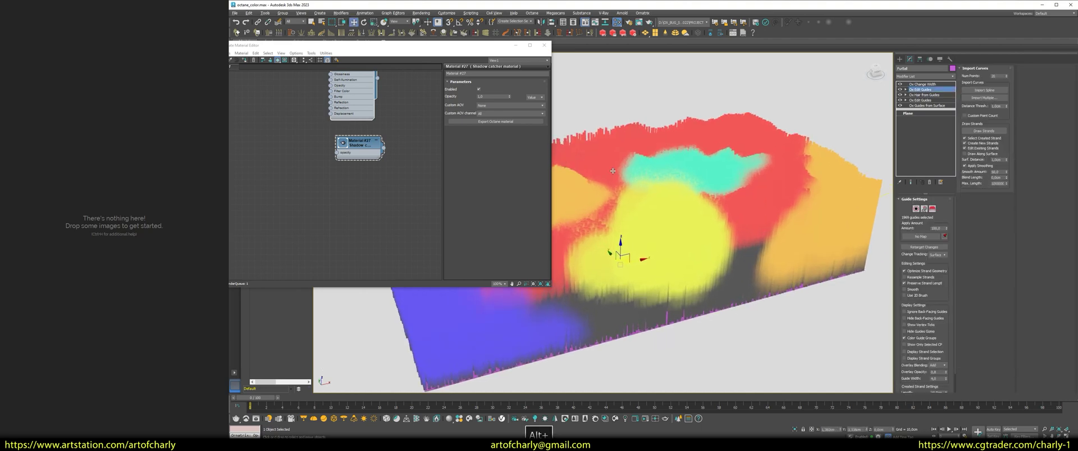
middle_drag(319, 148, 338, 227)
scroll(337, 227, up, 2)
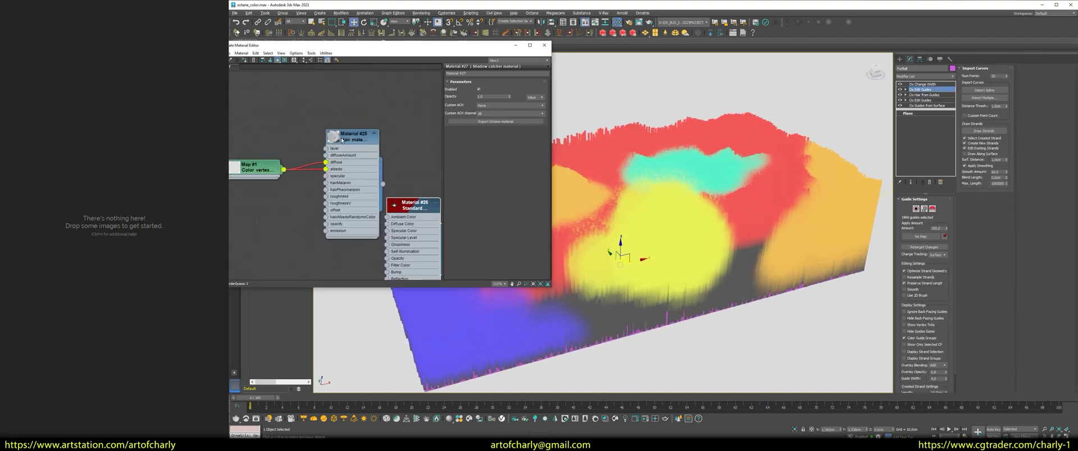
Reassign hair Material #25 to the fur and close the Slate editor.
right_click(346, 138)
click(368, 148)
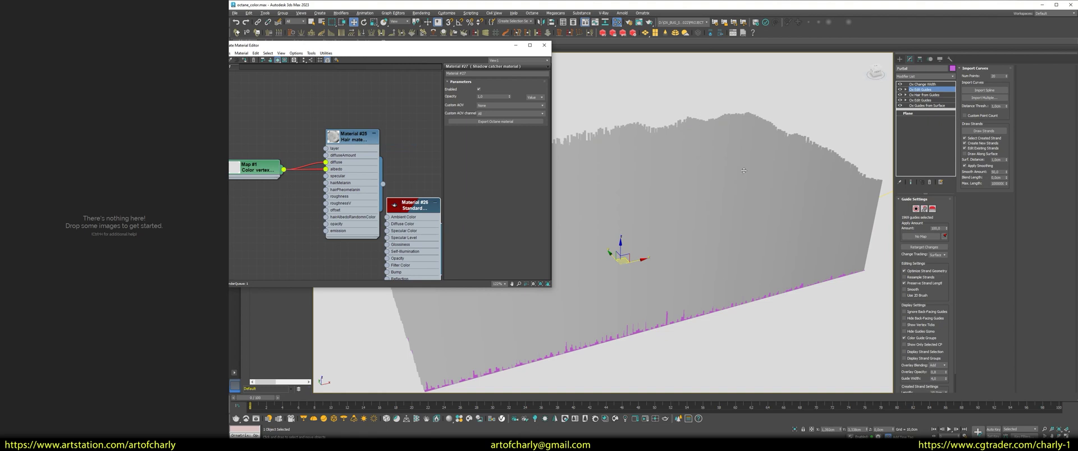
click(543, 49)
Start the OctaneRender Viewport and orbit to render the multicolour fur.
click(617, 22)
click(648, 216)
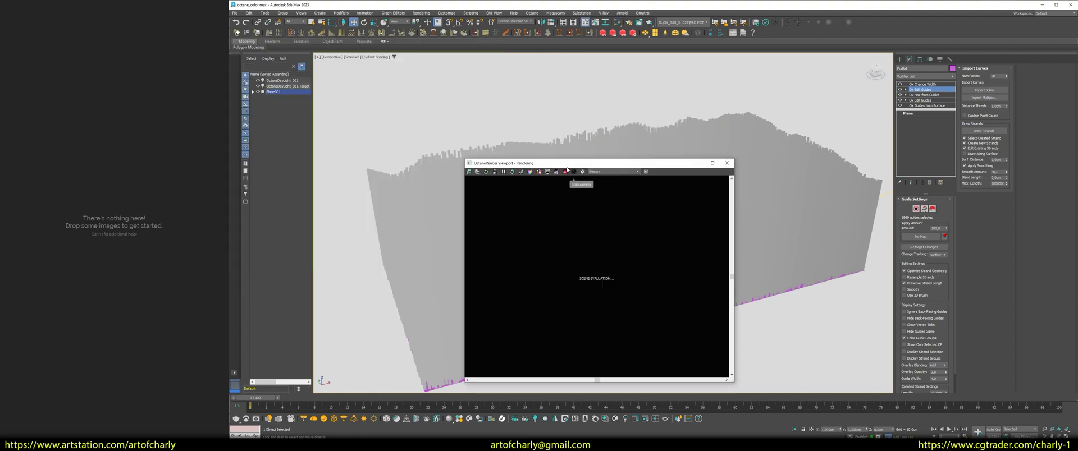
drag(579, 167, 465, 104)
alt+middle_drag(657, 225, 675, 218)
click(921, 84)
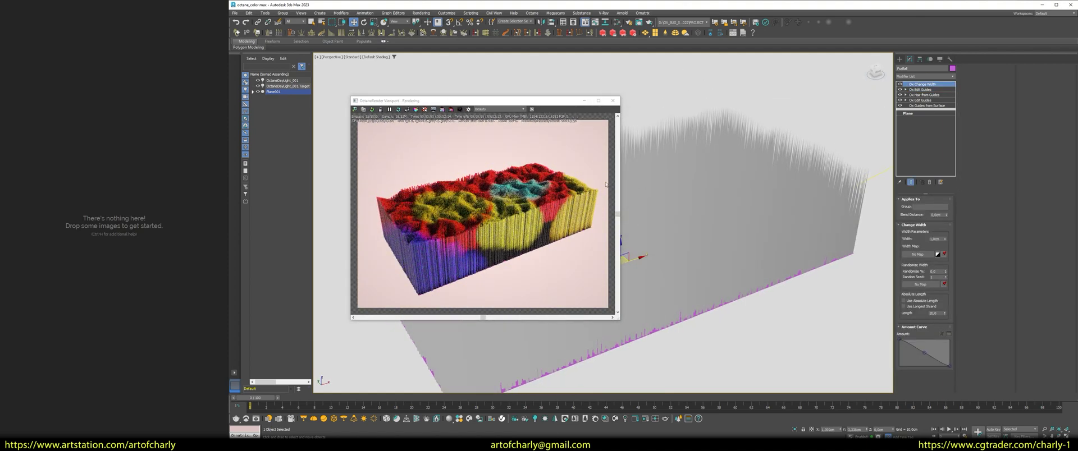
alt+middle_drag(695, 201, 704, 195)
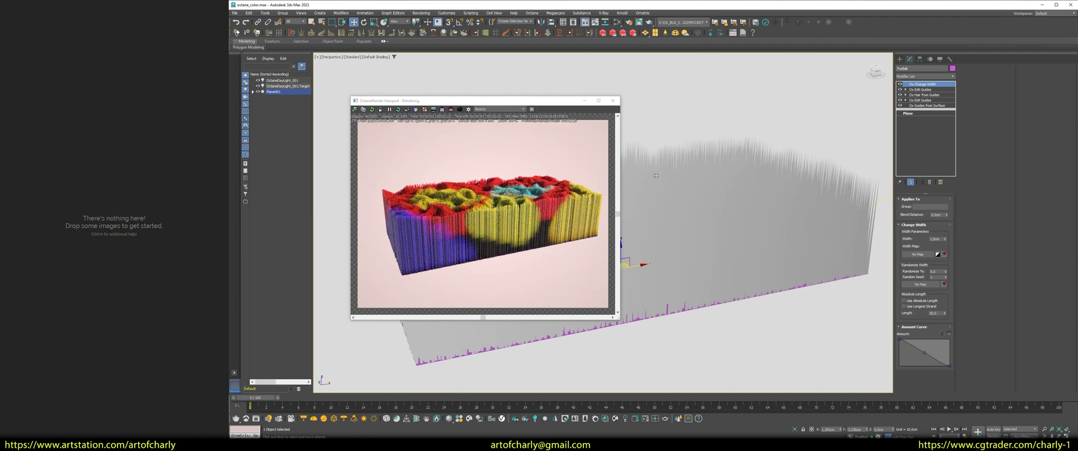
alt+middle_drag(656, 176, 706, 180)
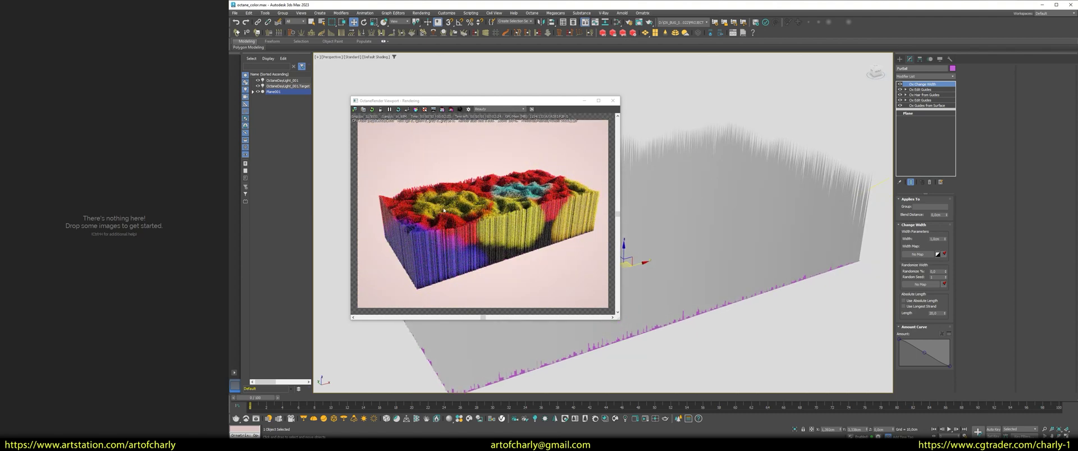
Close the Octane render window and orbit the petal-shaped fur in the next scene.
click(614, 101)
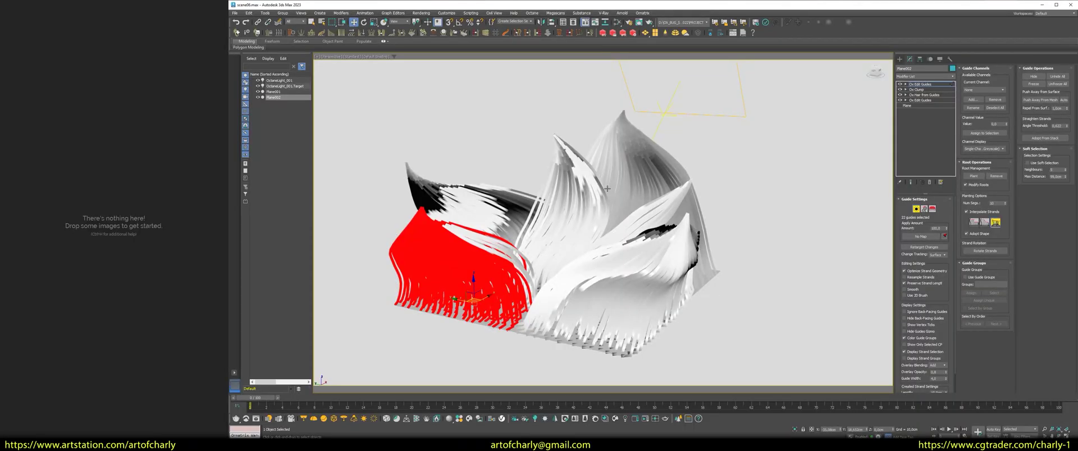
mouse_move(607, 189)
alt+middle_down()
mouse_move(516, 200)
mouse_move(550, 195)
mouse_move(563, 208)
alt+middle_up()
In Ox Edit Guides pick the Paint brush, Strand Selection channel, and Multi-Channel (RGB) display.
alt+middle_drag(602, 238, 585, 236)
click(921, 85)
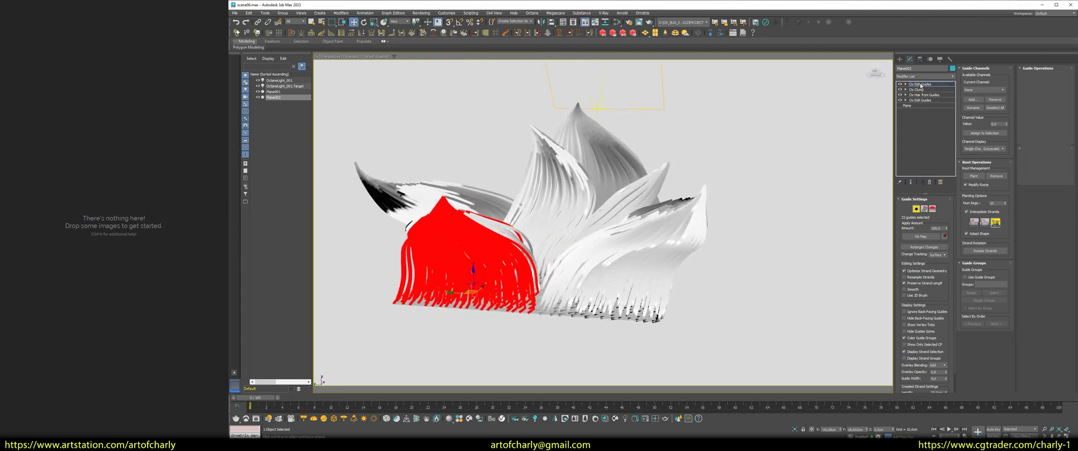
click(932, 209)
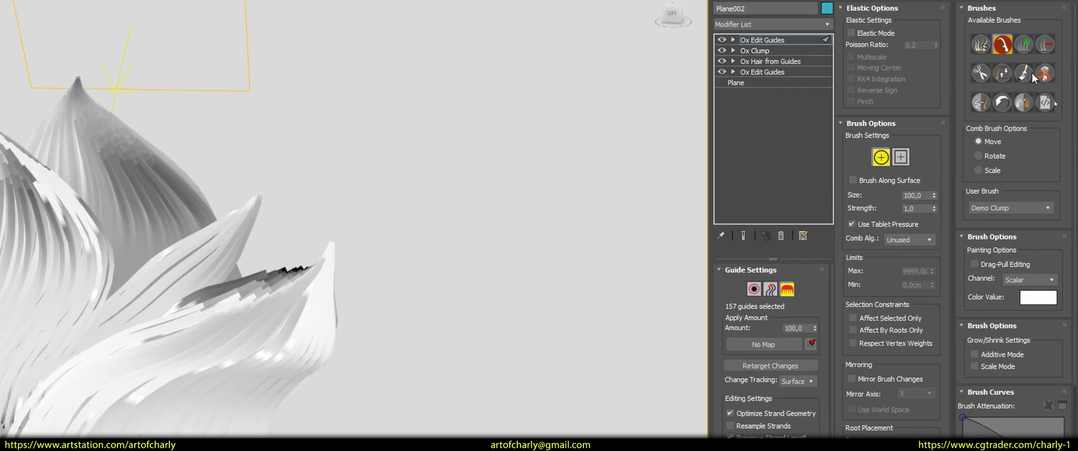
click(1021, 76)
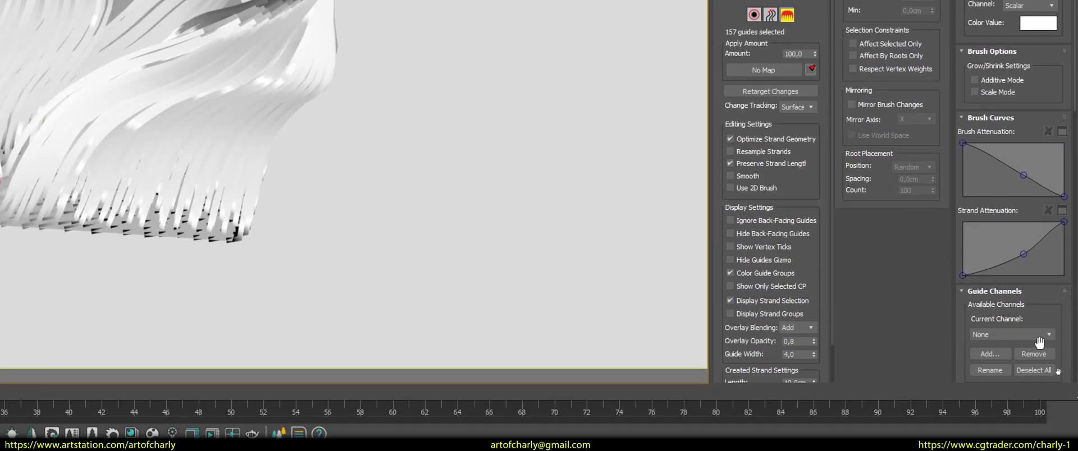
click(1039, 335)
click(1018, 311)
drag(1018, 311, 1005, 174)
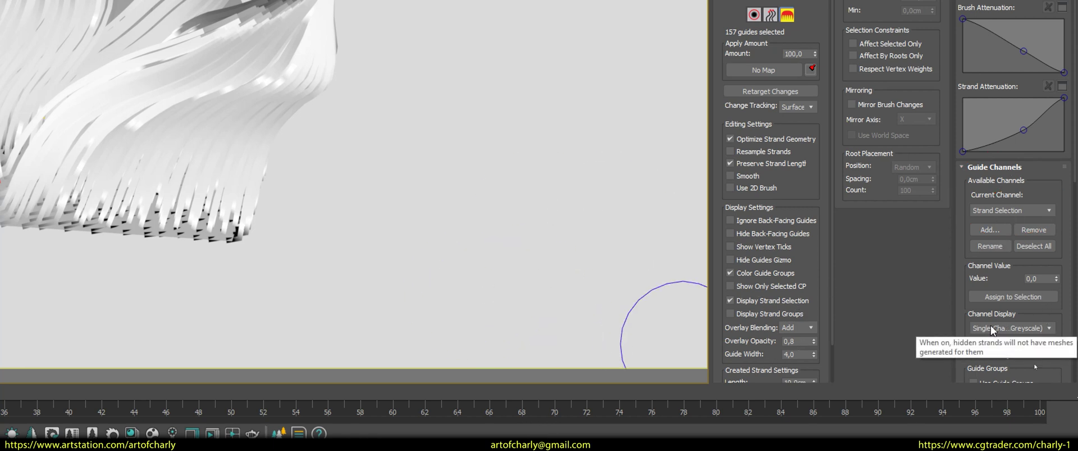
key(ctrl+2)
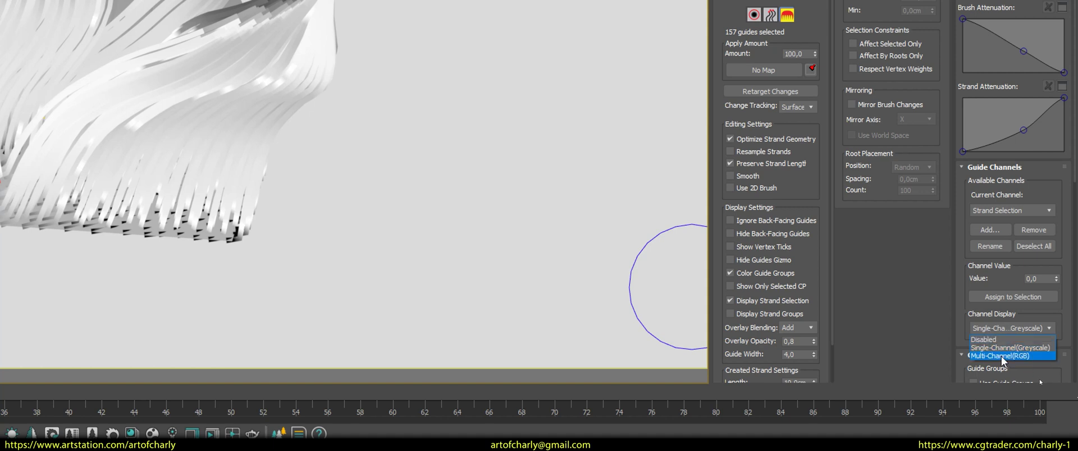
click(1005, 353)
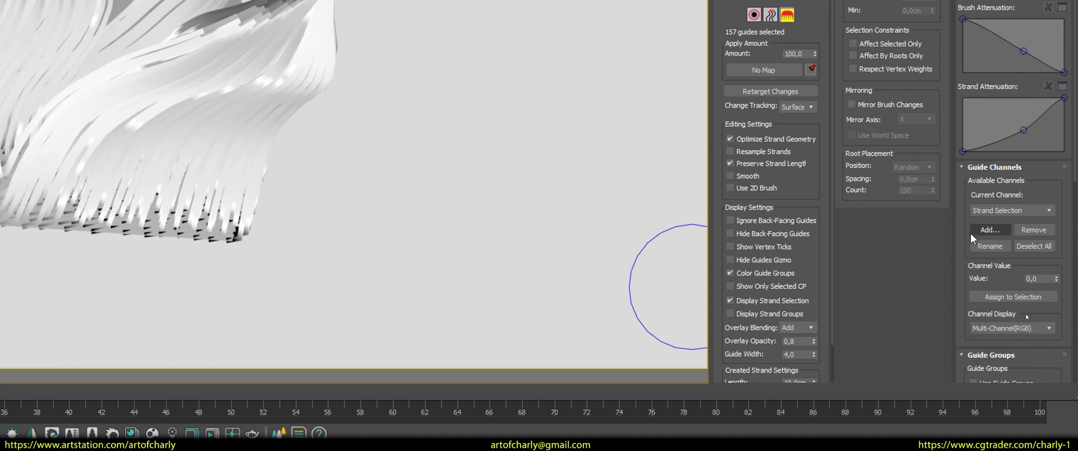
Add a per-vertex guide channel named Color_R.
click(996, 231)
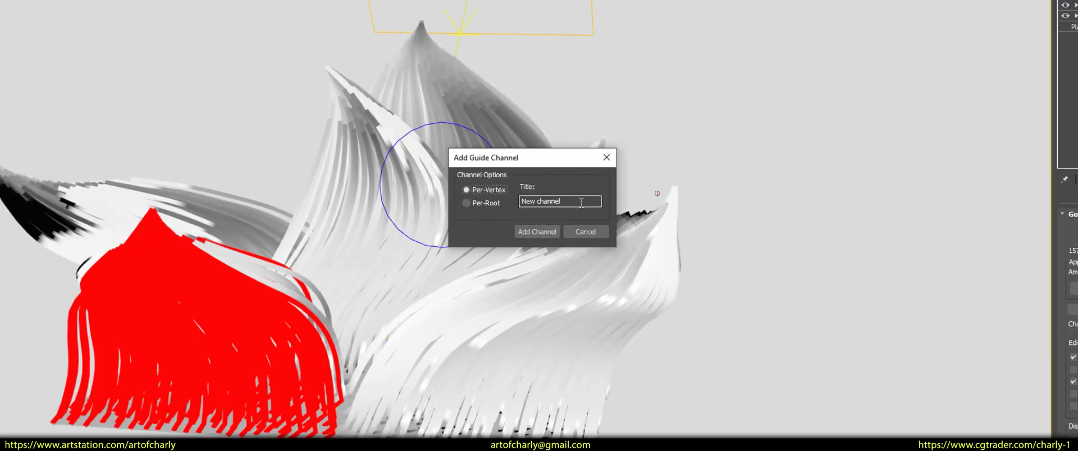
double_click(582, 202)
text(Color_R)
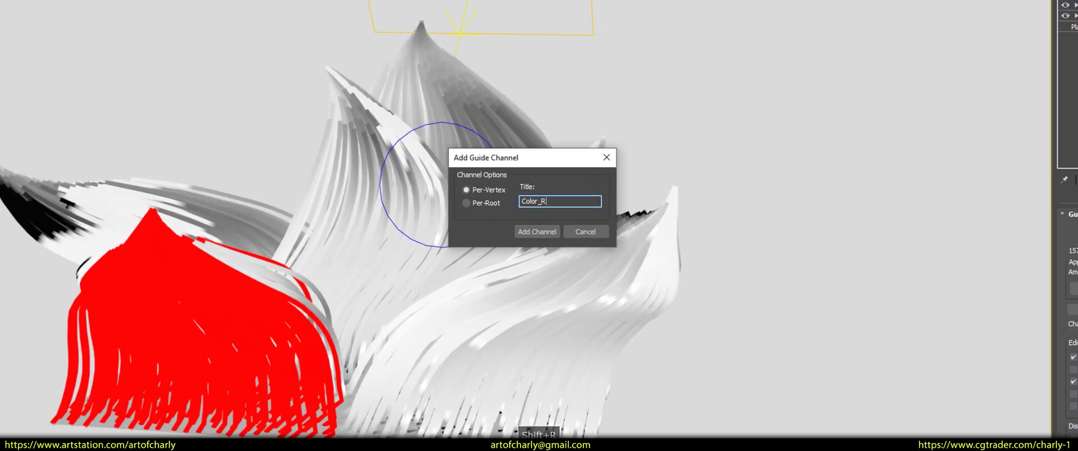
key(ctrl+a)
key(ctrl+c)
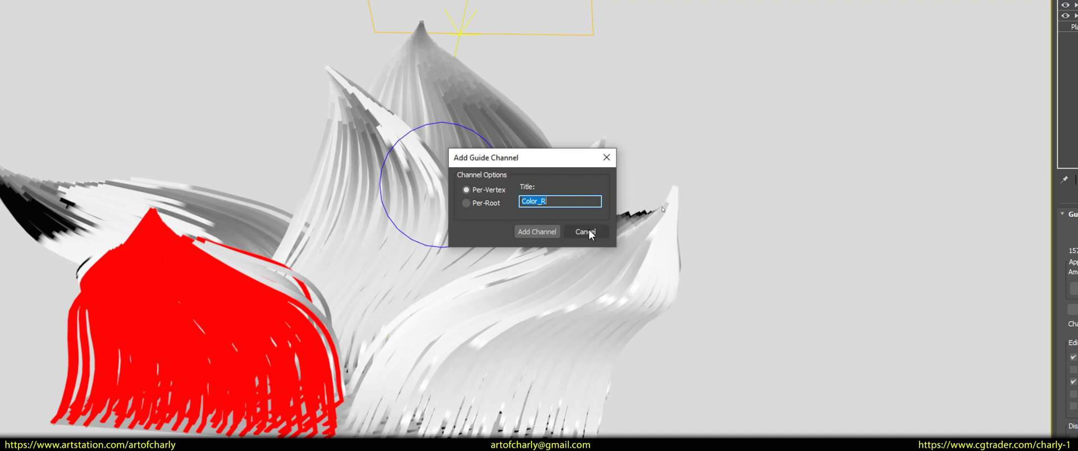
click(545, 232)
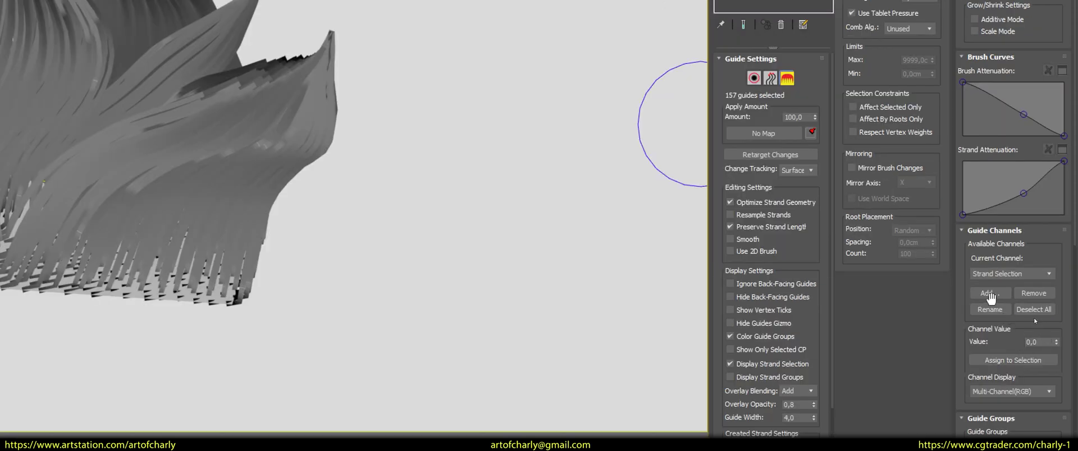
Add a per-vertex guide channel named Color_G.
click(989, 294)
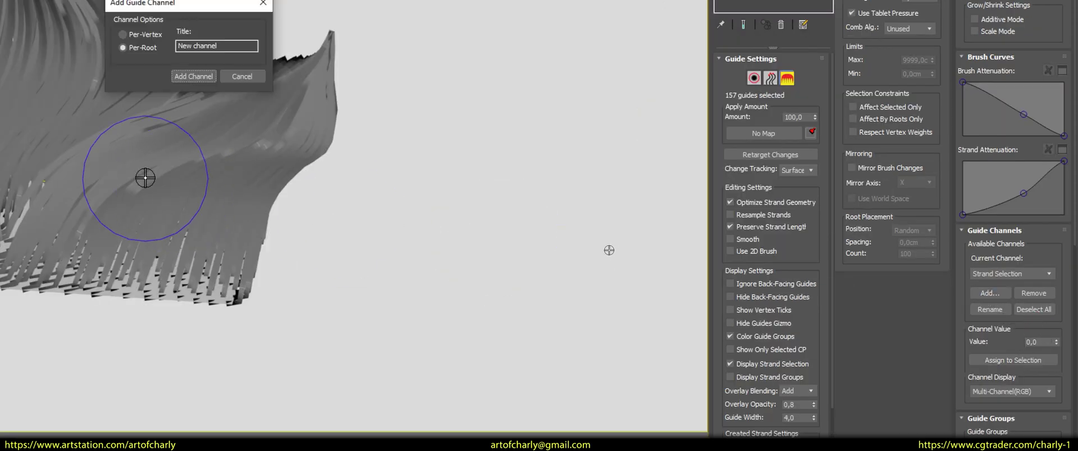
click(137, 80)
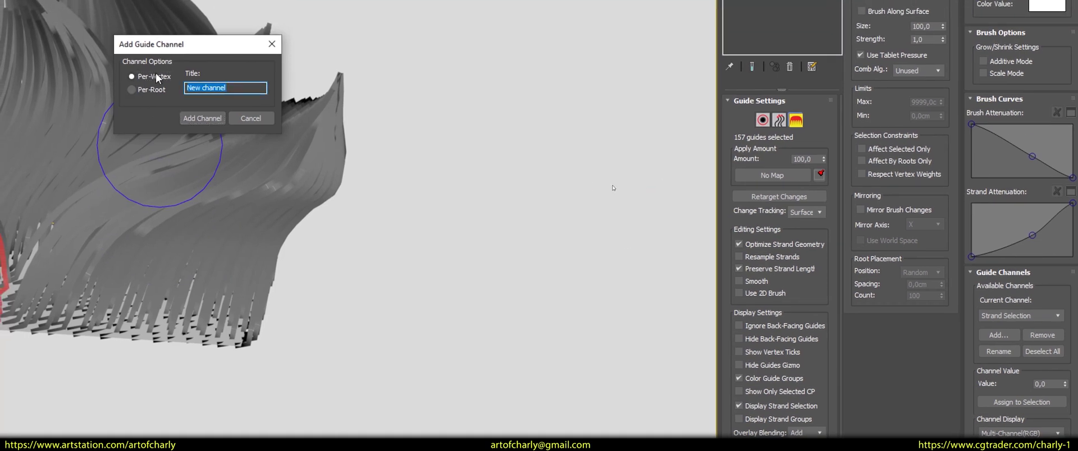
key(ctrl+v)
key(BackSpace)
text(G)
click(202, 118)
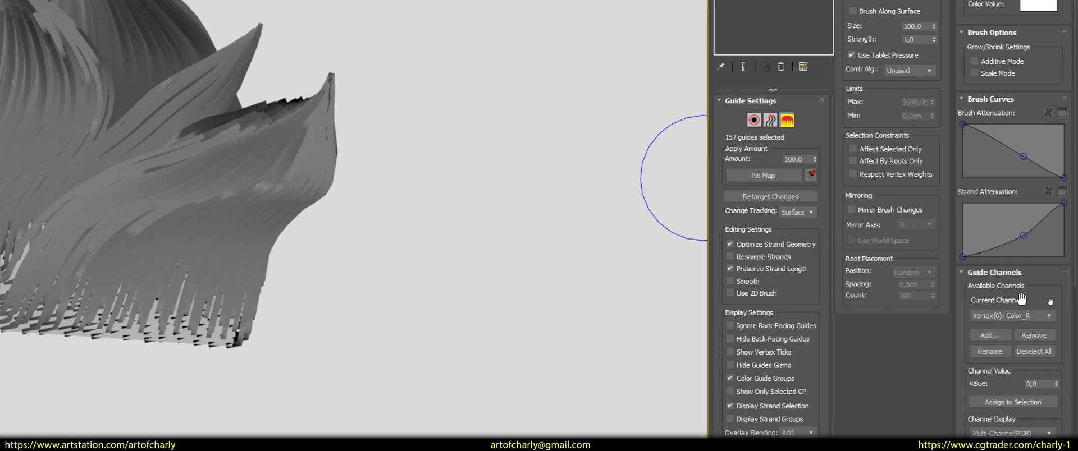
Add the Color_B per-vertex channel and make Color_R the current channel.
click(996, 338)
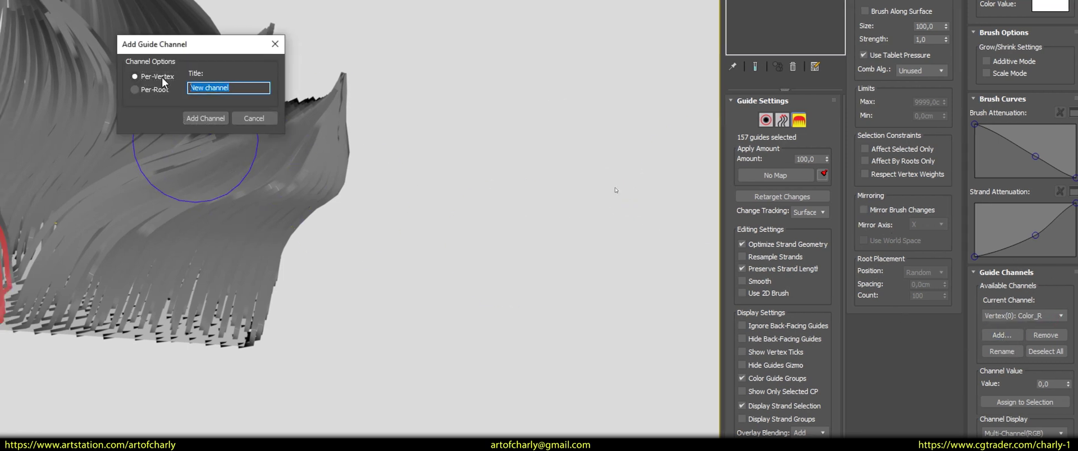
key(ctrl+v)
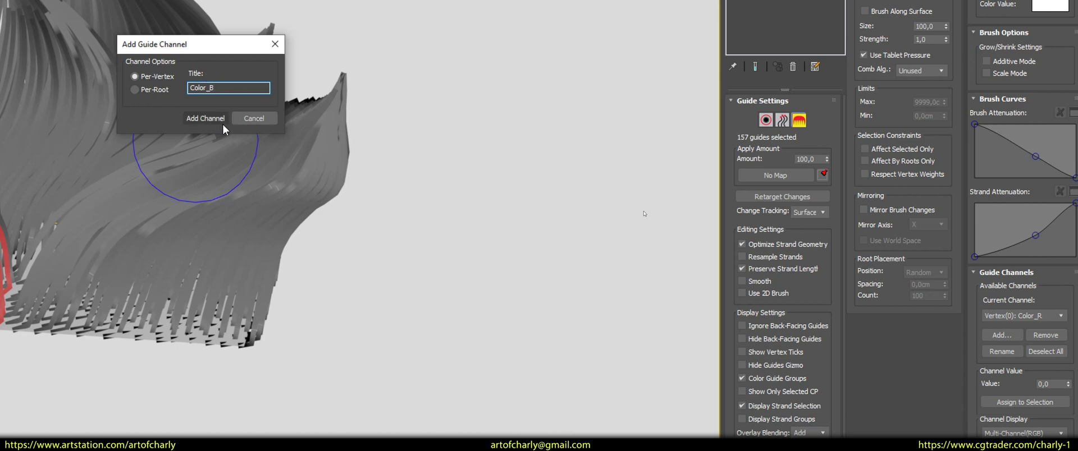
click(205, 119)
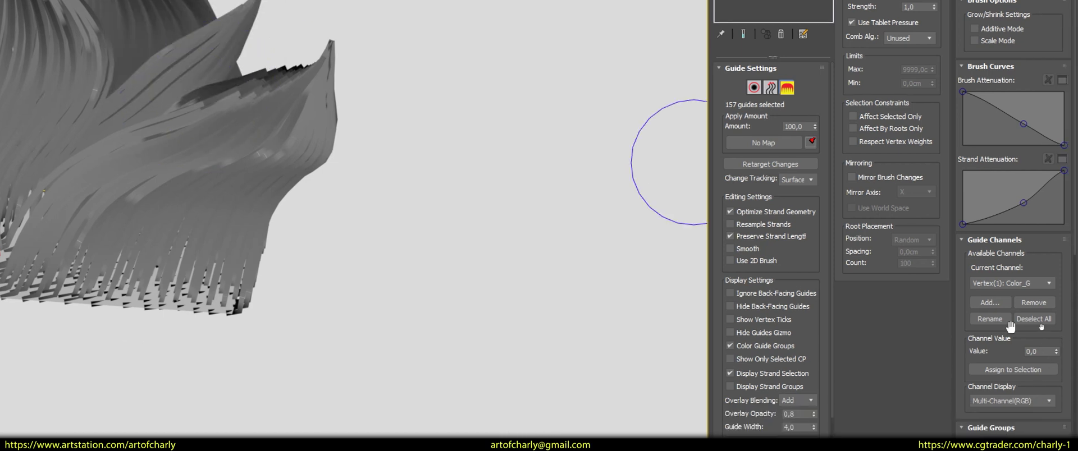
click(1022, 284)
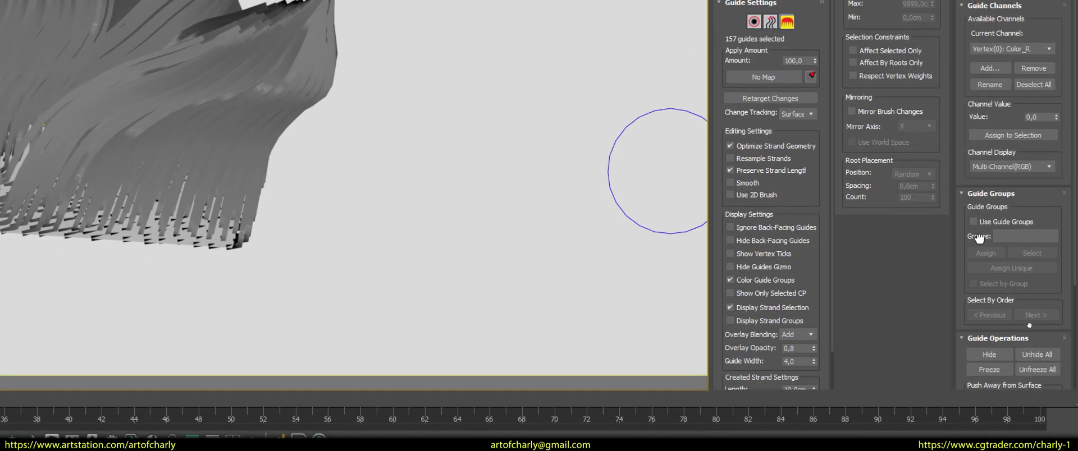
Set the brush colour to yellow and paint the tall top petal yellow.
scroll(1029, 346, up, 2)
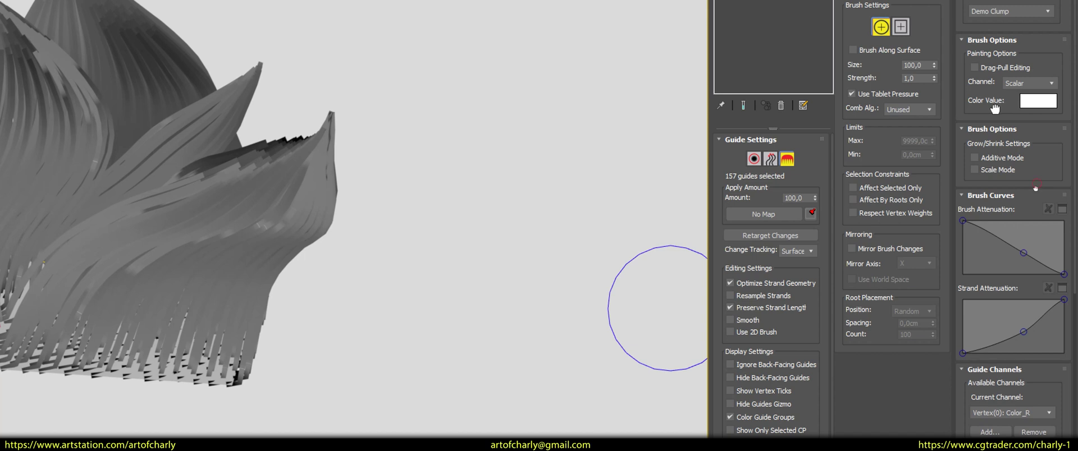
scroll(991, 177, up, 2)
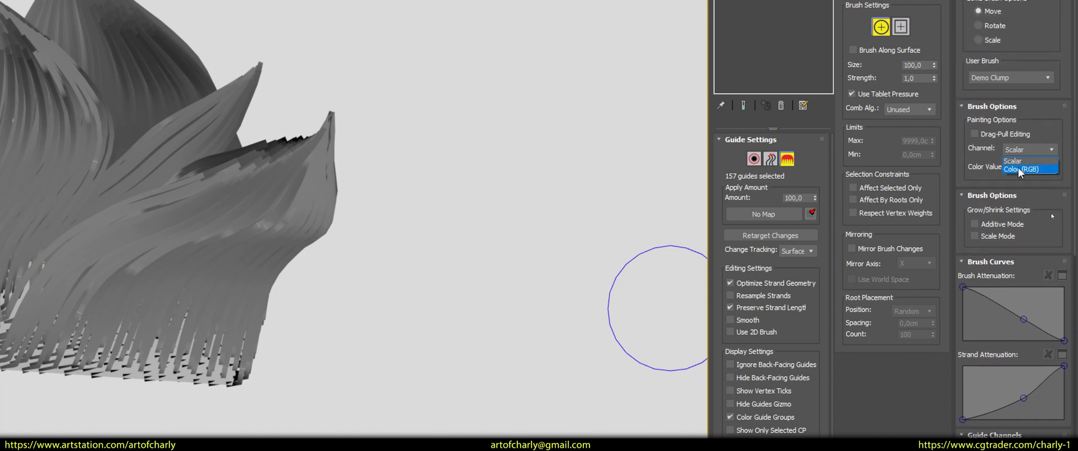
click(1040, 168)
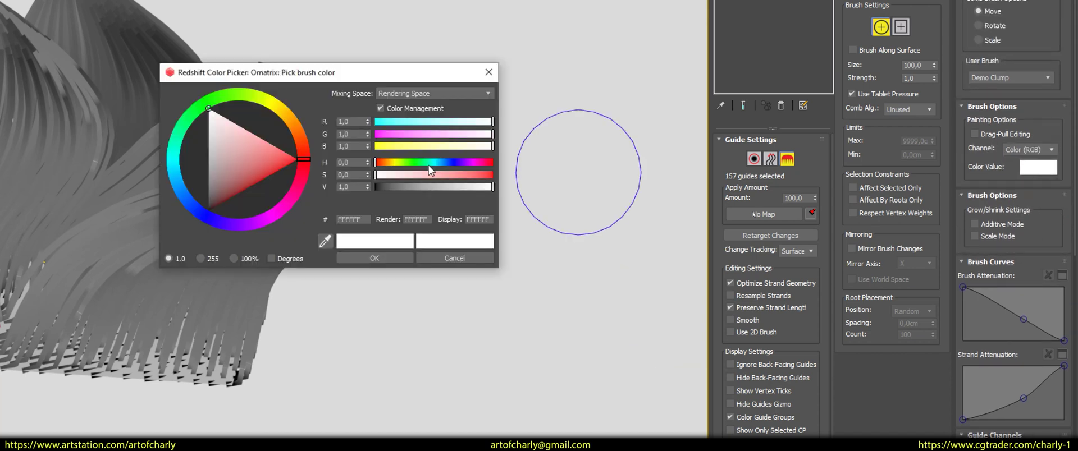
click(275, 107)
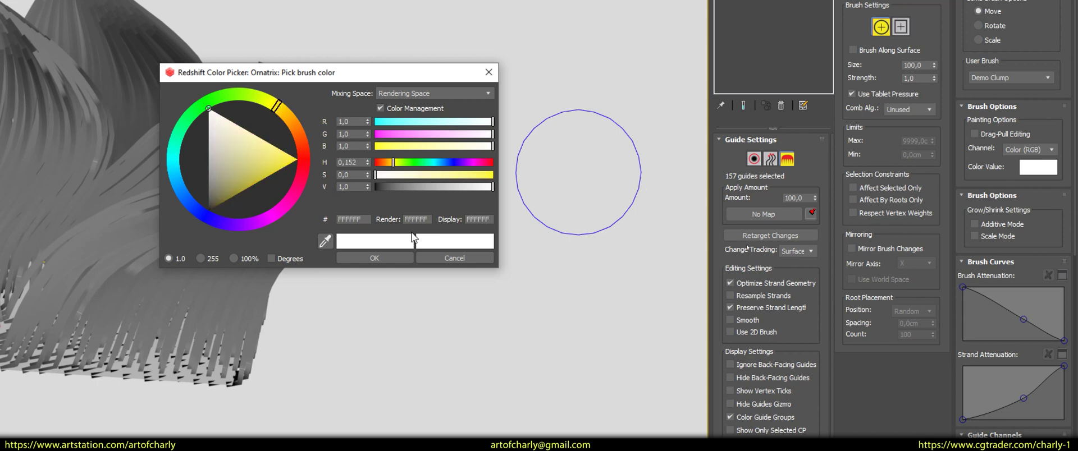
click(293, 161)
click(374, 259)
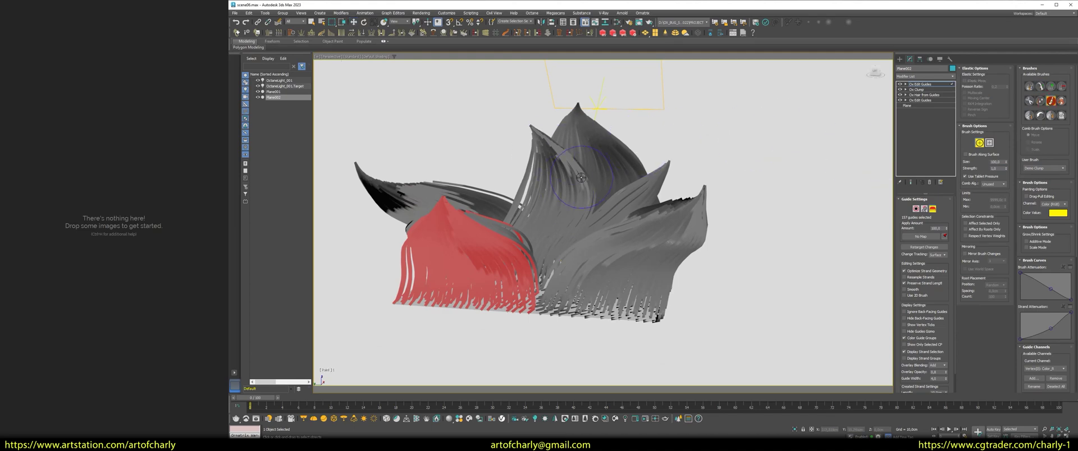
mouse_move(581, 177)
mouse_down()
mouse_move(550, 147)
mouse_move(612, 182)
mouse_up()
mouse_move(612, 183)
alt+middle_down()
mouse_move(611, 205)
mouse_move(517, 220)
mouse_move(579, 224)
mouse_move(565, 209)
mouse_move(540, 215)
mouse_move(618, 216)
alt+middle_up()
Switch the brush colour to red and paint the lower strands of the fur red.
click(1057, 214)
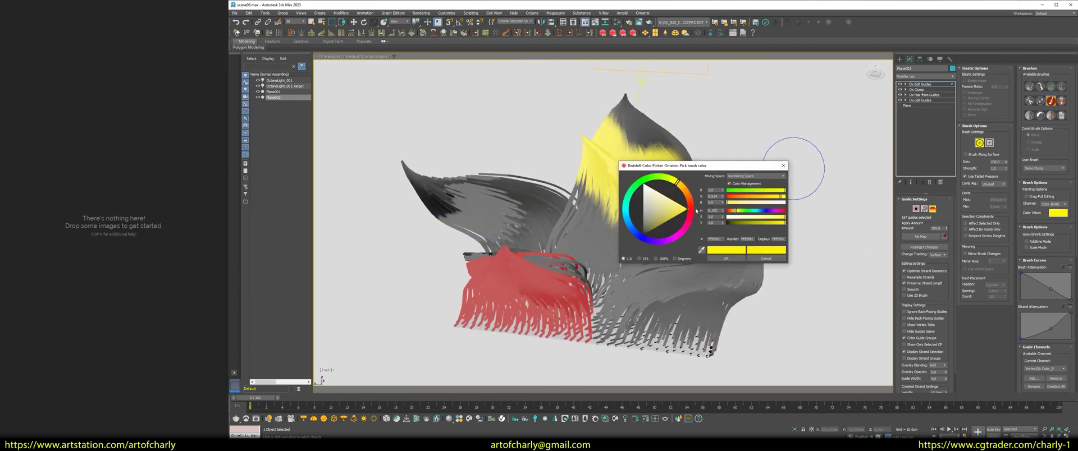
click(697, 211)
click(742, 260)
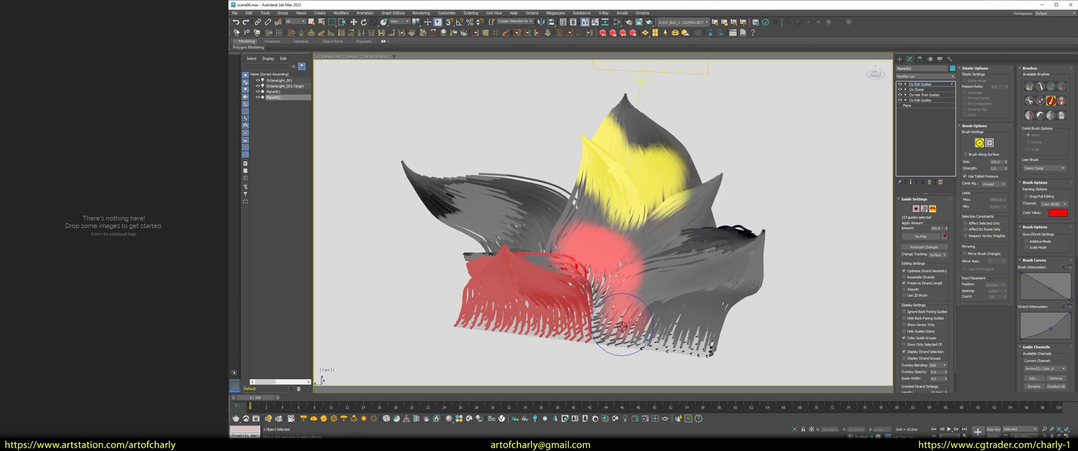
mouse_move(674, 348)
alt+middle_down()
mouse_move(512, 198)
mouse_move(543, 204)
mouse_move(553, 268)
mouse_move(529, 276)
mouse_move(657, 294)
alt+middle_up()
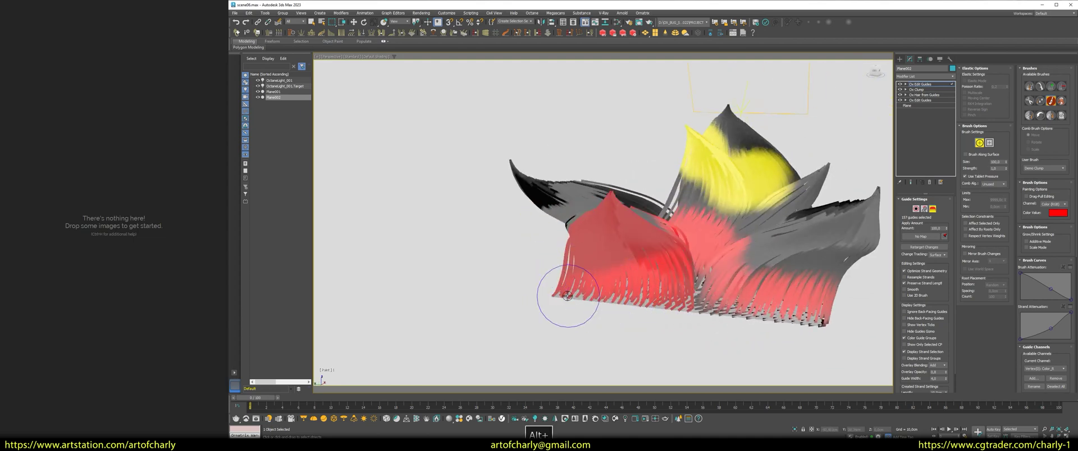
mouse_move(567, 295)
alt+middle_down()
mouse_move(686, 284)
mouse_move(561, 283)
mouse_move(506, 264)
mouse_move(492, 226)
mouse_move(527, 243)
mouse_move(544, 227)
alt+middle_up()
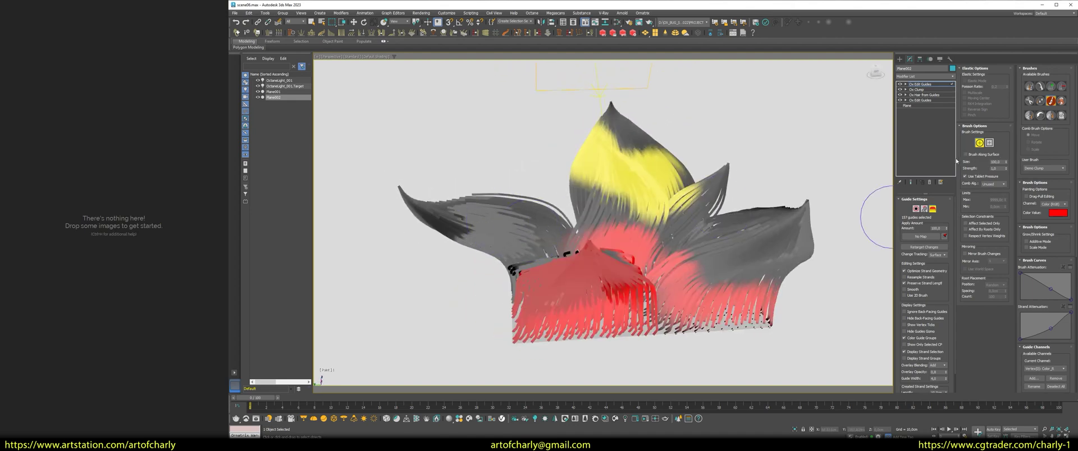
Select the left petal's guides by root, invert the selection and hide all other guides.
click(916, 209)
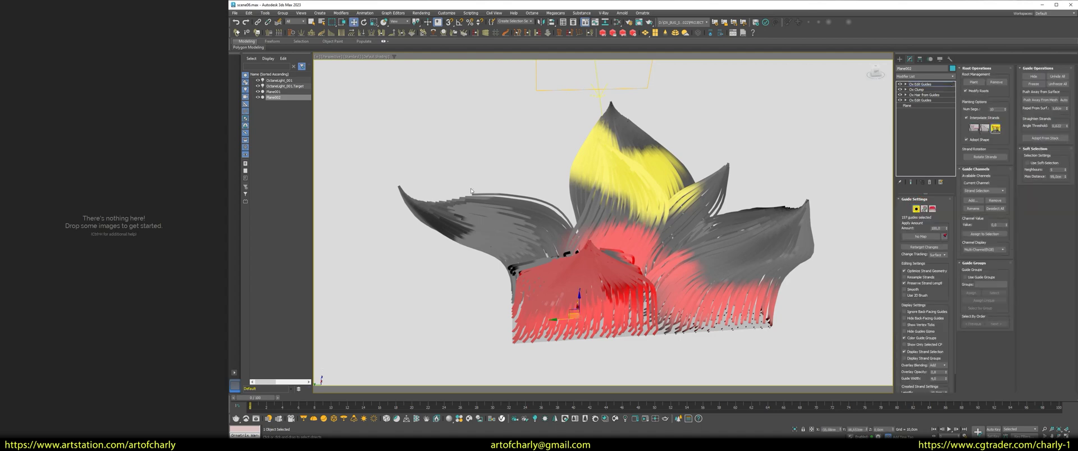
ctrl+drag(430, 230, 430, 230)
alt+middle_drag(430, 230, 490, 209)
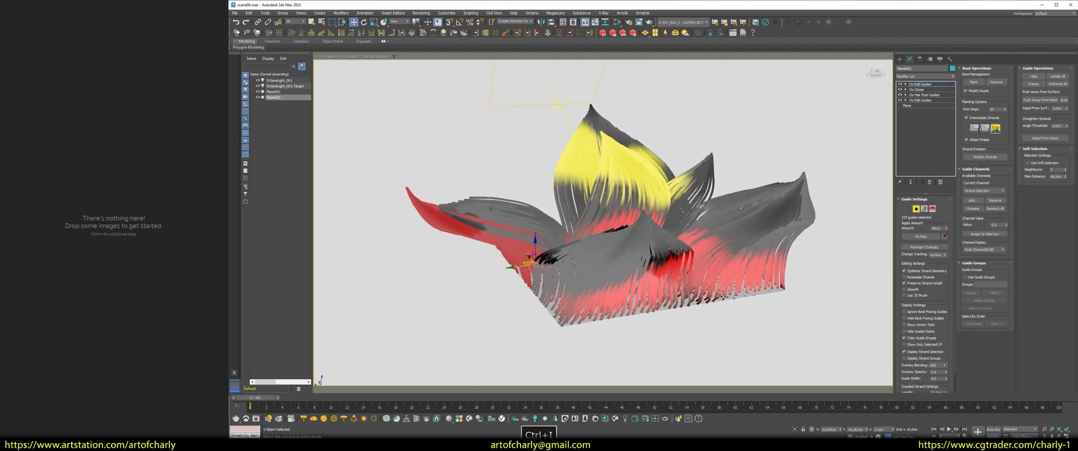
key(ctrl+i)
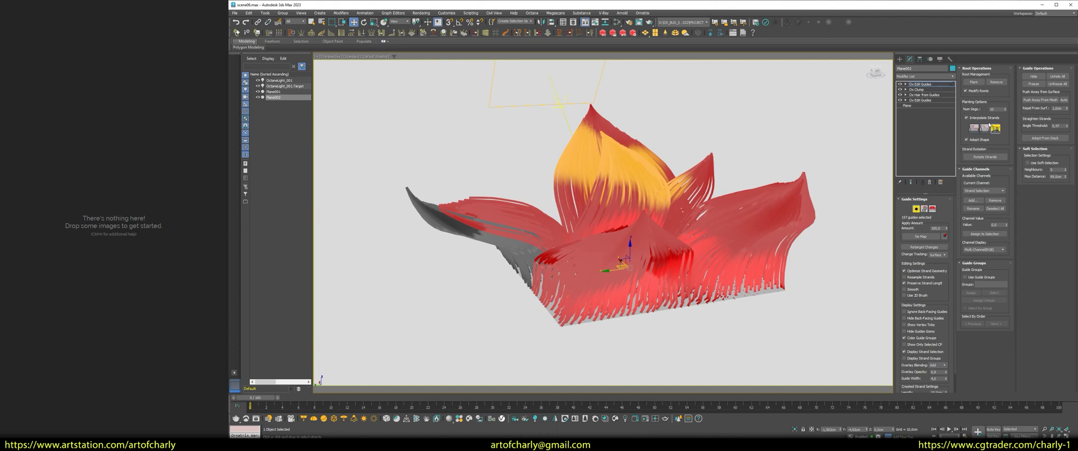
click(1033, 76)
alt+middle_drag(450, 191, 606, 195)
Comb the remaining guides up and to the right, then select only the right-hand sweep.
key(ctrl+a)
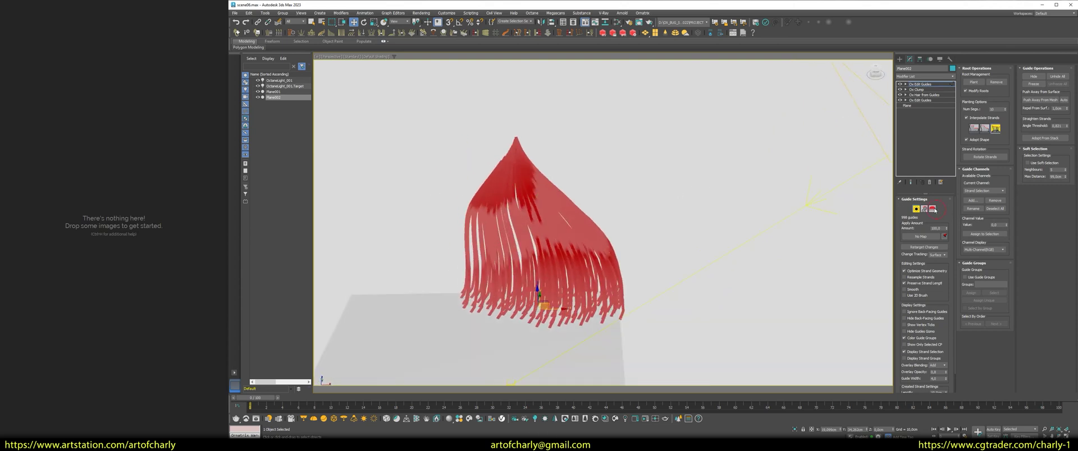
click(932, 208)
mouse_move(553, 151)
mouse_down()
mouse_move(501, 137)
mouse_move(499, 162)
mouse_move(668, 158)
mouse_up()
click(916, 209)
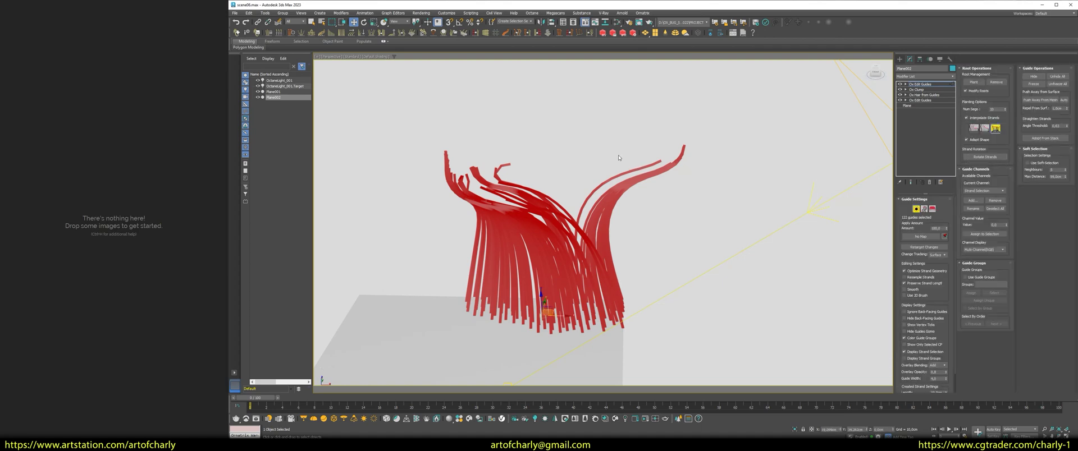
click(619, 159)
mouse_move(618, 159)
alt+middle_down()
mouse_move(550, 163)
mouse_move(616, 203)
alt+middle_up()
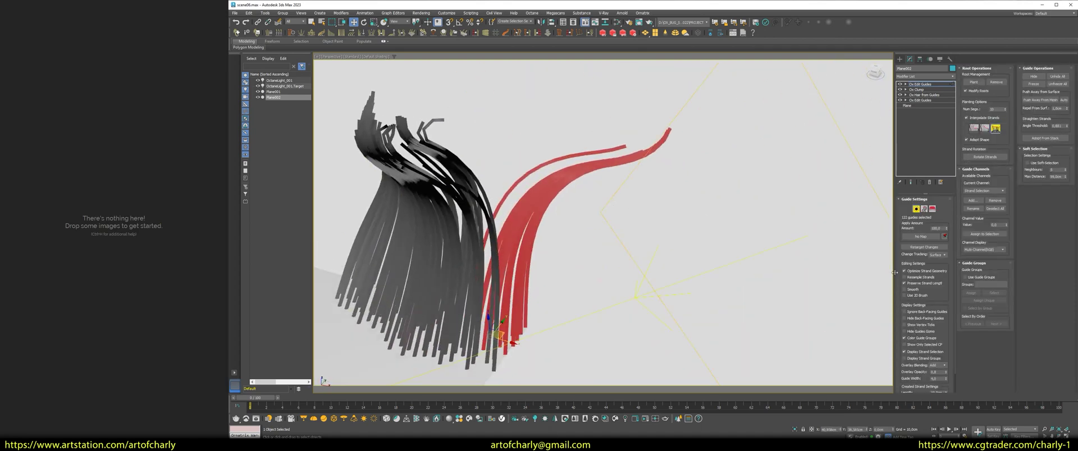
click(932, 209)
key(ctrl+4)
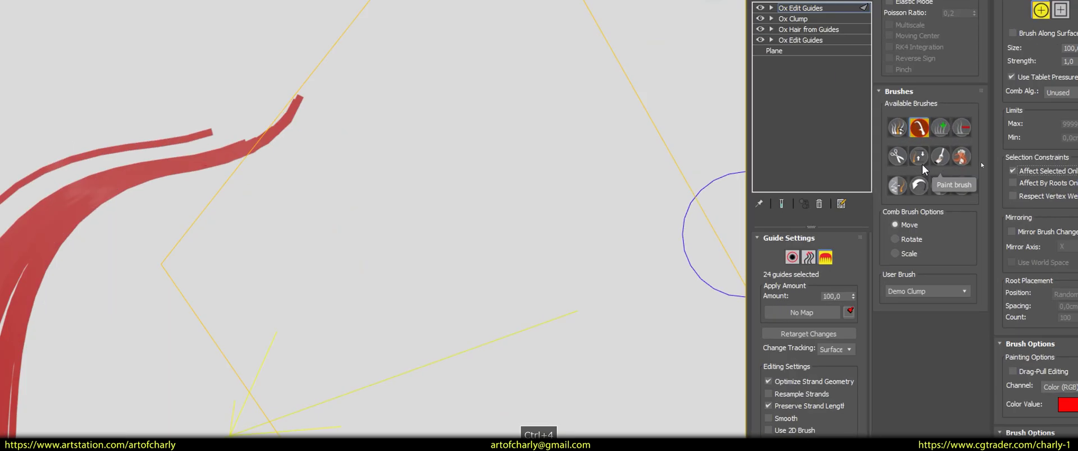
With the Ornatrix Paint brush set to green, paint green onto the red strand tips.
click(990, 159)
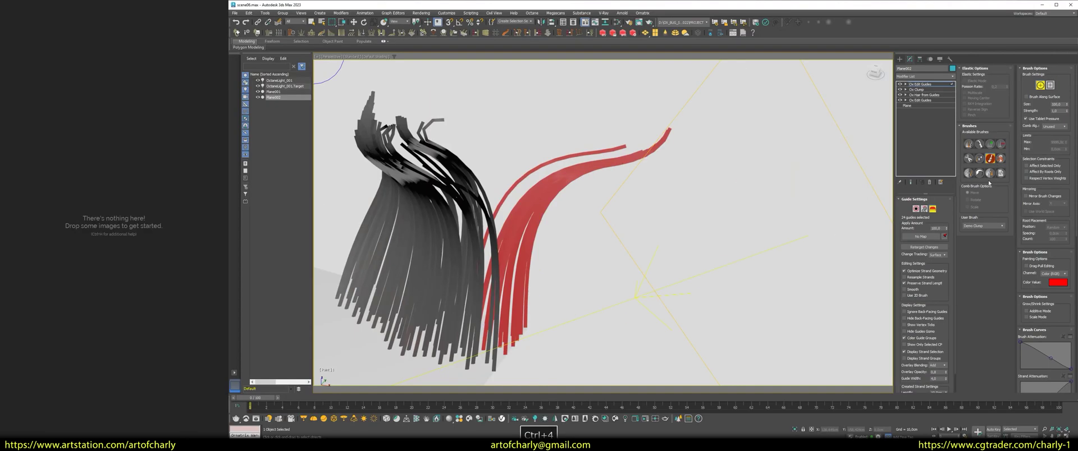
click(1058, 285)
click(647, 182)
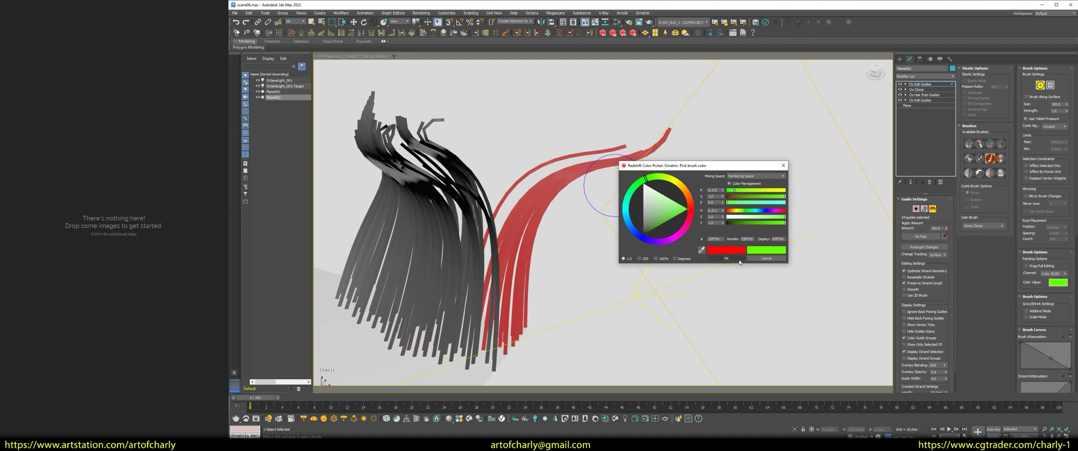
click(737, 260)
drag(614, 181, 650, 172)
alt+middle_drag(602, 180, 1008, 294)
Paint the right-hand strands cyan-blue.
click(1057, 285)
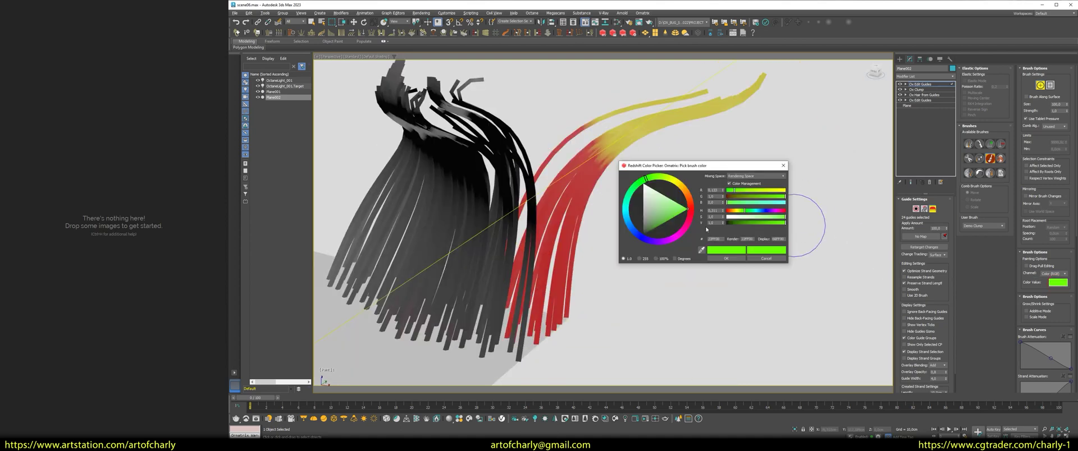
click(630, 224)
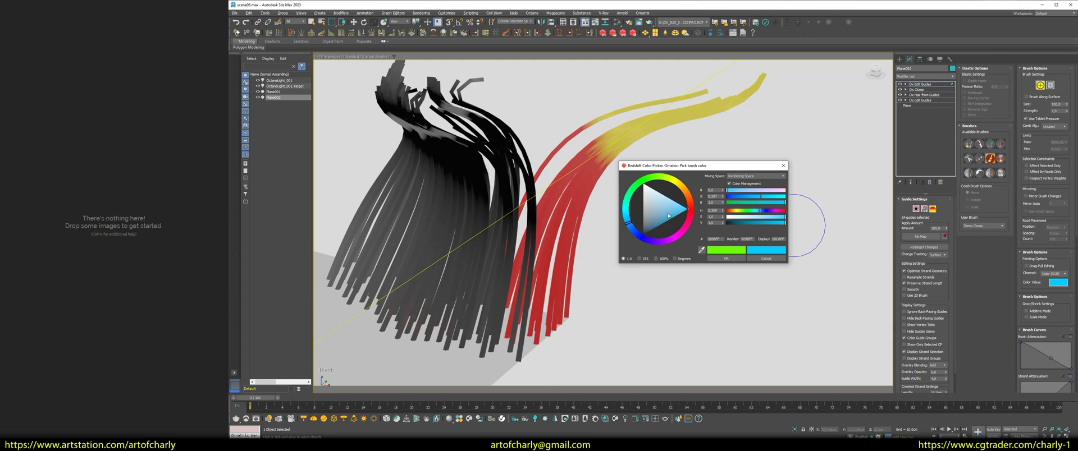
click(727, 259)
mouse_move(607, 245)
alt+middle_down()
mouse_move(612, 220)
mouse_move(866, 167)
alt+middle_up()
key(w)
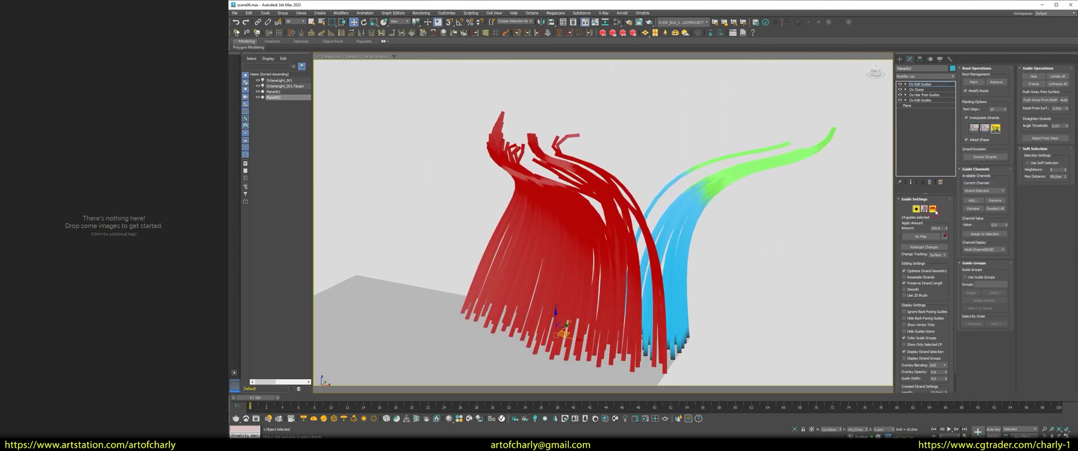
Repaint the red strands yellow-orange.
click(935, 210)
click(1063, 282)
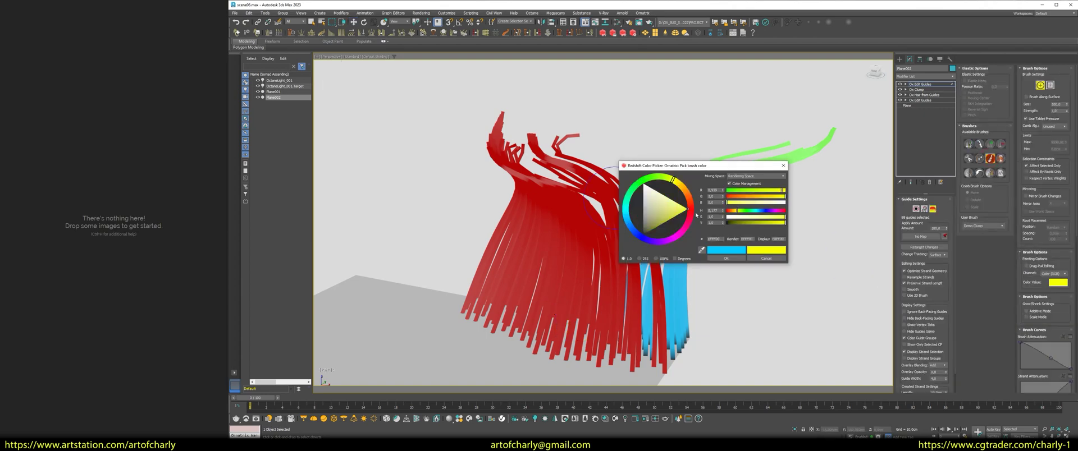
click(730, 259)
drag(595, 157, 505, 337)
alt+middle_drag(494, 253, 870, 257)
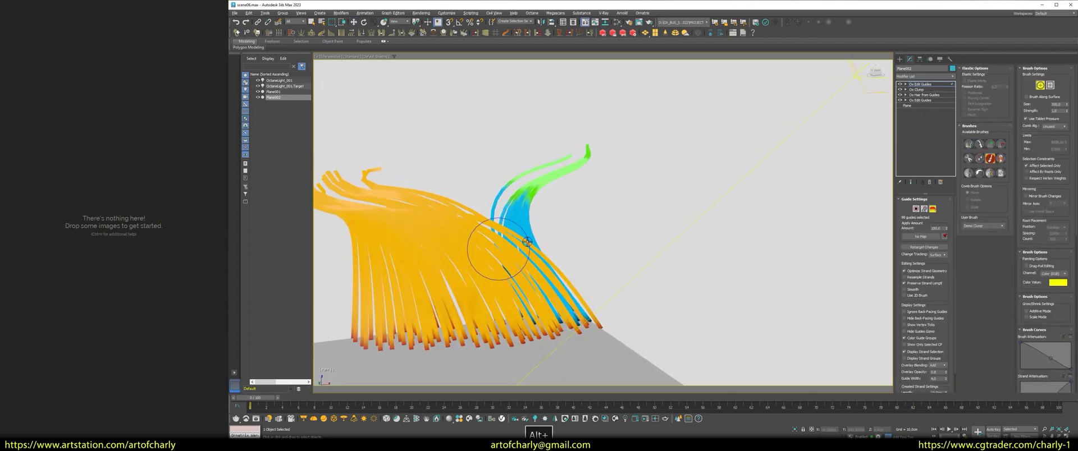
Paint olive-green patches along the orange strands.
click(1058, 283)
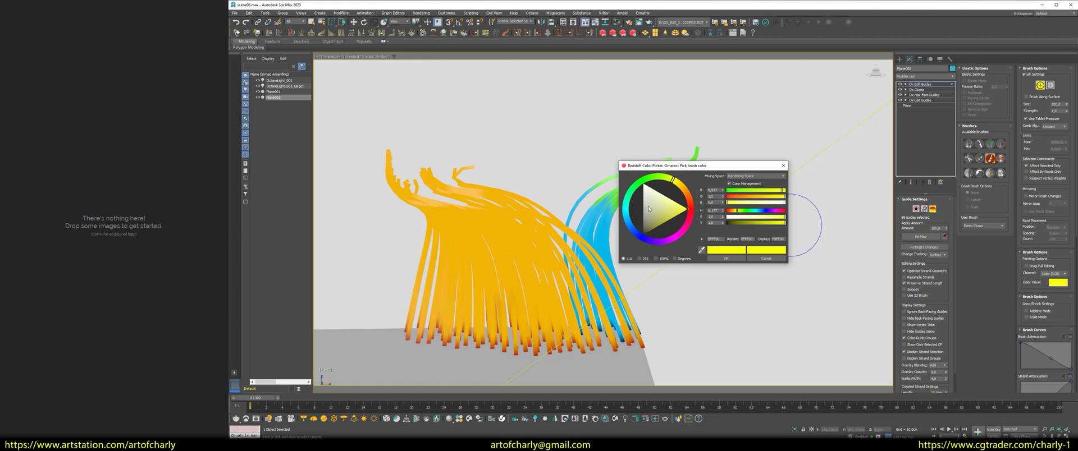
drag(624, 216, 632, 197)
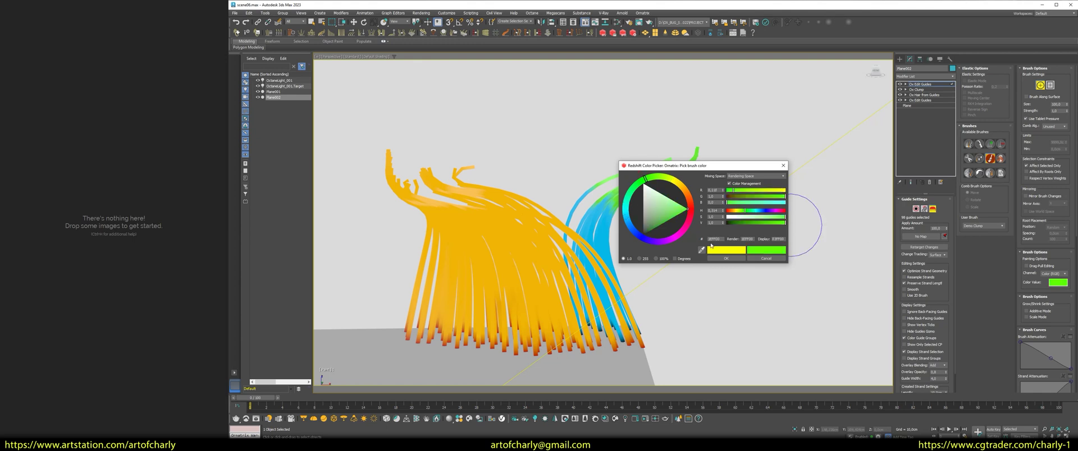
click(727, 258)
alt+middle_drag(730, 254, 524, 207)
mouse_move(524, 206)
mouse_down()
mouse_move(558, 180)
mouse_move(488, 247)
mouse_move(568, 274)
mouse_move(602, 206)
mouse_up()
mouse_move(602, 206)
alt+middle_down()
mouse_move(538, 201)
mouse_move(585, 173)
mouse_move(481, 156)
mouse_move(538, 190)
mouse_move(630, 109)
mouse_move(578, 192)
mouse_move(457, 116)
alt+middle_up()
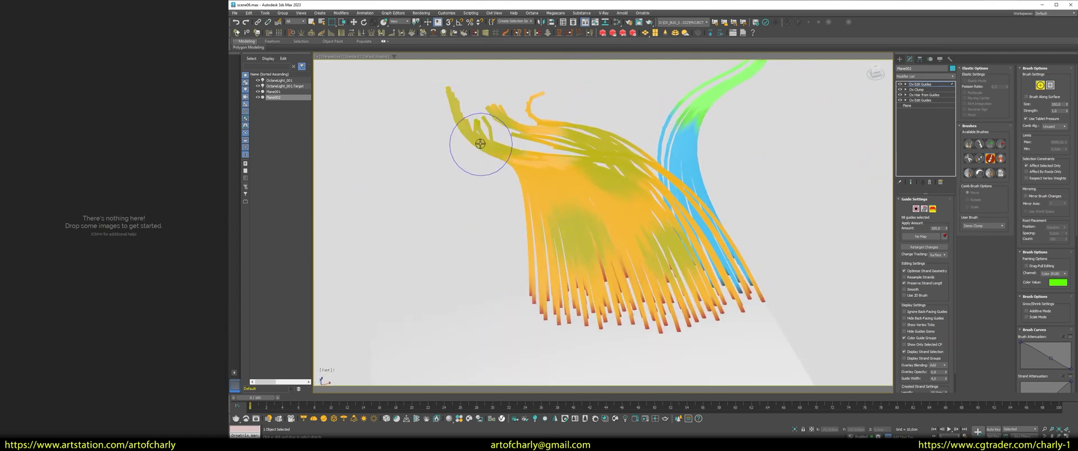
mouse_move(569, 230)
alt+middle_down()
mouse_move(597, 223)
mouse_move(548, 187)
alt+middle_up()
mouse_move(674, 244)
alt+middle_down()
mouse_move(596, 220)
mouse_move(645, 214)
alt+middle_up()
key(w)
click(916, 209)
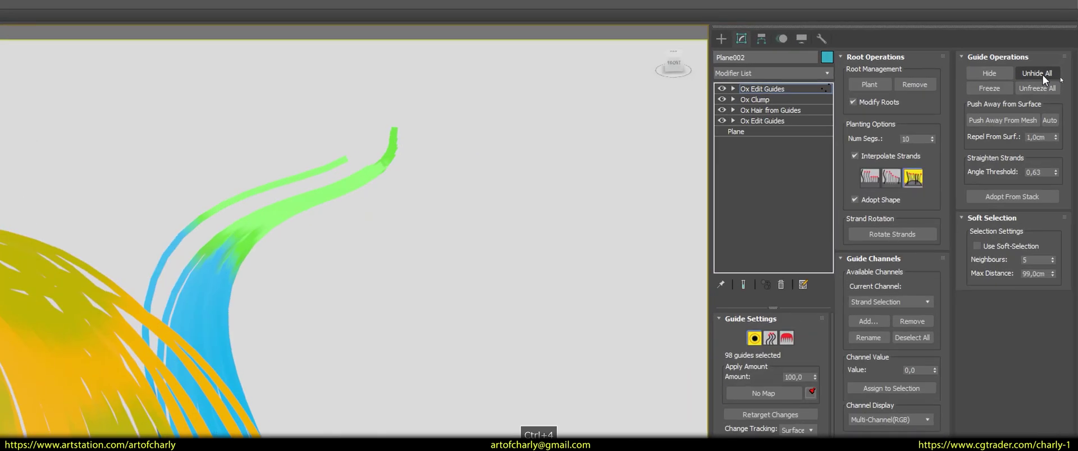
Unhide all guides and pull back to see the whole fur flower.
click(1043, 76)
key(ctrl+4)
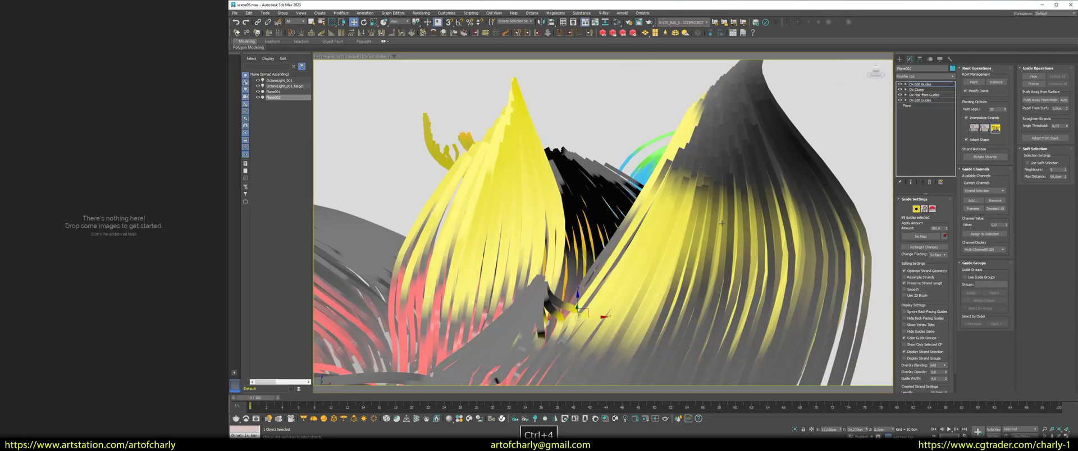
mouse_move(706, 233)
alt+middle_down()
mouse_move(610, 178)
mouse_move(560, 204)
mouse_move(574, 176)
mouse_move(594, 175)
alt+middle_up()
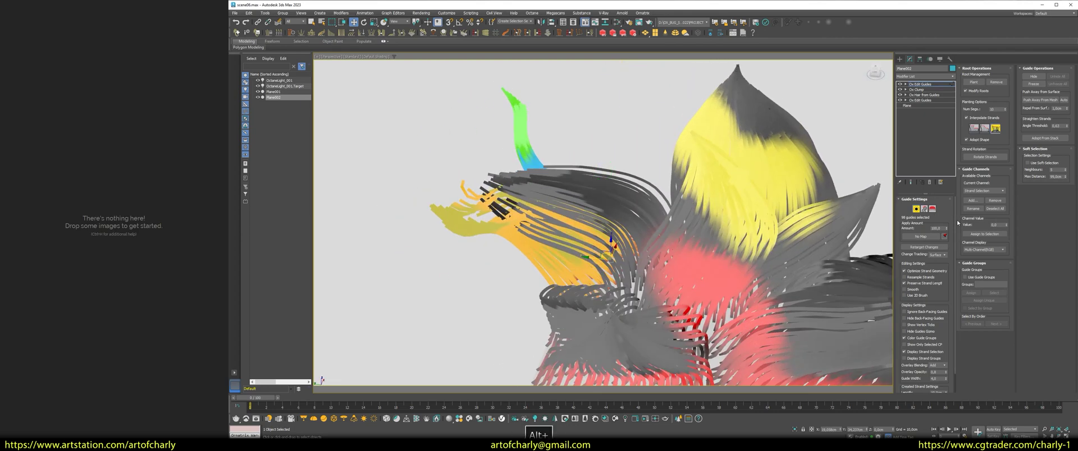
Hide the orange guides and orbit so the grey petal faces forward.
click(1032, 80)
mouse_move(558, 222)
alt+middle_down()
mouse_move(568, 211)
mouse_move(919, 199)
alt+middle_up()
alt+middle_drag(521, 220, 523, 208)
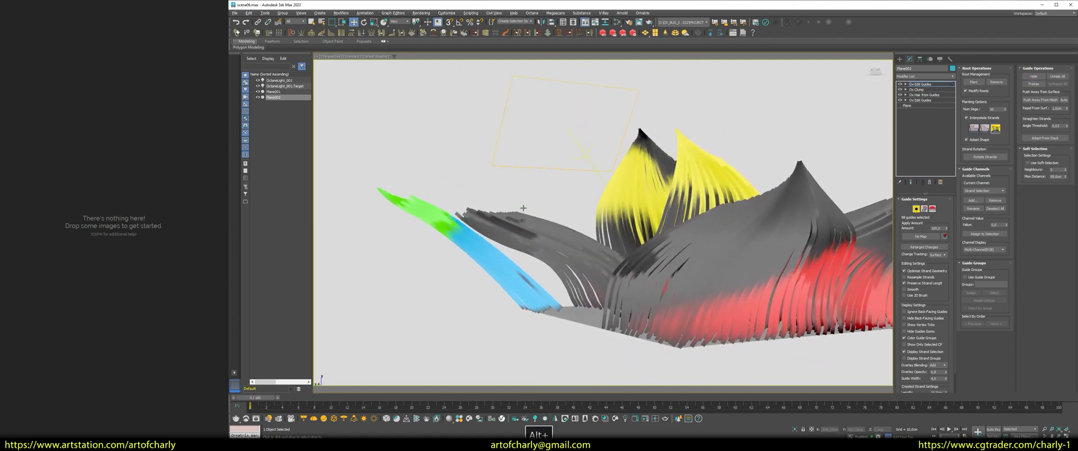
alt+middle_drag(553, 256, 1017, 180)
alt+middle_drag(561, 252, 897, 215)
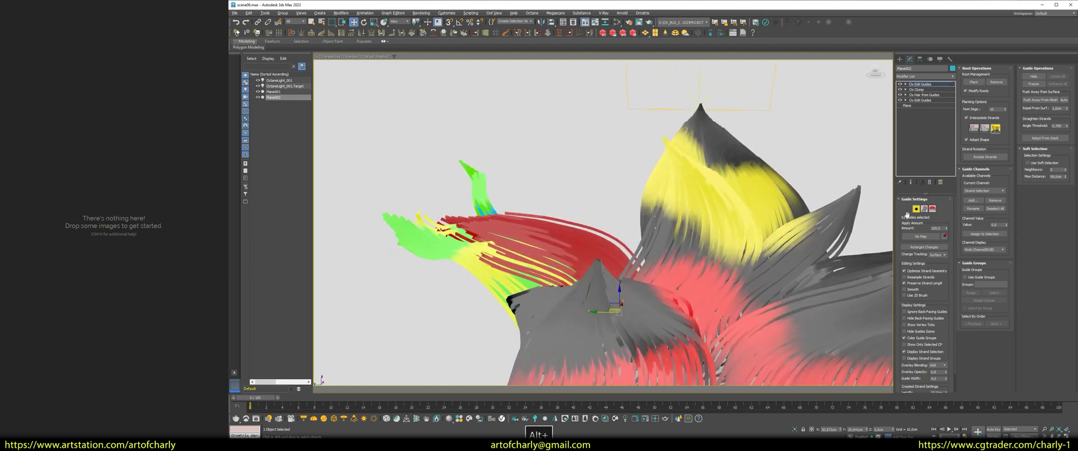
click(932, 209)
Paint the left petal magenta.
ctrl+alt+middle_drag(814, 214, 854, 247)
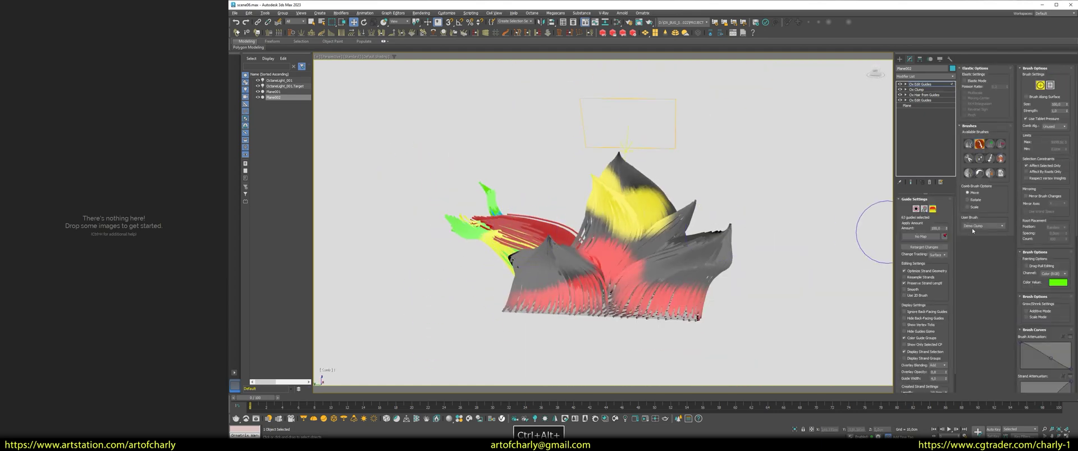
mouse_move(494, 225)
ctrl+alt+middle_down()
mouse_move(489, 202)
mouse_move(609, 176)
mouse_move(668, 163)
mouse_move(765, 169)
ctrl+alt+middle_up()
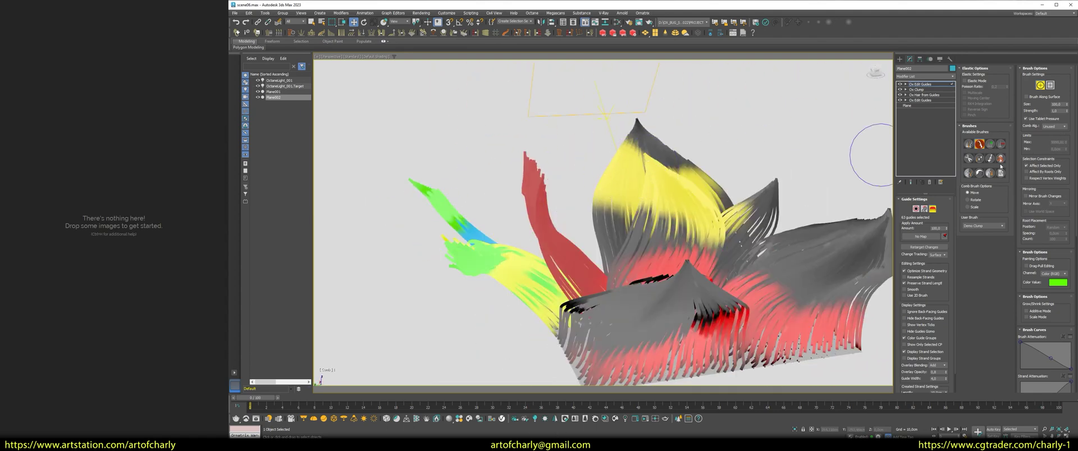
click(1068, 283)
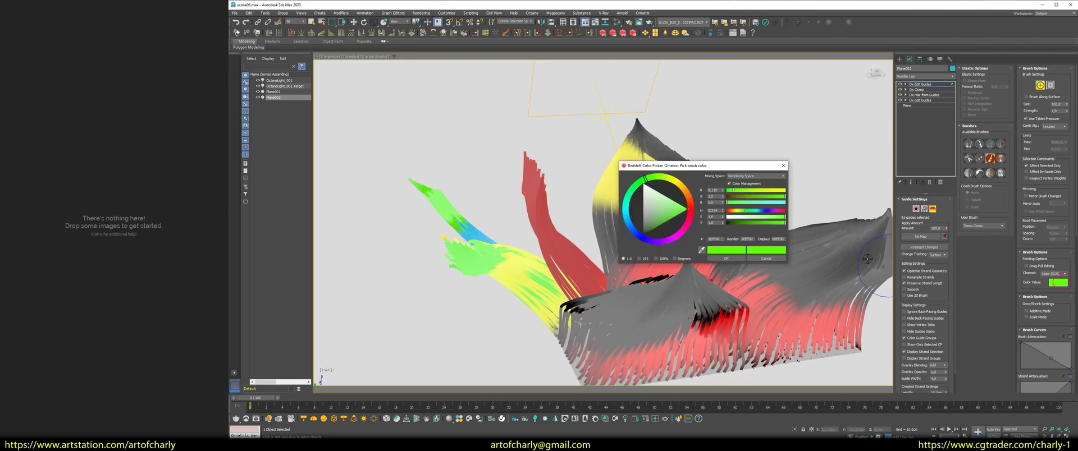
mouse_move(689, 220)
mouse_down()
mouse_move(681, 231)
mouse_move(679, 219)
mouse_up()
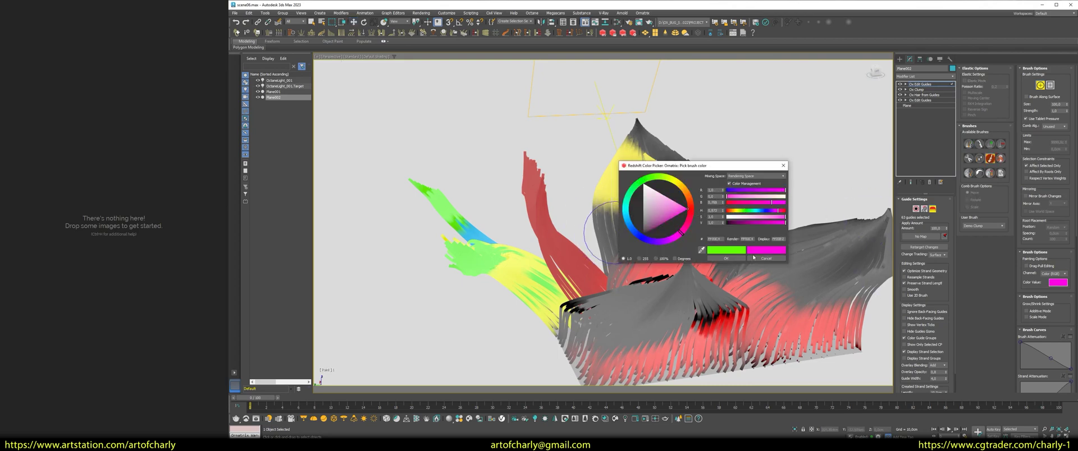
click(726, 258)
mouse_move(726, 258)
alt+middle_down()
mouse_move(595, 181)
mouse_move(646, 211)
alt+middle_up()
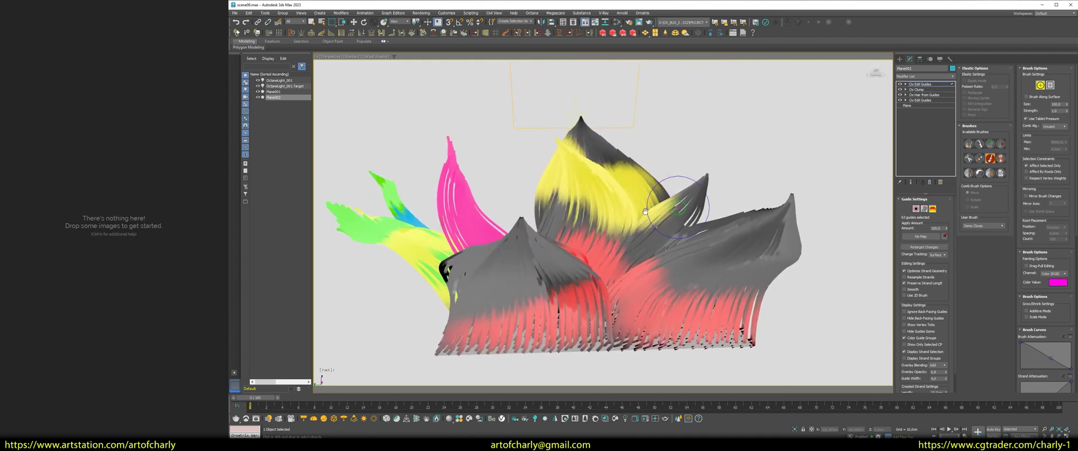
Turn off Affect Selected Only and paint the right petal blue.
click(1055, 283)
mouse_move(685, 236)
mouse_down()
mouse_move(666, 177)
mouse_move(681, 206)
mouse_up()
drag(627, 222, 630, 230)
click(726, 259)
click(1027, 166)
drag(702, 236, 775, 264)
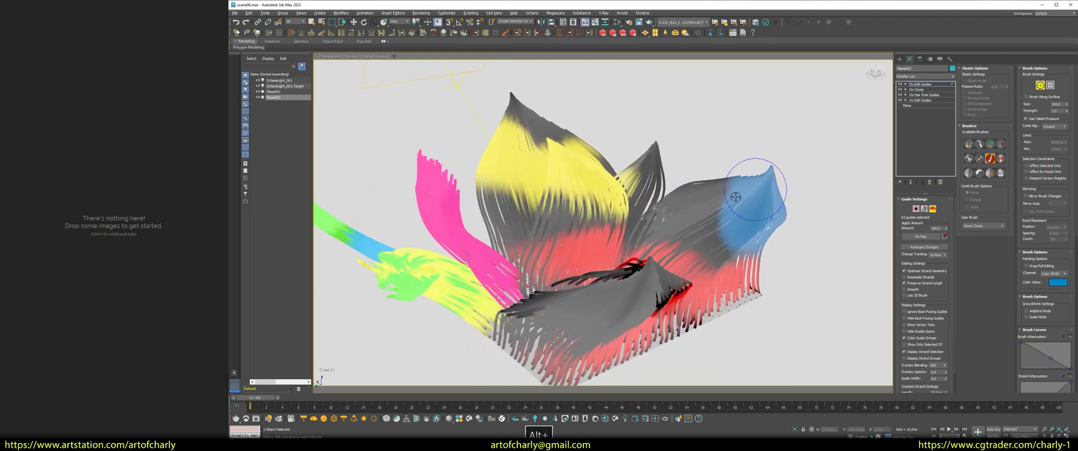
alt+middle_drag(646, 214, 618, 225)
Paint the grey petals and the top of the yellow petal green.
click(1058, 283)
mouse_move(651, 230)
mouse_down()
mouse_move(676, 181)
mouse_move(637, 191)
mouse_up()
click(726, 258)
alt+middle_drag(645, 213, 590, 225)
drag(657, 213, 707, 191)
alt+middle_drag(618, 224, 562, 224)
drag(561, 224, 550, 129)
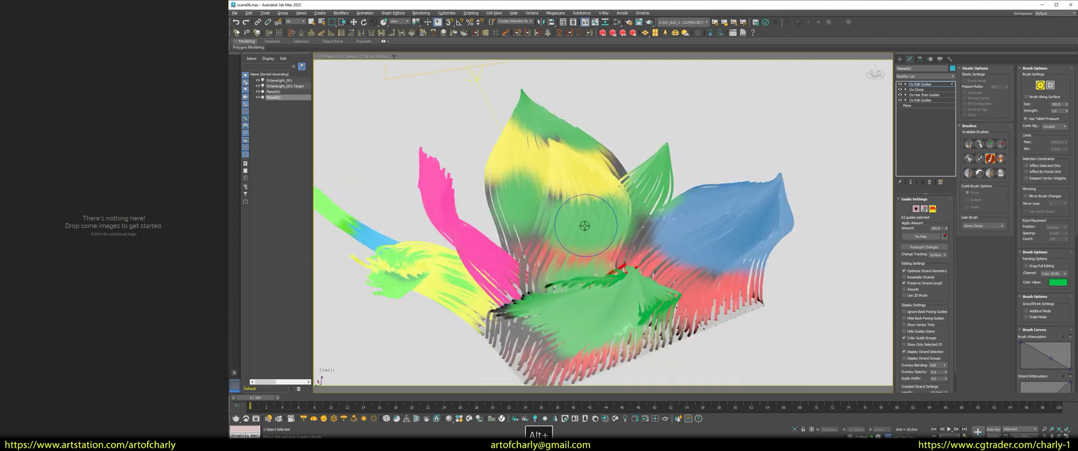
alt+middle_drag(584, 219, 876, 185)
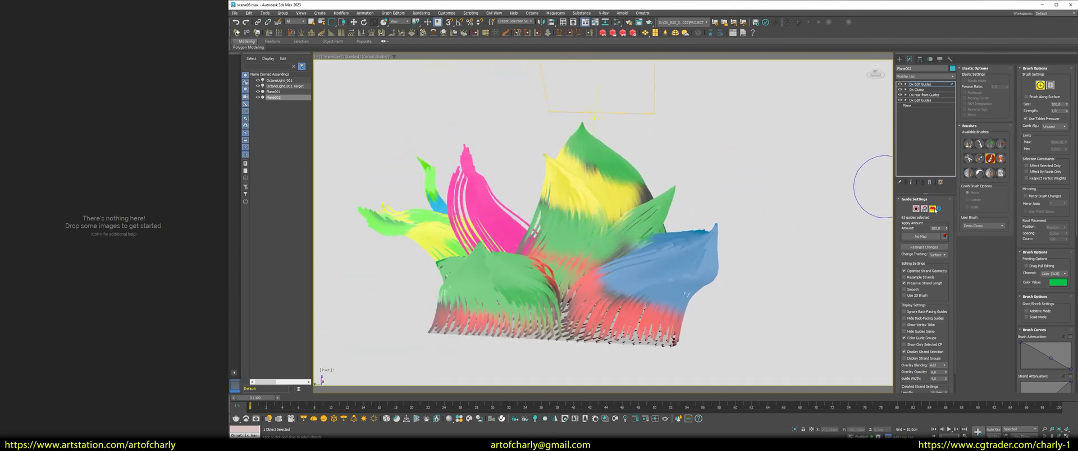
Assign the hair material node to the painted fur in the Slate Material Editor.
click(934, 211)
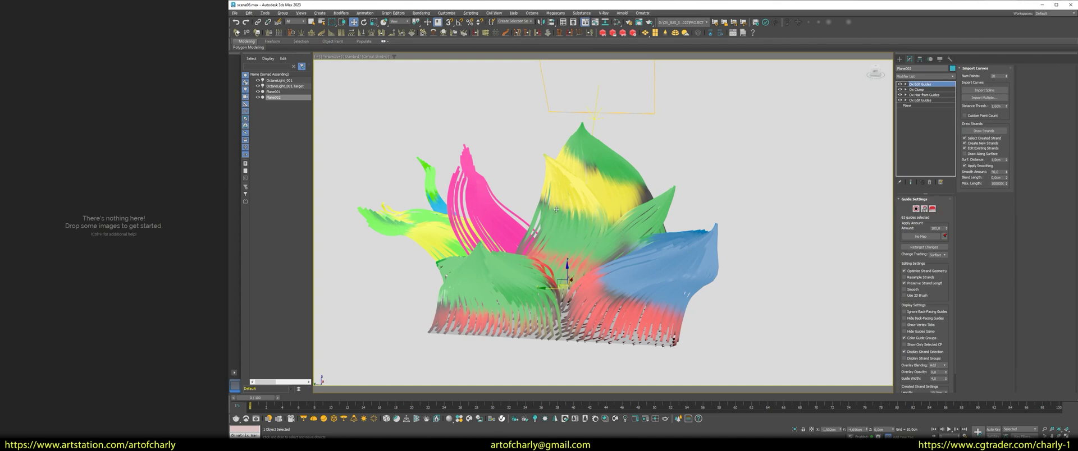
mouse_move(574, 215)
alt+middle_down()
mouse_move(590, 216)
mouse_move(576, 210)
mouse_move(595, 158)
mouse_move(641, 189)
mouse_move(582, 250)
mouse_move(886, 128)
alt+middle_up()
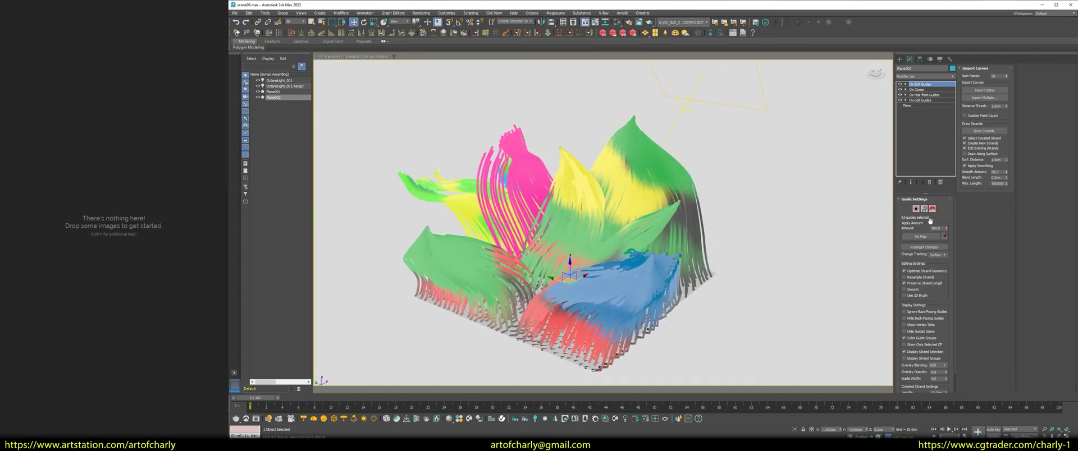
ctrl+alt+middle_drag(579, 199, 600, 183)
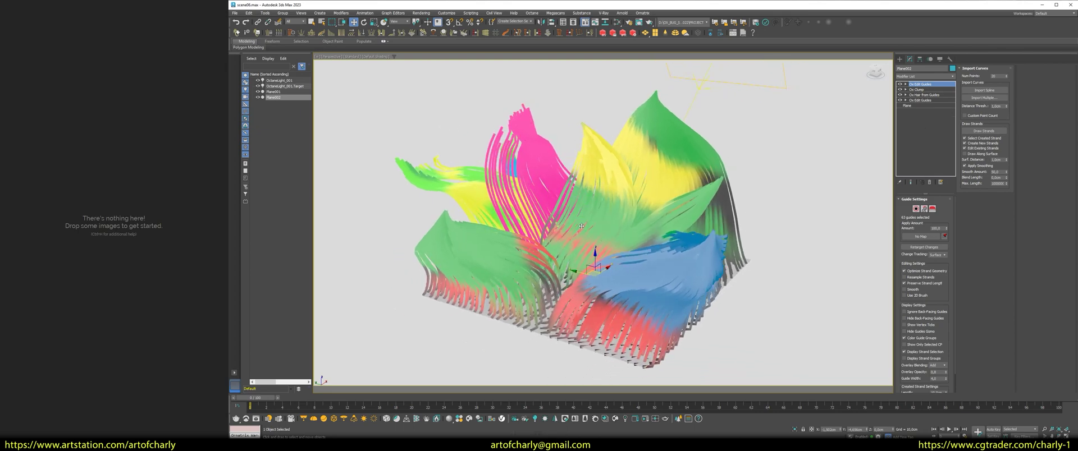
key(m)
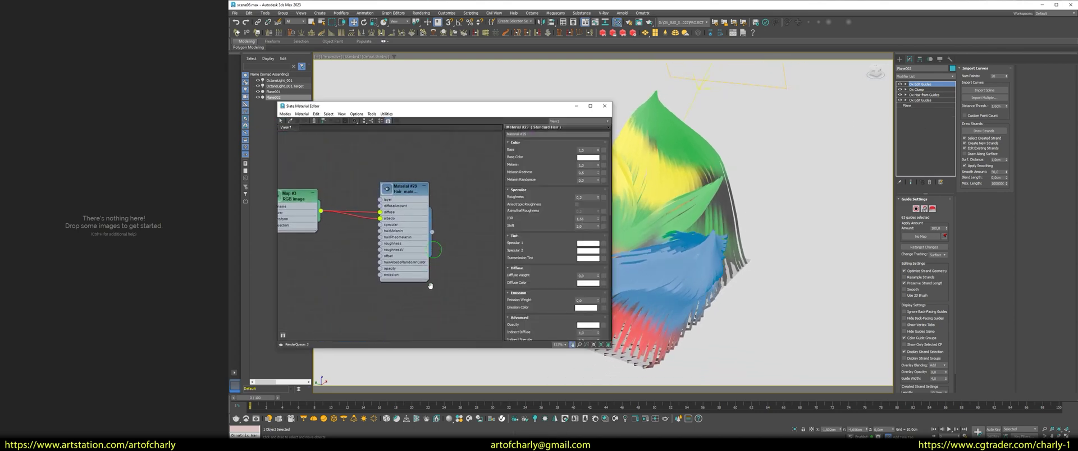
right_click(398, 187)
click(421, 197)
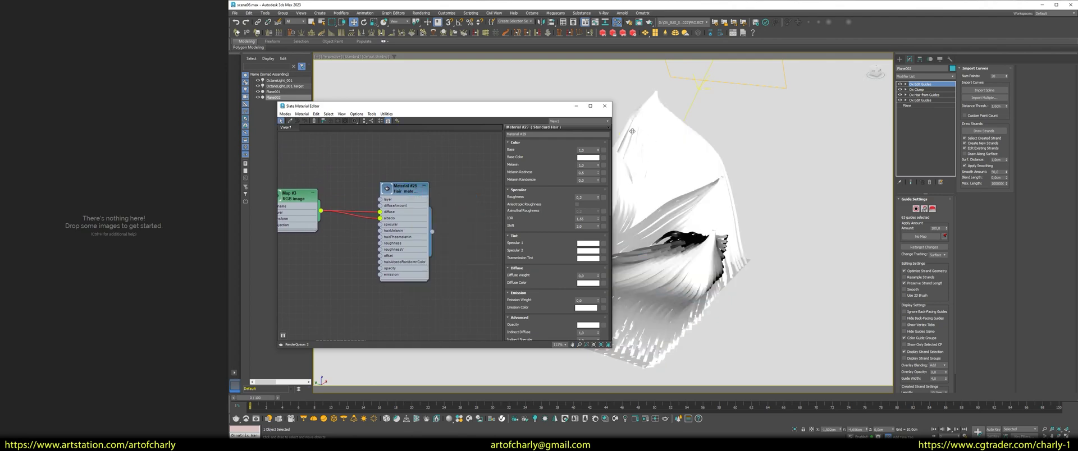
click(605, 106)
alt+middle_drag(612, 146, 653, 189)
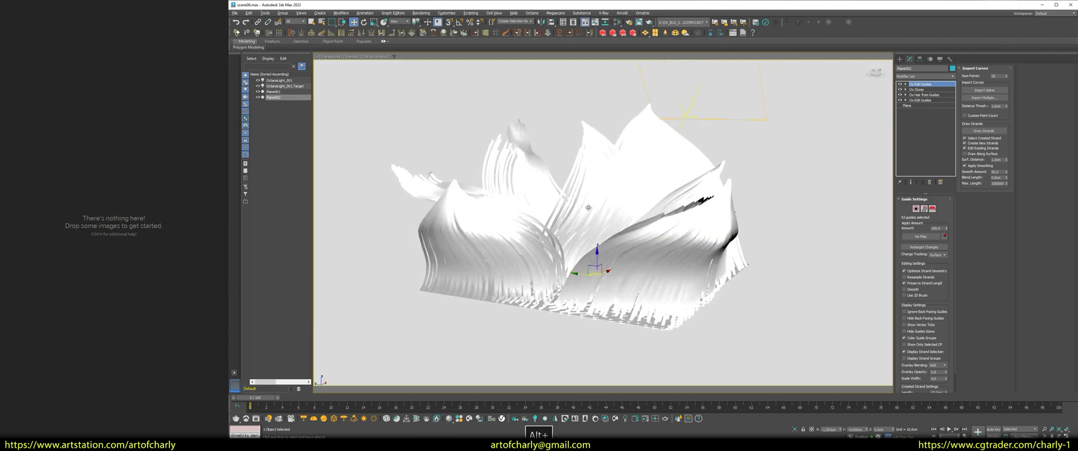
alt+middle_drag(587, 201, 587, 199)
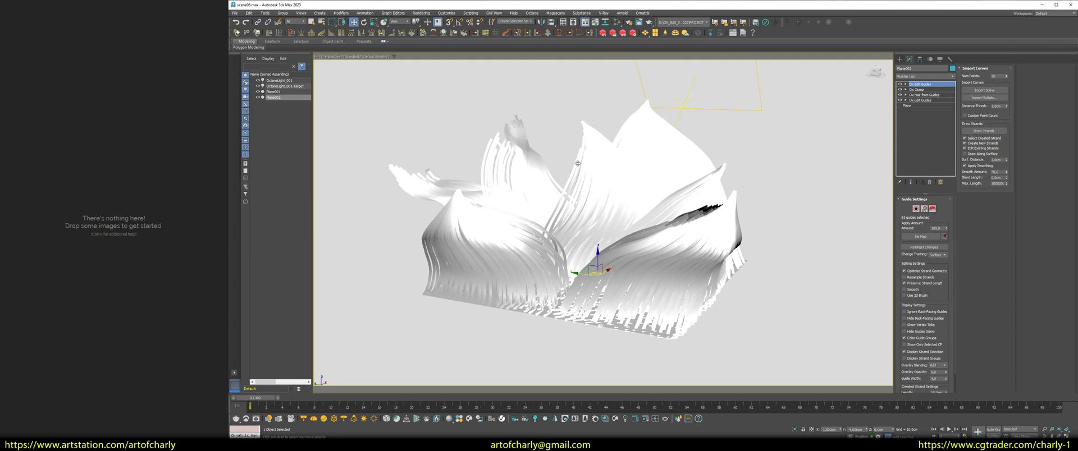
Set the renderer to OctaneRender 2022.1 in Render Setup.
click(420, 13)
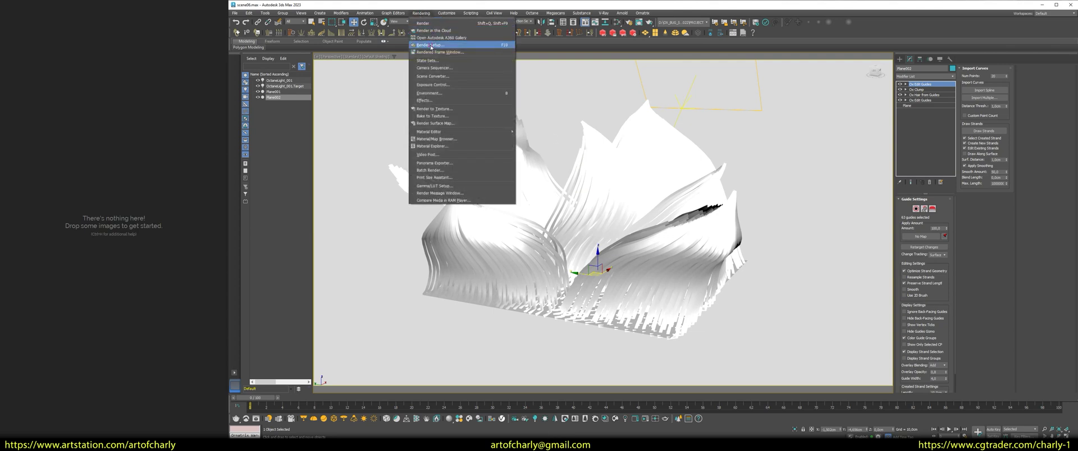
click(432, 44)
click(408, 105)
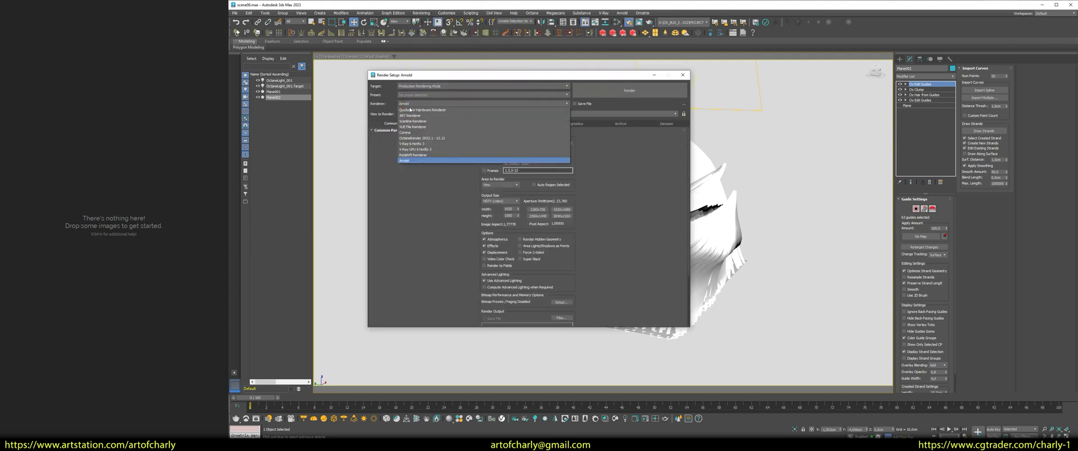
click(423, 139)
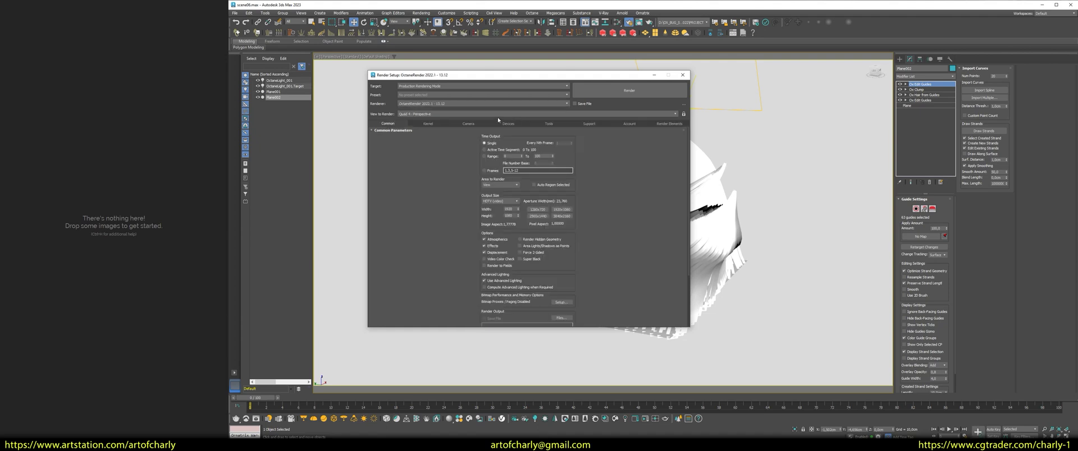
click(683, 74)
Preview the grey fur in the Octane live render viewport.
alt+middle_drag(618, 224, 702, 213)
right_click(721, 191)
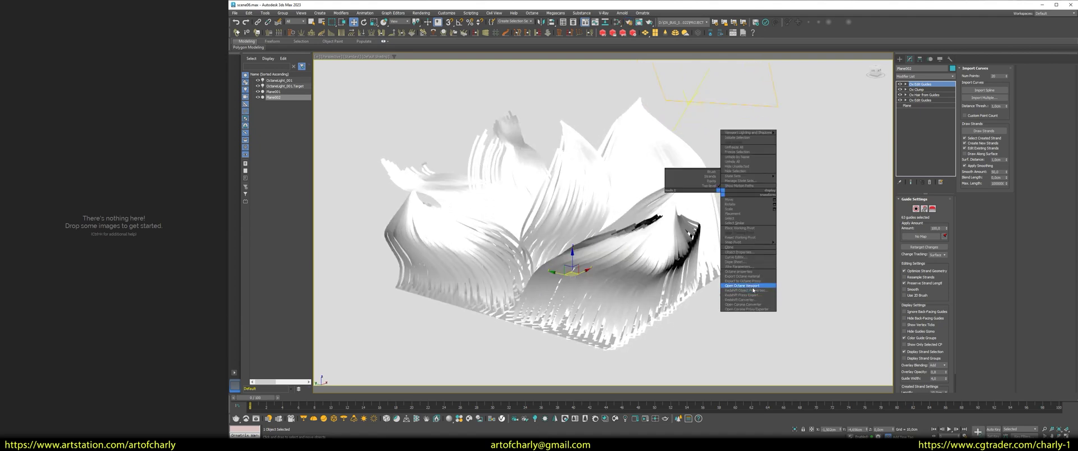
click(753, 287)
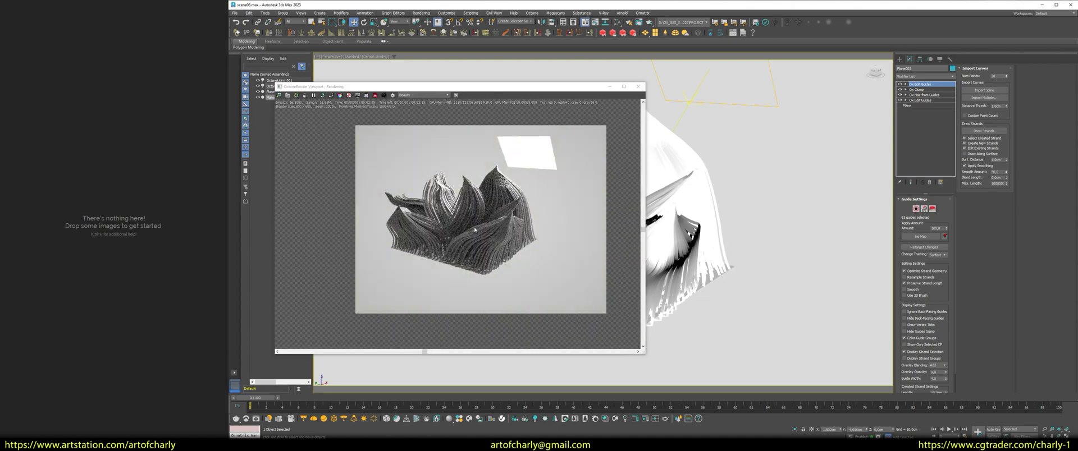
click(636, 91)
alt+middle_drag(575, 178, 595, 187)
Add an Octane Color vertex attribute map node in the Slate editor.
key(m)
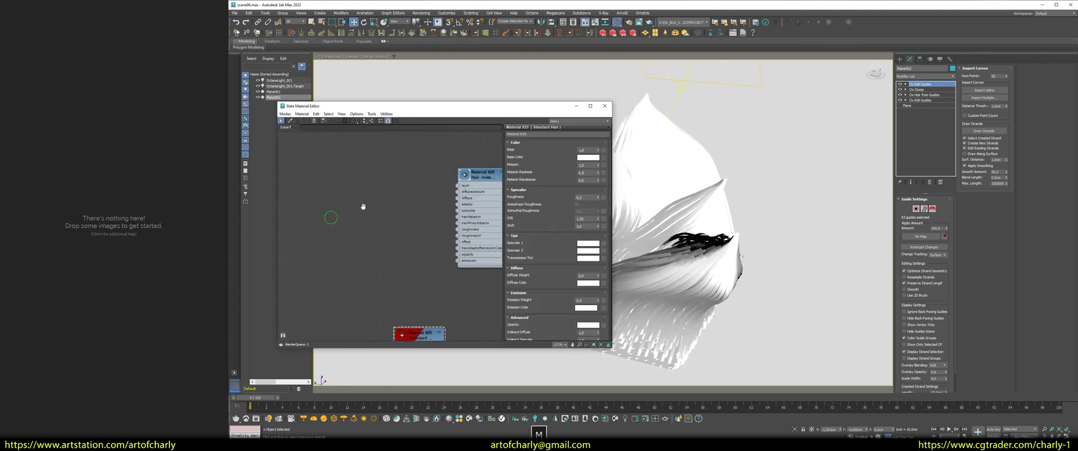
right_click(355, 197)
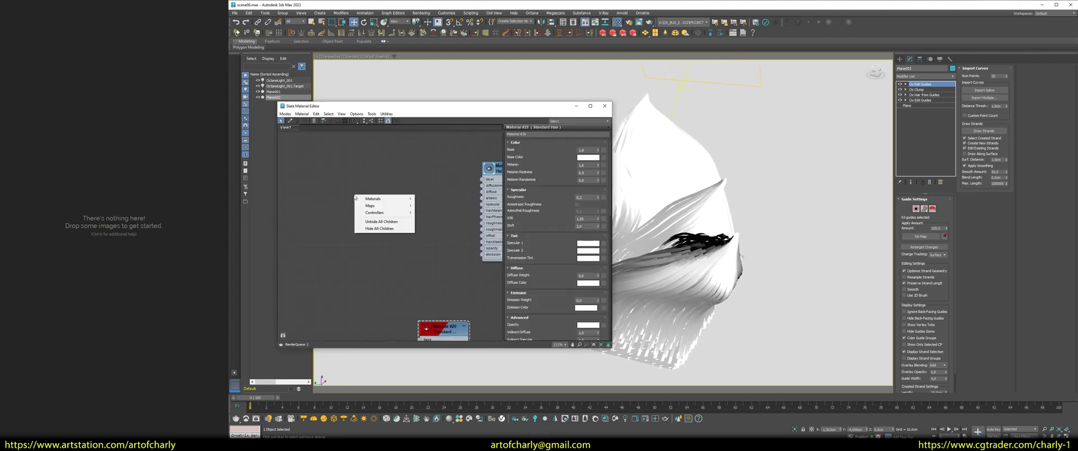
key(ctrl+4)
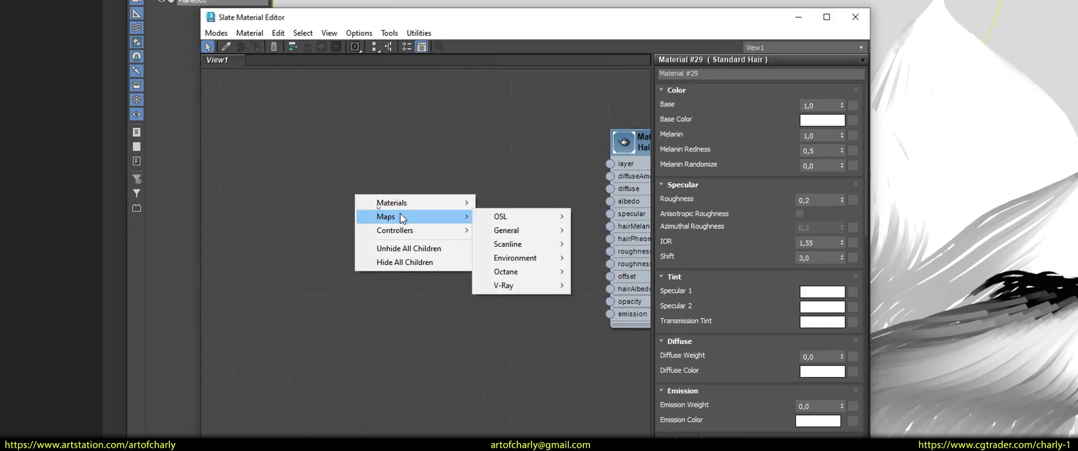
mouse_move(599, 218)
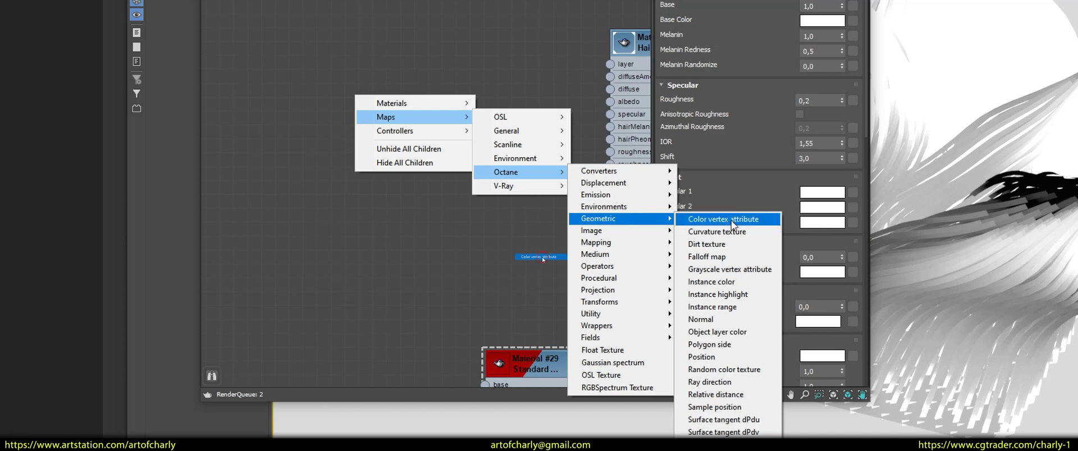
click(730, 221)
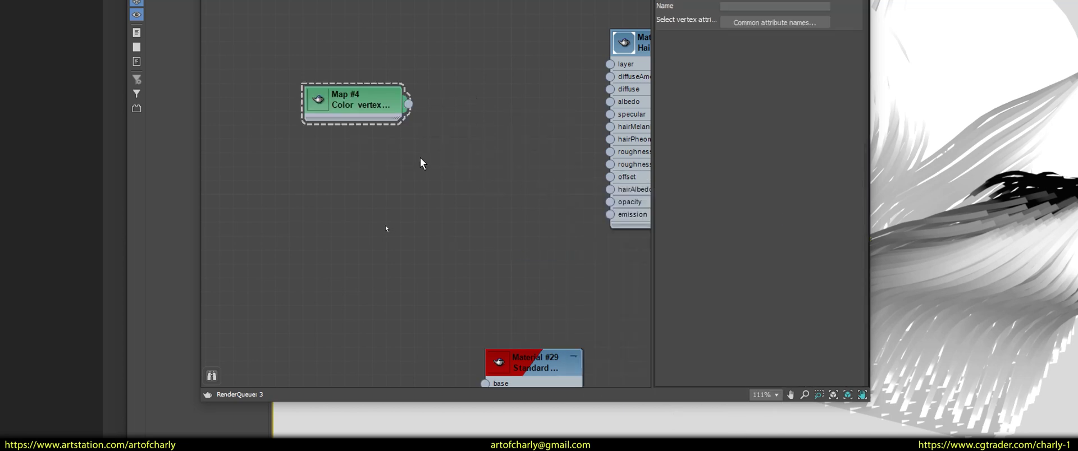
Wire the map into the hair material's albedo and diffuse, reading HairColor1.
middle_drag(417, 162, 331, 217)
drag(322, 158, 531, 159)
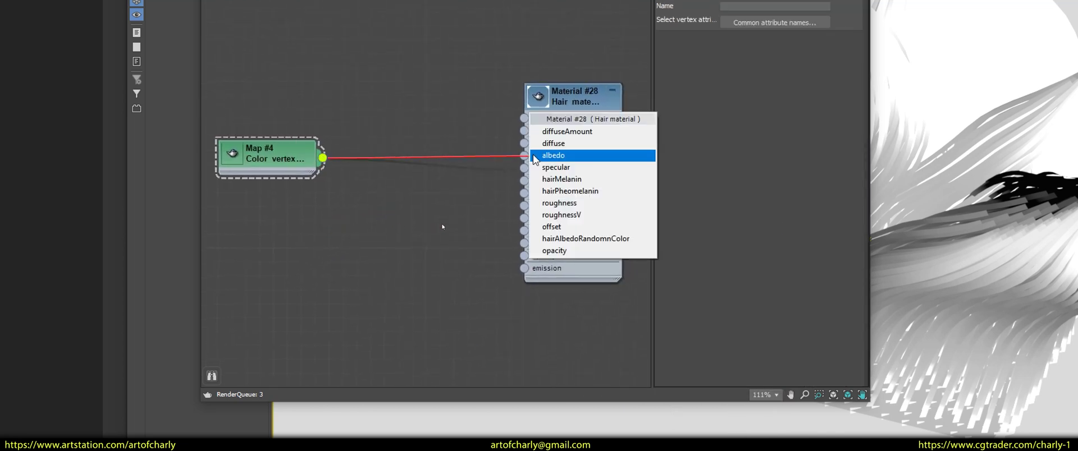
click(542, 156)
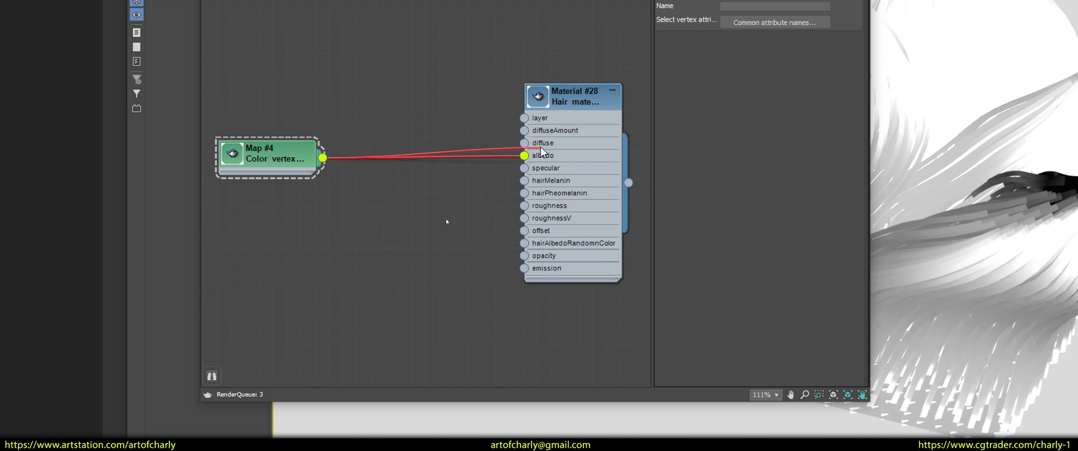
drag(543, 150, 528, 144)
middle_drag(450, 202, 461, 262)
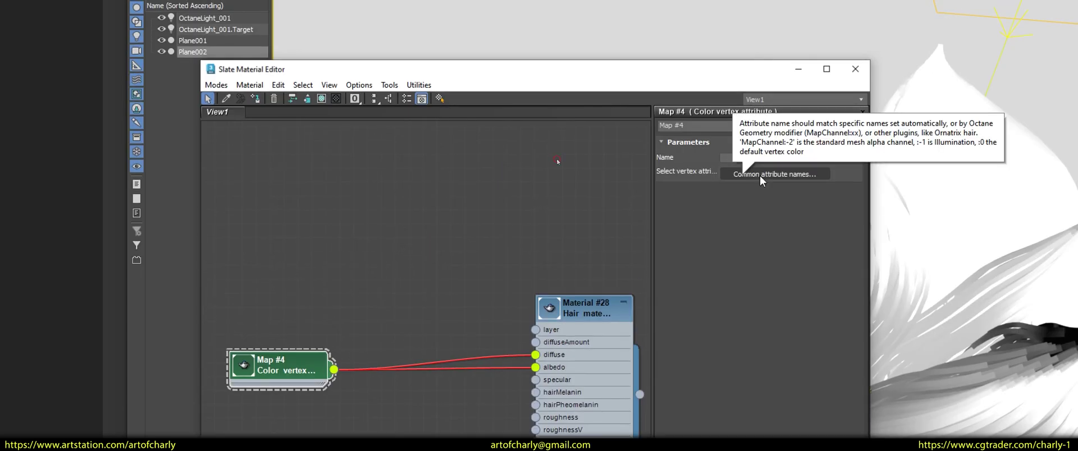
click(767, 174)
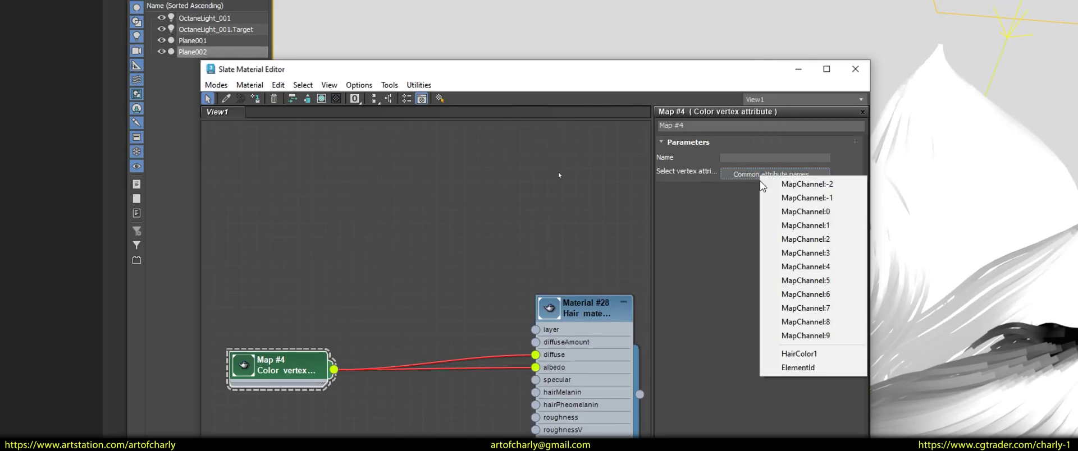
click(807, 354)
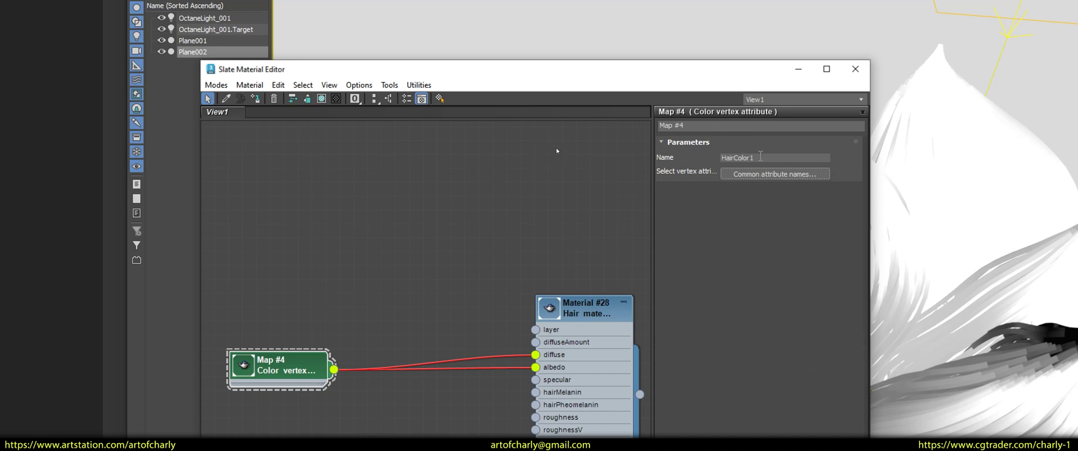
Inspect the multicoloured fur in the Octane render, then delete Plane002.
key(m)
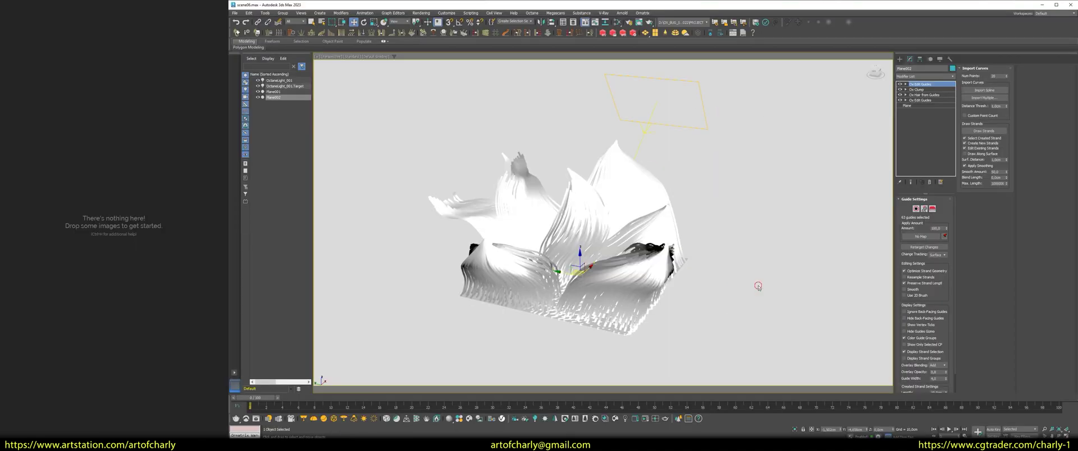
mouse_move(642, 231)
alt+middle_down()
mouse_move(752, 207)
mouse_move(759, 218)
mouse_move(747, 219)
alt+middle_up()
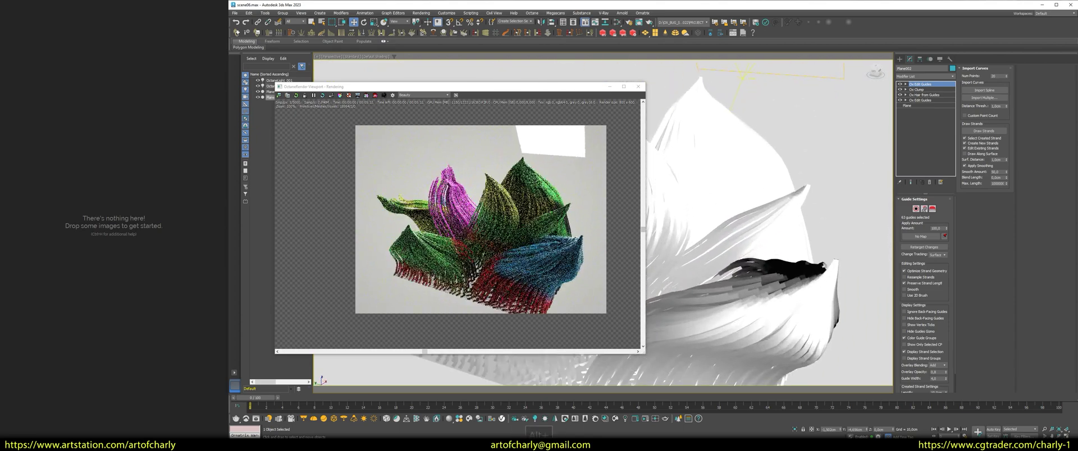
alt+middle_drag(747, 219, 736, 224)
click(639, 88)
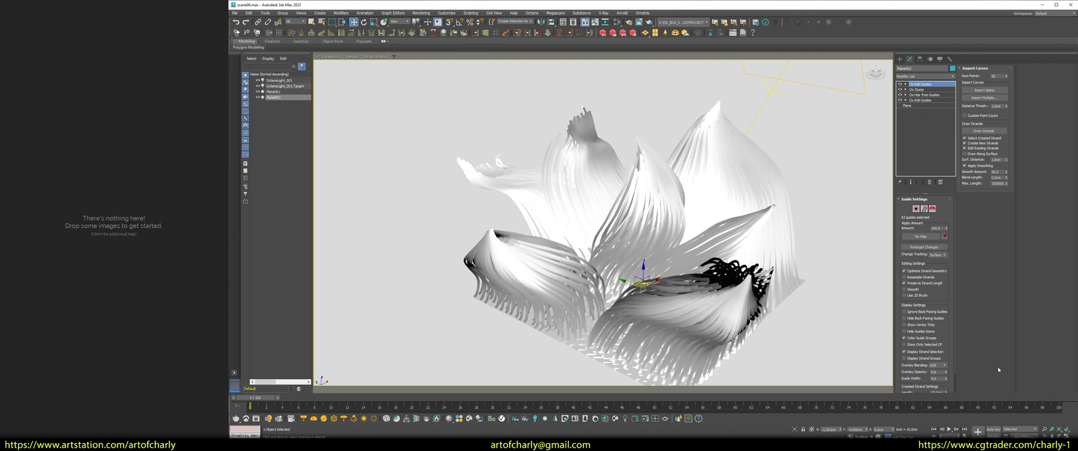
key(Delete)
Set the Octane Kernel render width to 1920 and height to 1080.
mouse_move(531, 223)
alt+middle_down()
mouse_move(584, 206)
mouse_move(565, 207)
mouse_move(556, 168)
alt+middle_up()
click(422, 12)
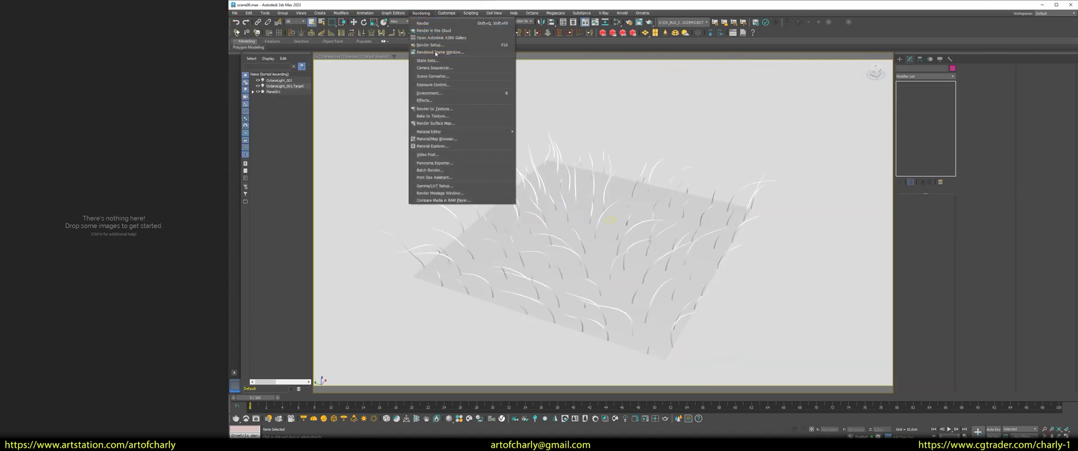
click(437, 45)
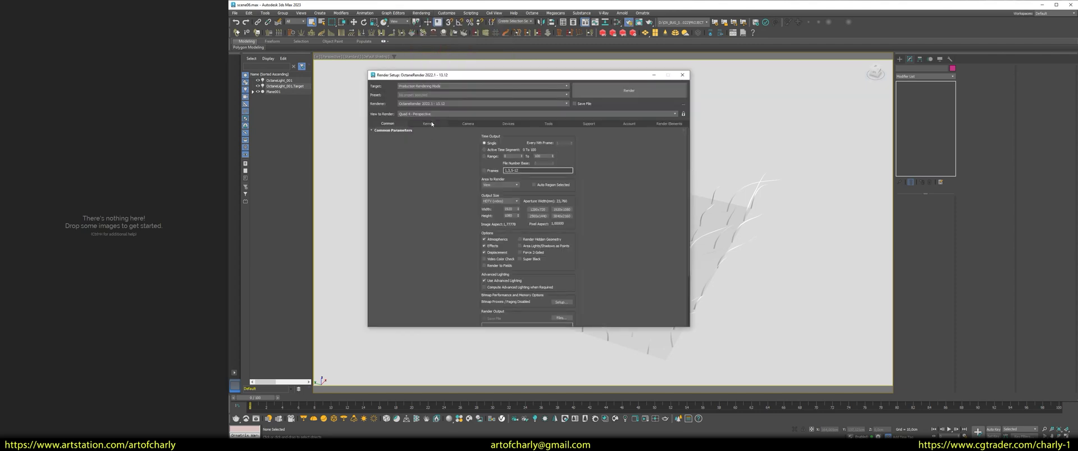
click(429, 124)
double_click(509, 177)
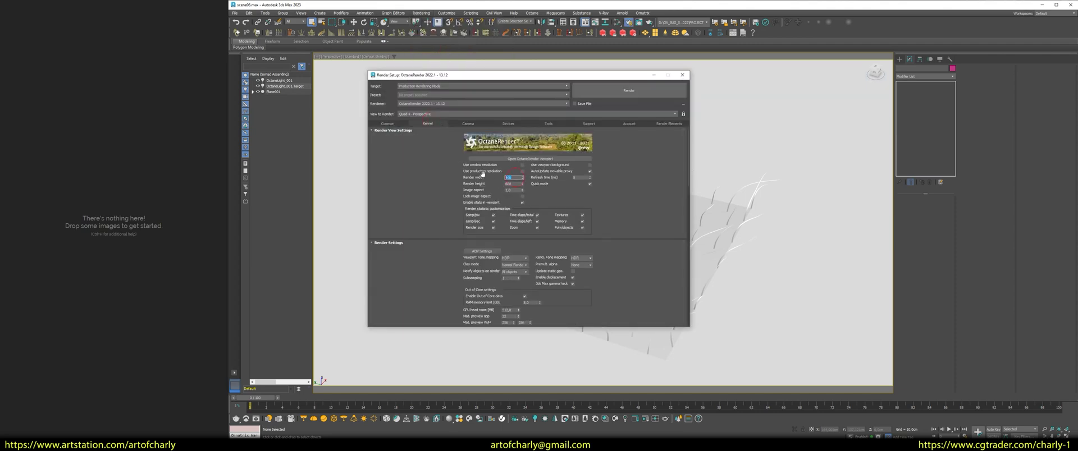
text(1920)
key(Tab)
text(1080)
key(Return)
Switch the Octane kernel to Path Tracing with 300 max samples.
scroll(437, 183, down, 5)
scroll(438, 183, down, 5)
scroll(438, 183, down, 5)
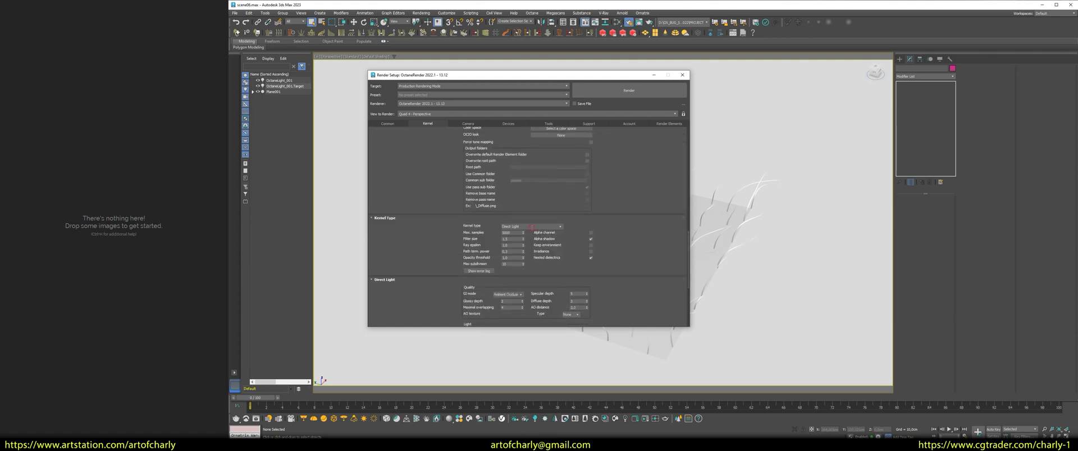
click(560, 226)
click(551, 238)
double_click(515, 232)
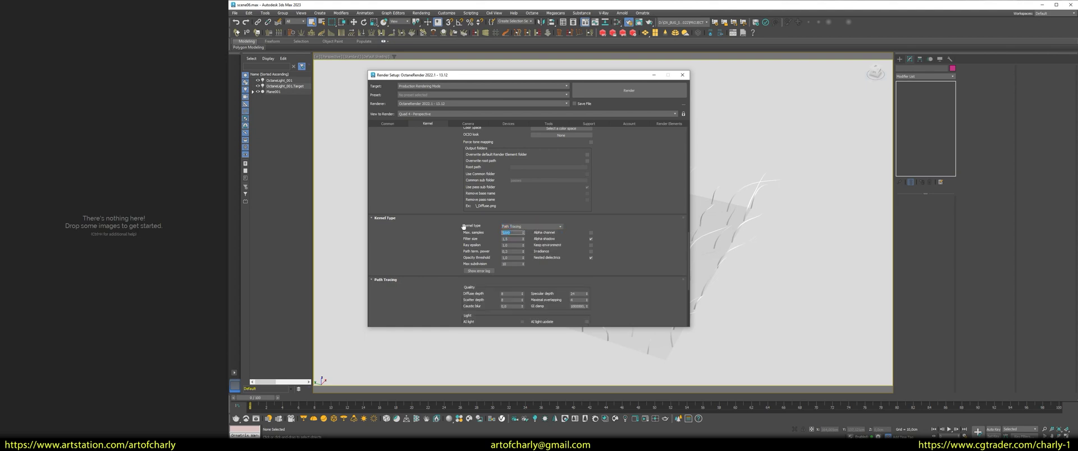
text(1000)
key(BackSpace)
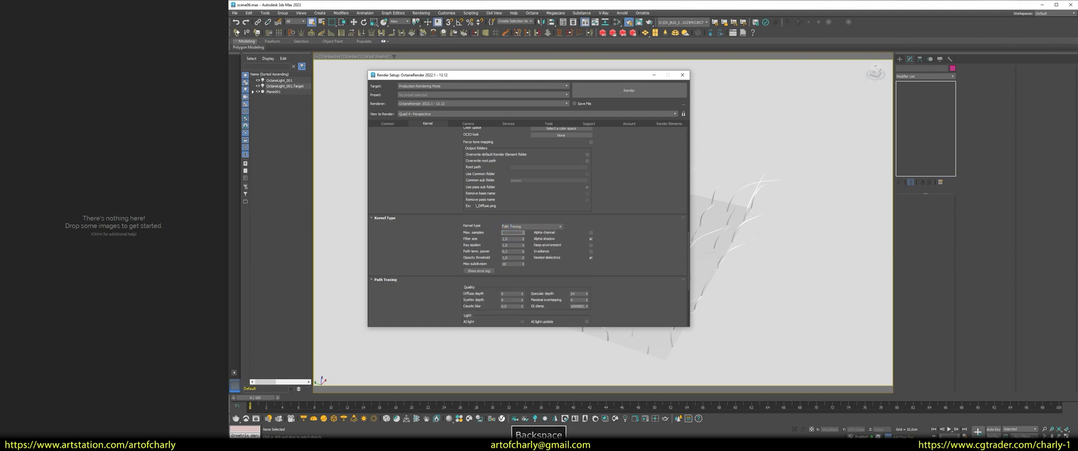
text(300)
key(Return)
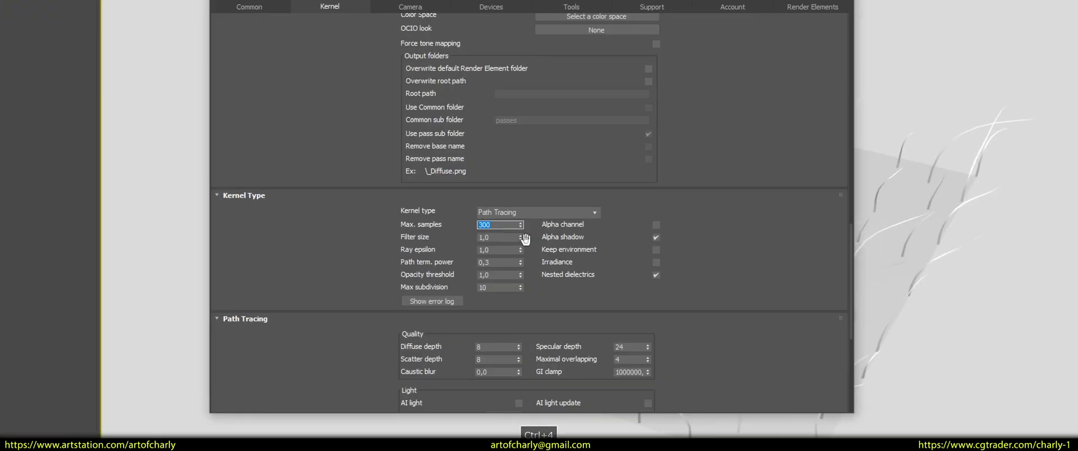
Enable AI light and AI light update, and set the coherent ratio to 0.6.
scroll(516, 247, down, 5)
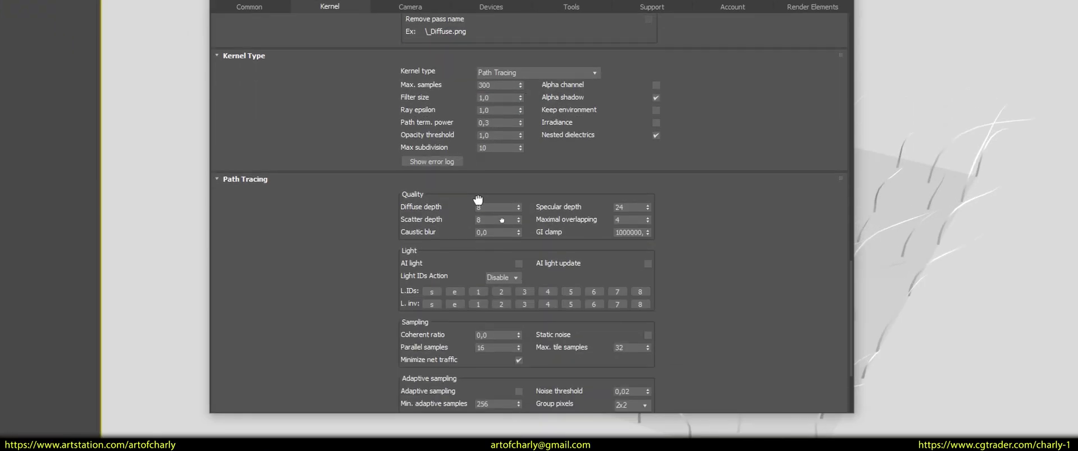
click(519, 263)
click(647, 264)
scroll(444, 342, down, 2)
click(500, 278)
key(BackSpace)
text(6)
key(Return)
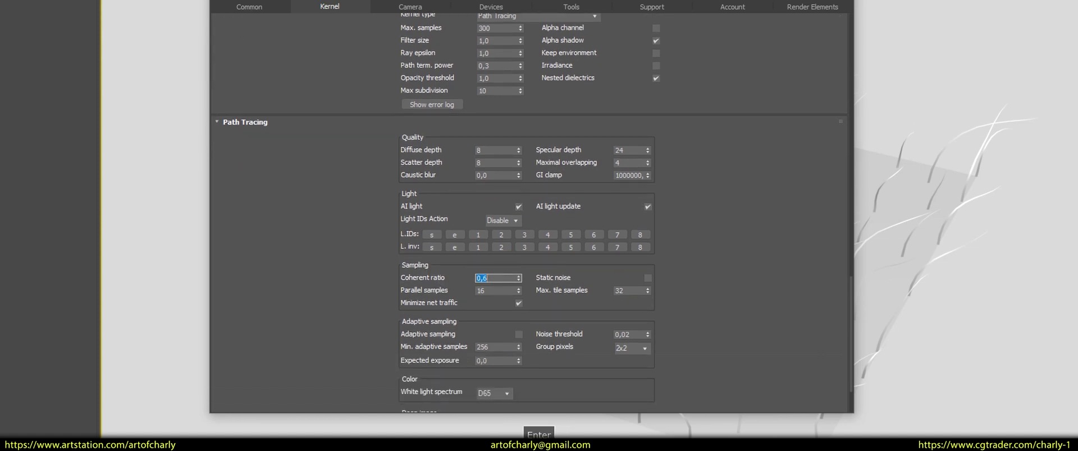
Set parallel samples to 32 and max tile samples to 64, and enable adaptive sampling.
key(Tab)
text(32)
key(Return)
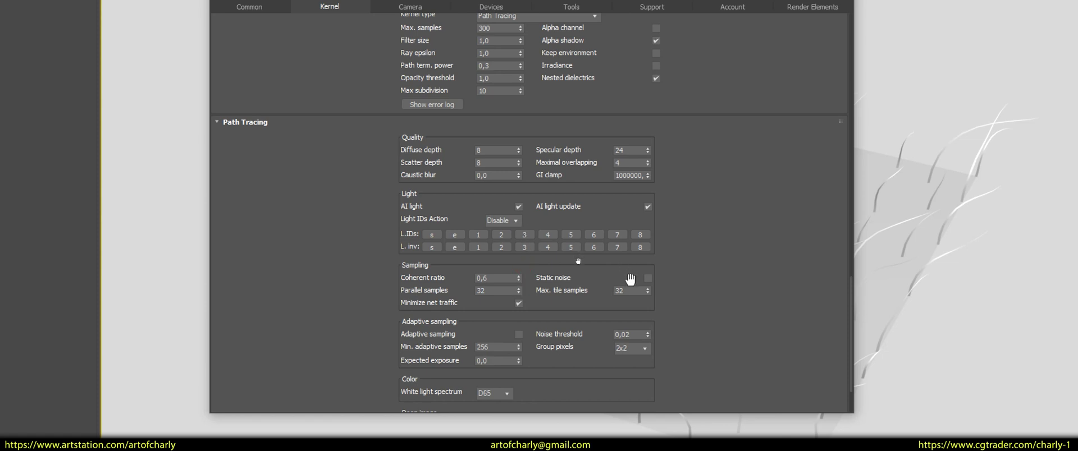
drag(648, 290, 651, 206)
scroll(541, 305, down, 2)
click(518, 287)
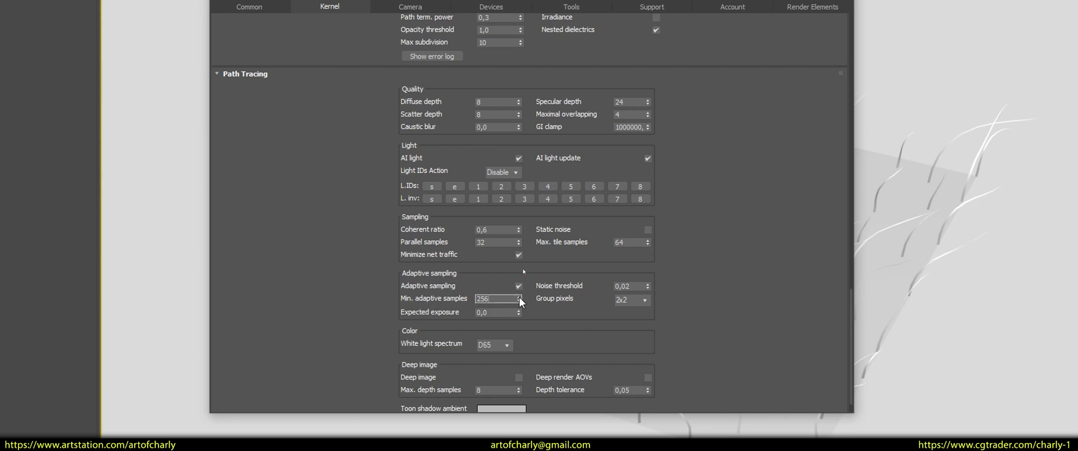
scroll(532, 274, down, 1)
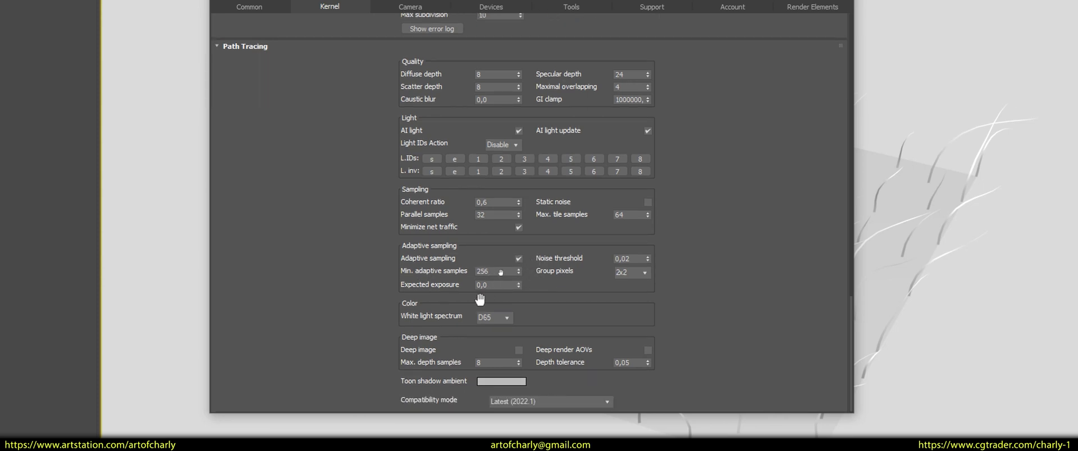
scroll(477, 305, down, 10)
key(ctrl+4)
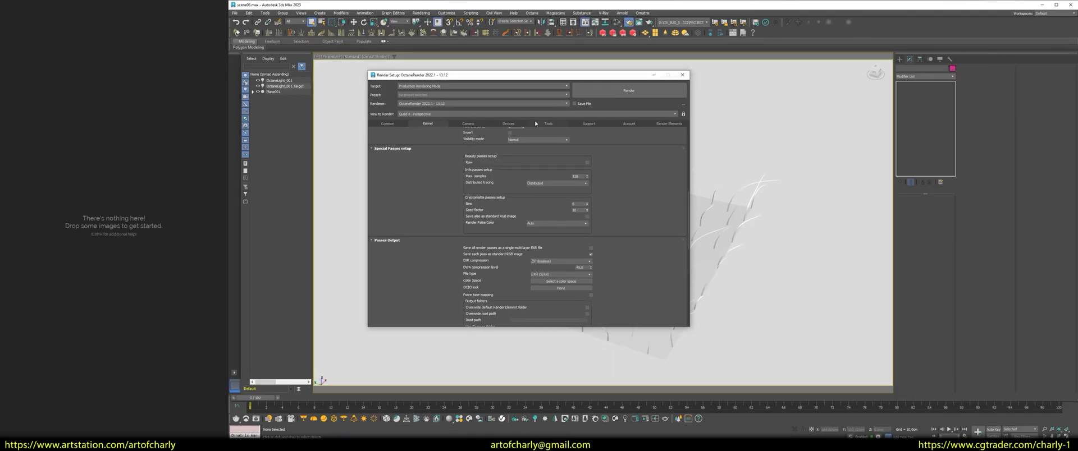
click(547, 123)
click(508, 123)
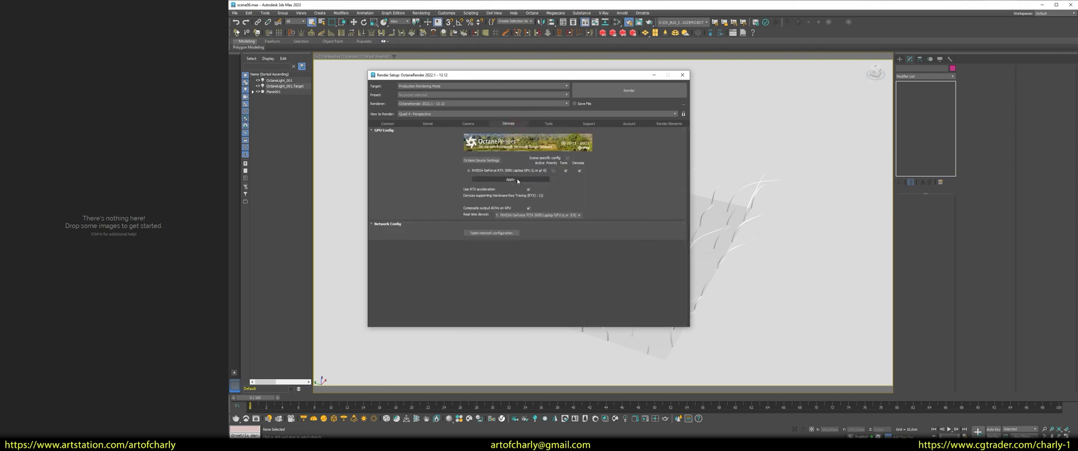
click(481, 160)
key(ctrl+4)
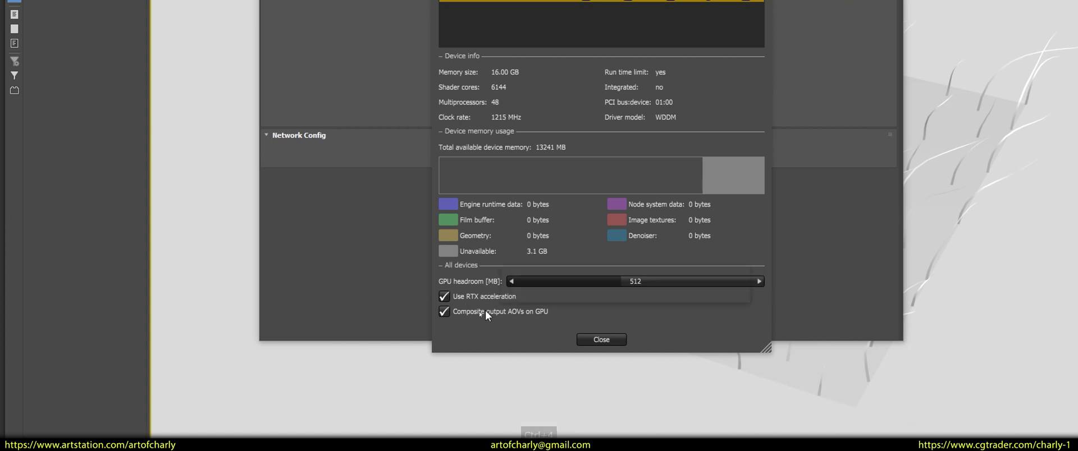
click(606, 339)
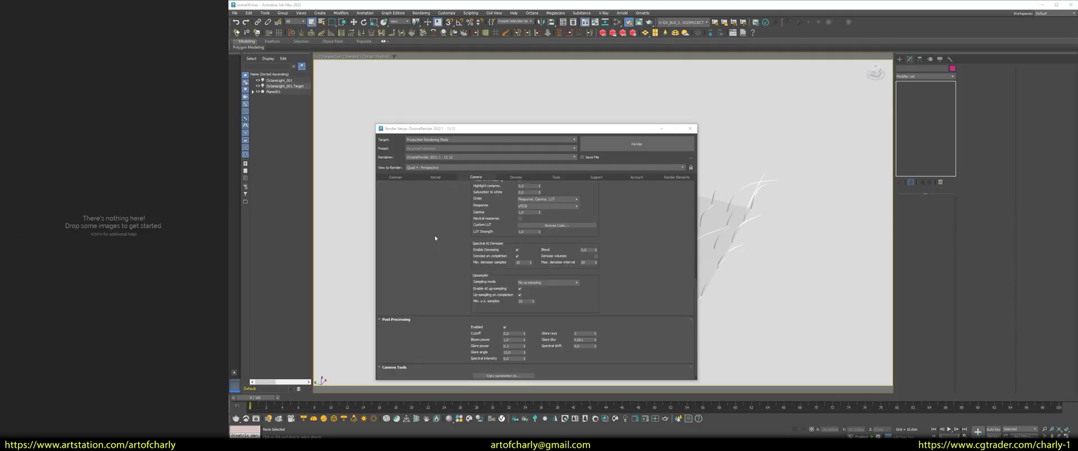
drag(439, 234, 469, 192)
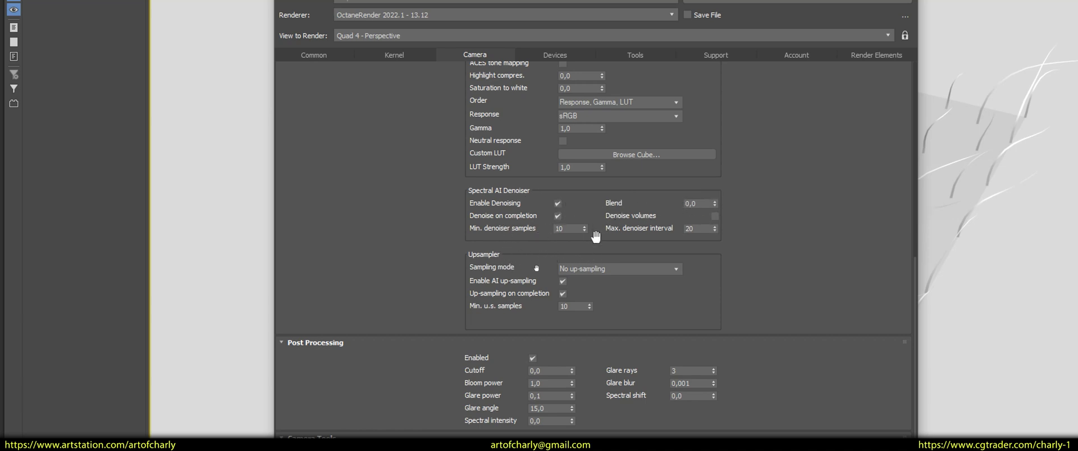
Close Render Setup to reveal the Octane viewport rendering the multicolour fur.
key(ctrl+4)
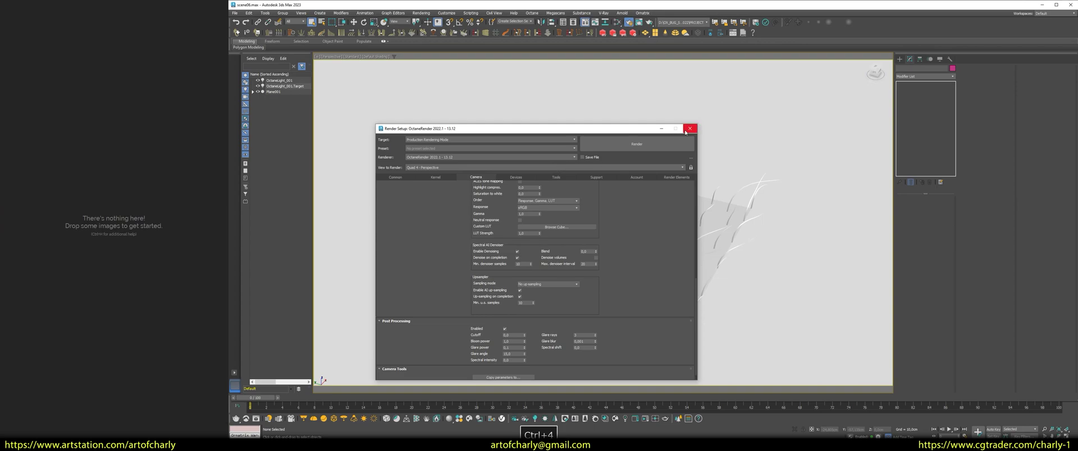
click(690, 129)
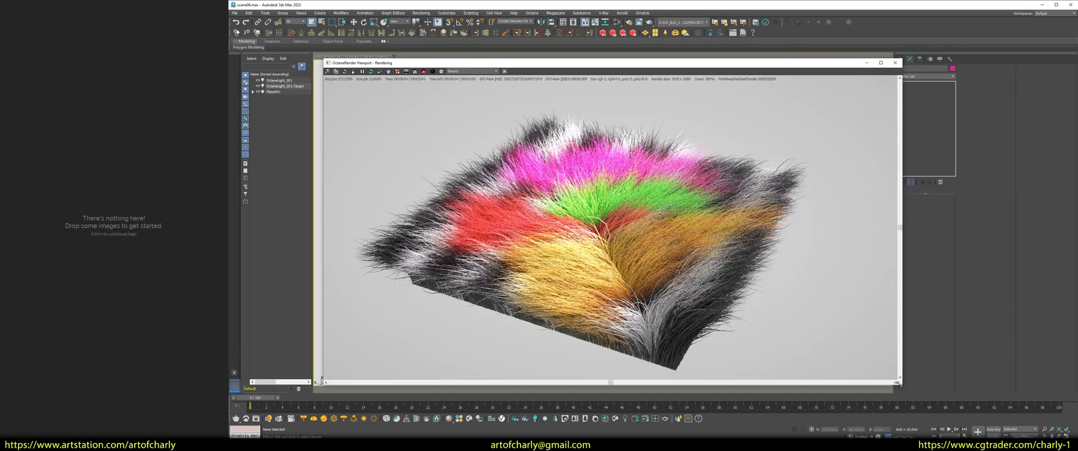
key(ctrl+4)
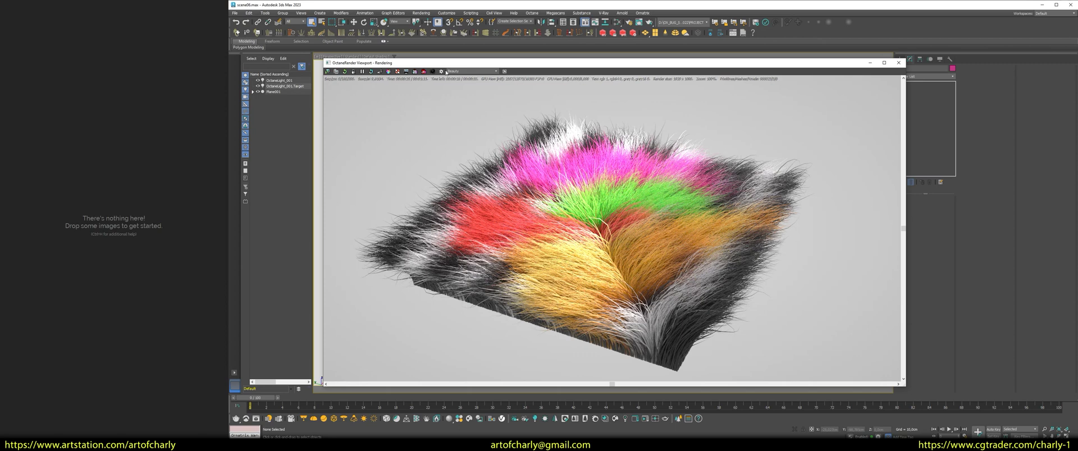
Enable the Noise beauty pass and restart the Octane viewport render.
click(504, 72)
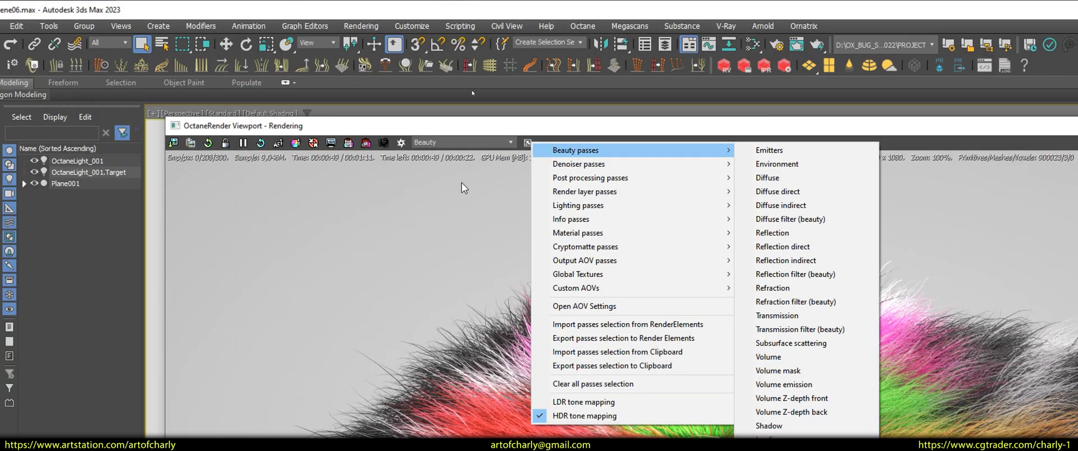
click(285, 95)
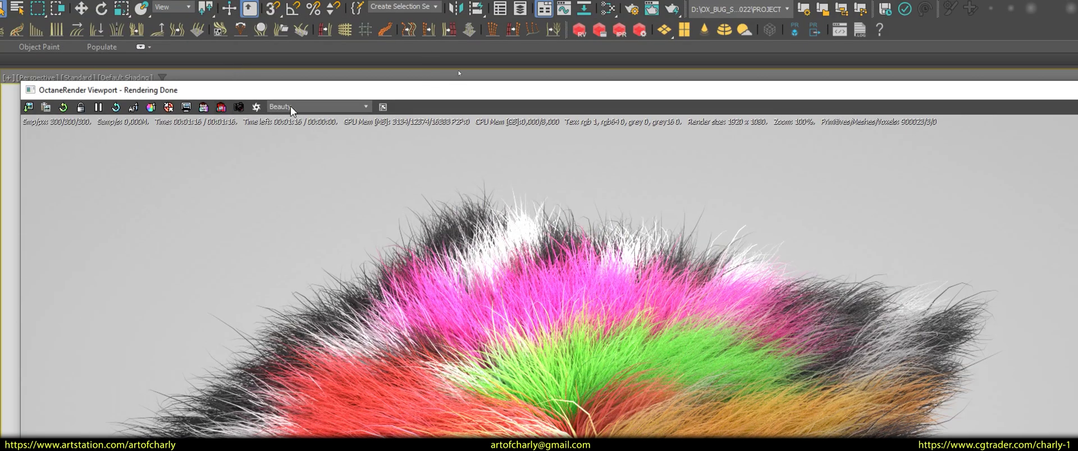
click(317, 106)
click(294, 126)
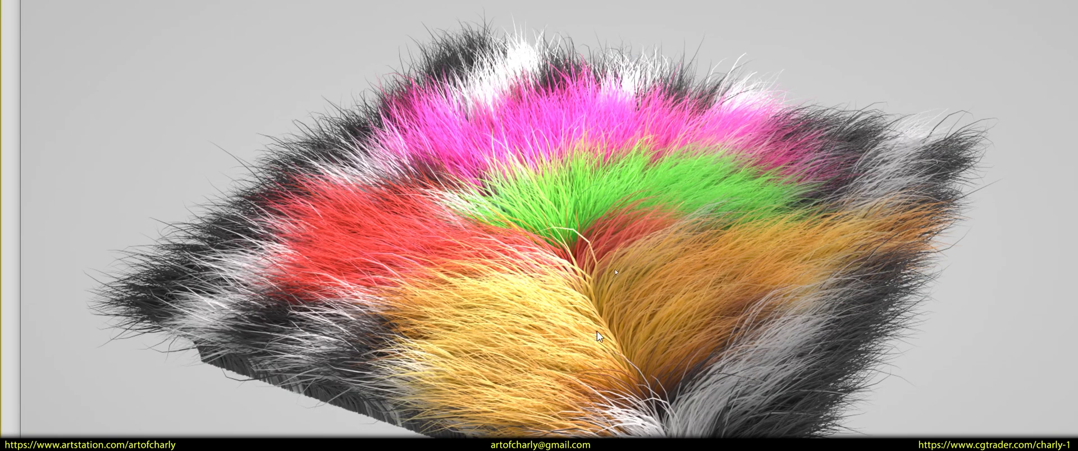
key(ctrl+4)
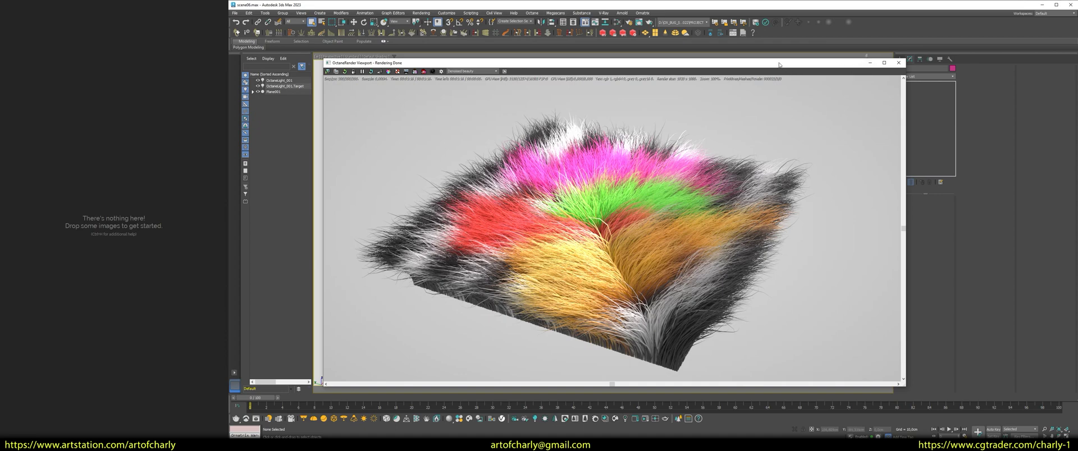
Bring the perspective view in close on the yellow, red and green fur.
mouse_move(779, 65)
mouse_down()
mouse_move(852, 263)
mouse_move(692, 237)
mouse_up()
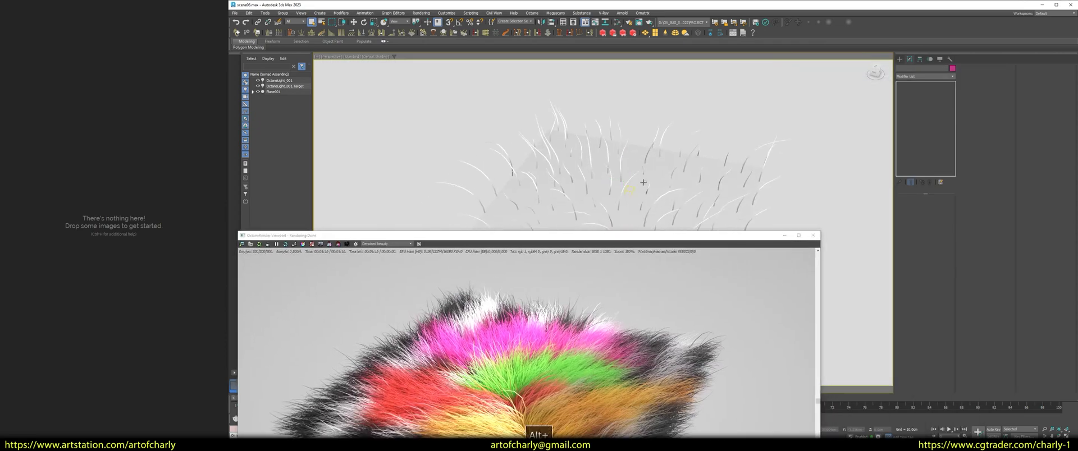
alt+middle_drag(643, 183, 628, 225)
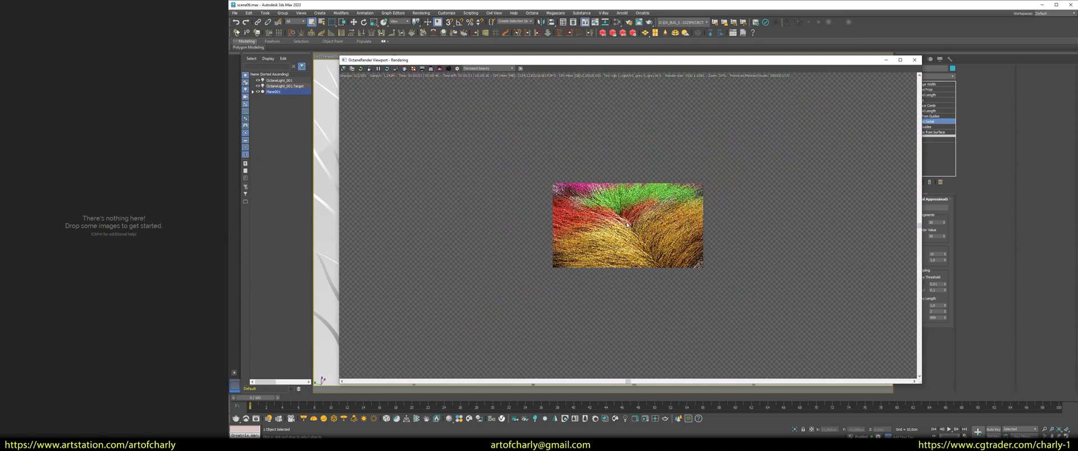
scroll(627, 225, up, 3)
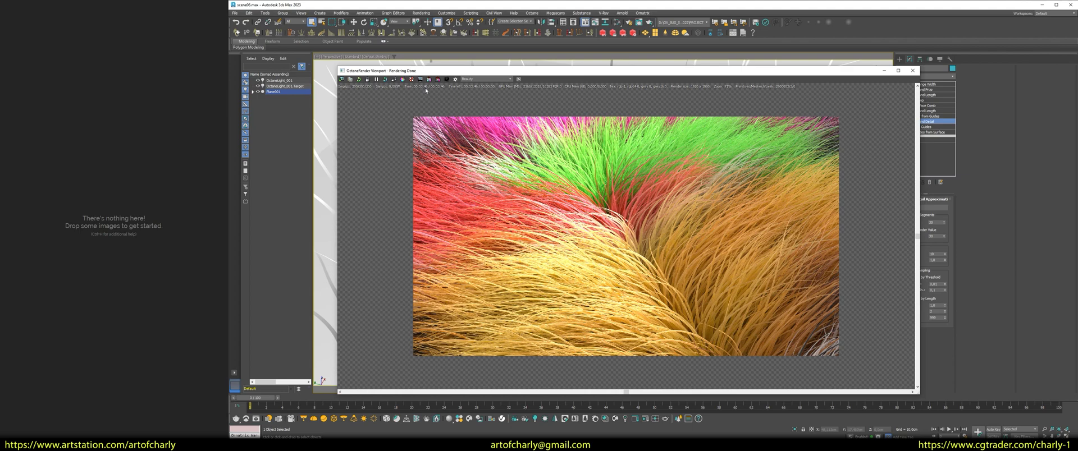
scroll(764, 256, up, 2)
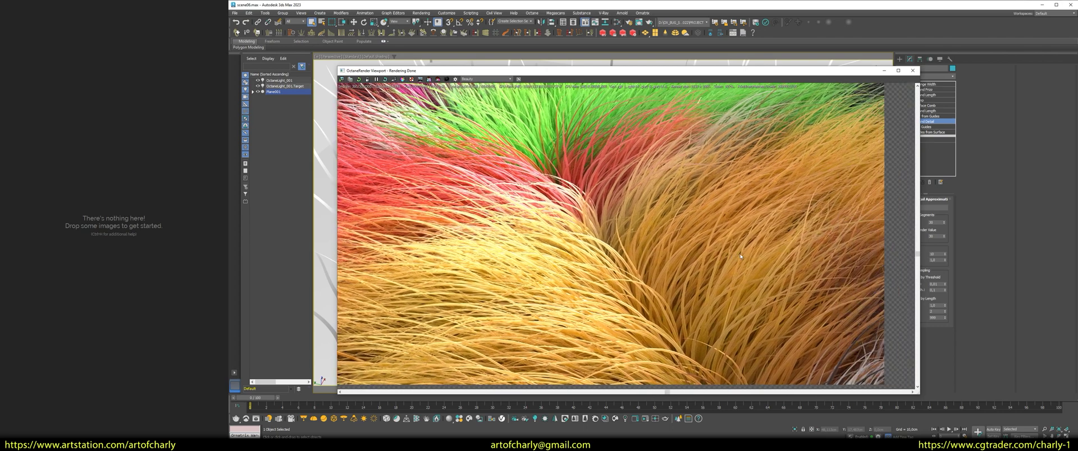
drag(787, 274, 728, 261)
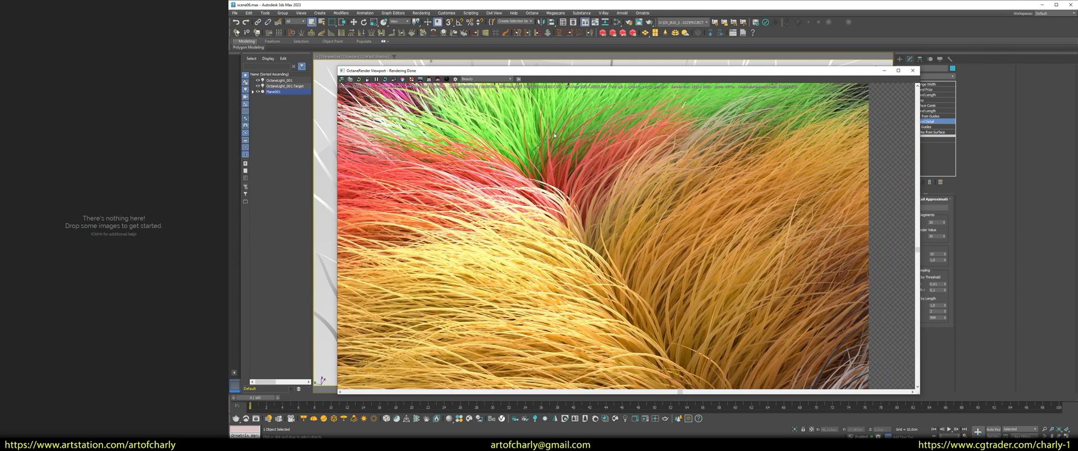
Switch the Octane viewport display to the Denoised beauty pass.
click(493, 80)
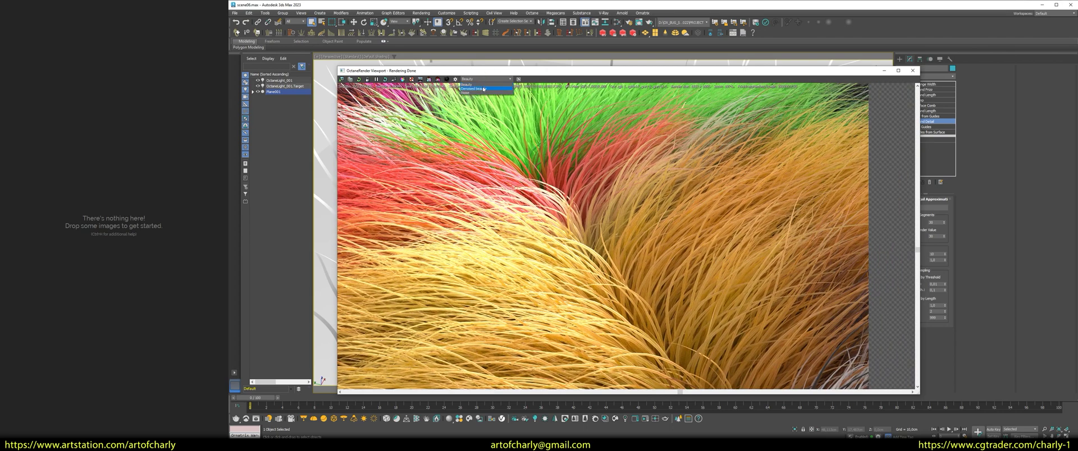
click(484, 89)
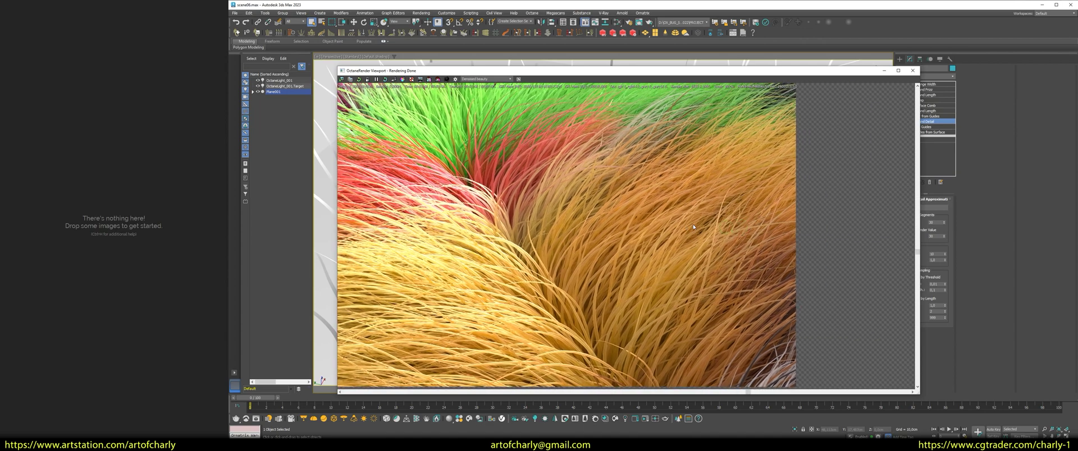
scroll(618, 220, up, 2)
scroll(730, 210, down, 1)
scroll(530, 181, up, 2)
scroll(575, 242, up, 2)
scroll(575, 243, down, 2)
scroll(596, 231, down, 1)
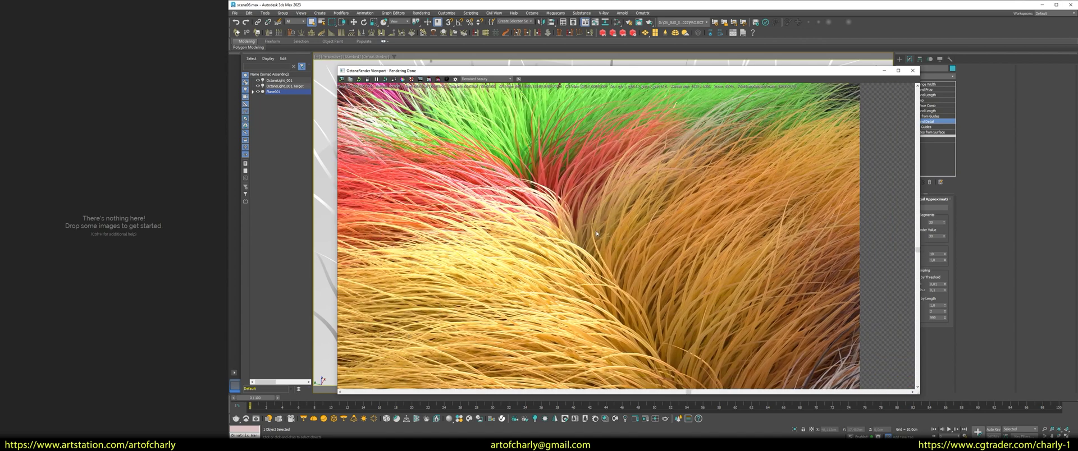
scroll(549, 194, down, 2)
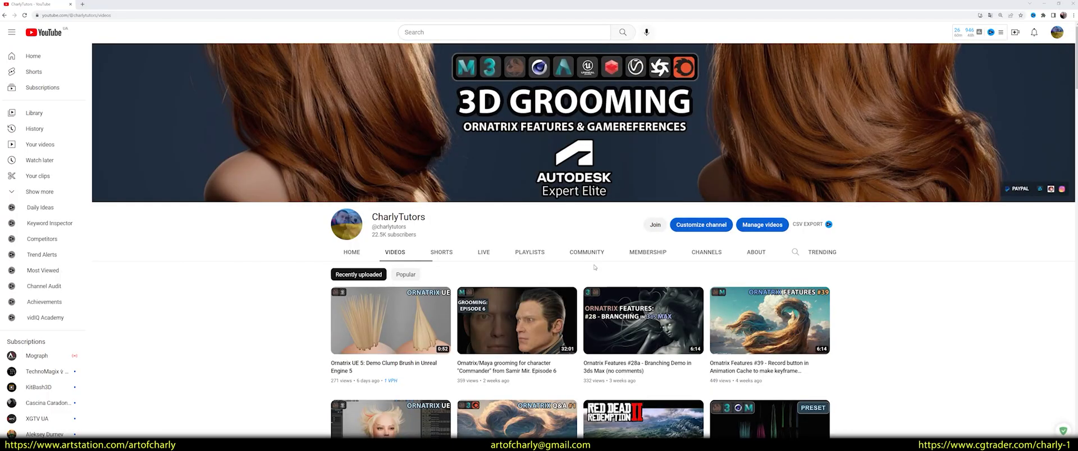
Open the YouTube channel's COMMUNITY tab and scroll through its posts.
key(ctrl+4)
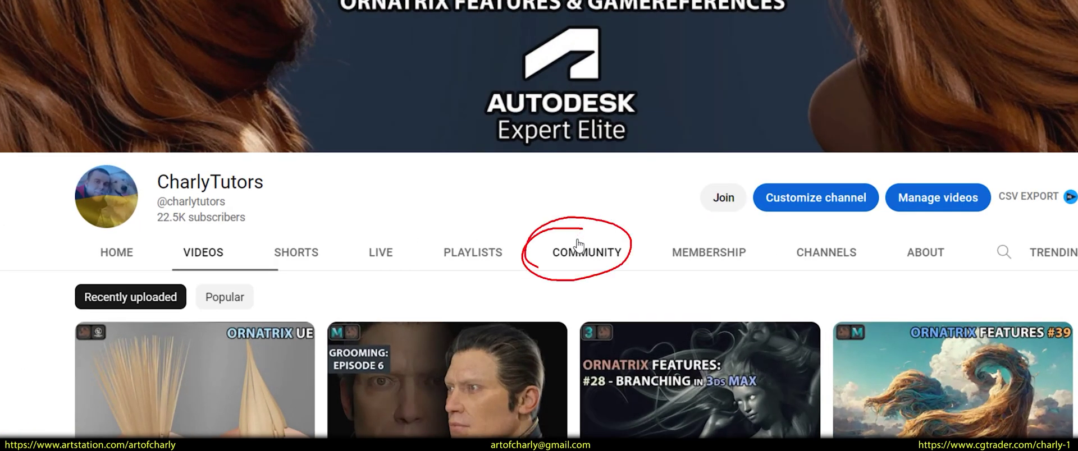
click(579, 246)
scroll(335, 256, down, 5)
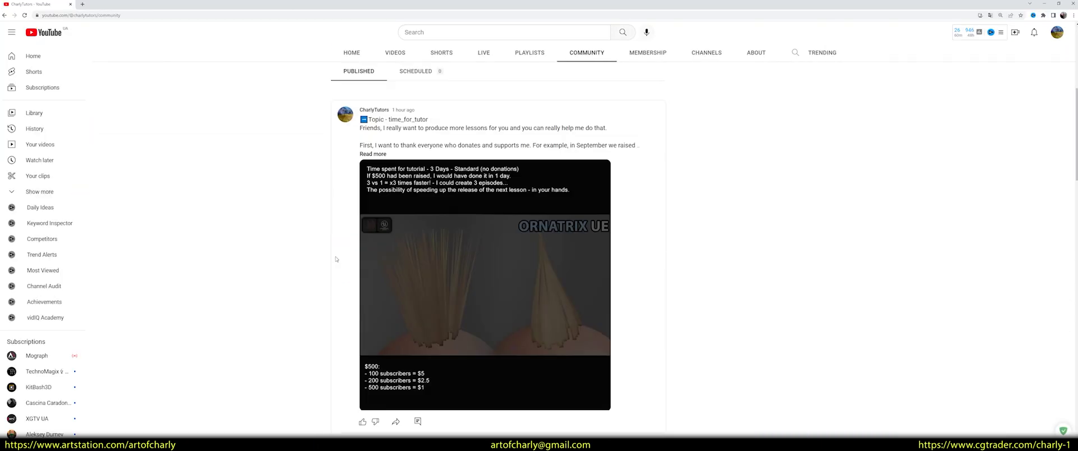
scroll(335, 257, down, 5)
scroll(335, 257, down, 3)
scroll(335, 257, down, 4)
scroll(335, 257, down, 2)
scroll(335, 256, down, 5)
scroll(336, 257, down, 2)
scroll(335, 256, down, 3)
scroll(335, 257, down, 5)
scroll(335, 256, down, 4)
scroll(335, 257, down, 1)
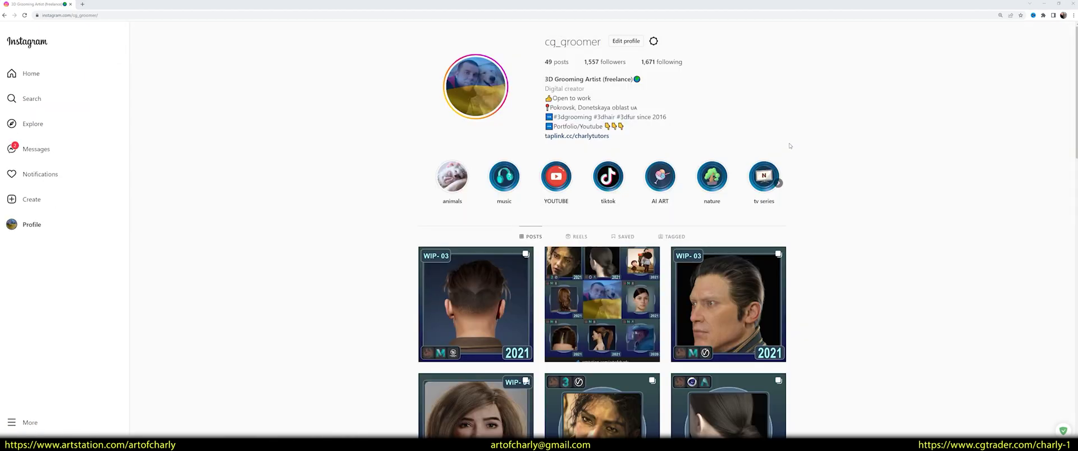
Scroll the Instagram grooming portfolio down to its oldest 2016 works.
scroll(789, 146, down, 5)
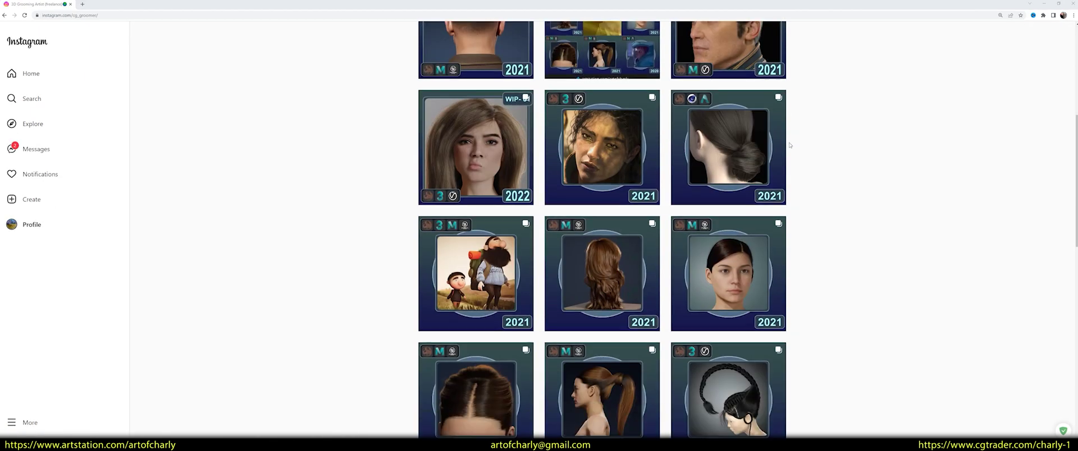
scroll(789, 146, down, 5)
scroll(789, 146, down, 4)
scroll(790, 146, down, 5)
scroll(789, 146, down, 1)
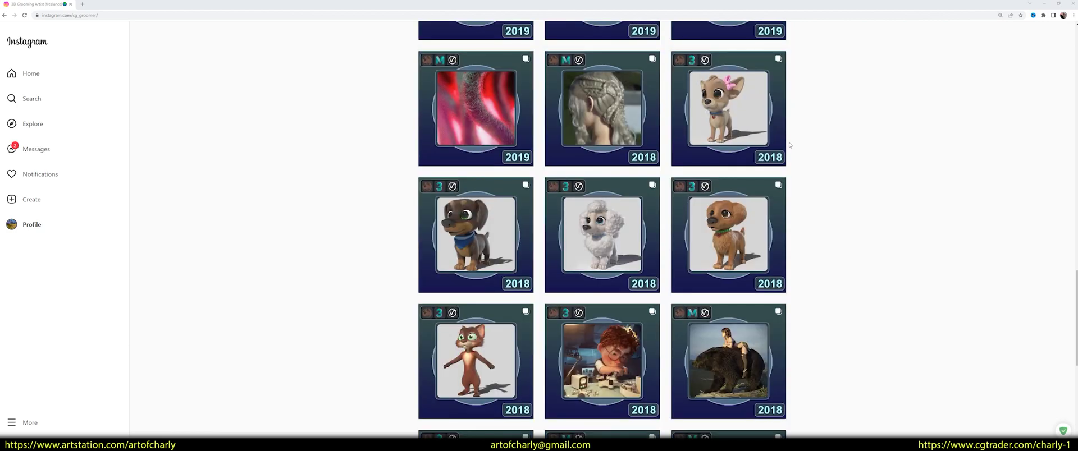
scroll(789, 146, down, 4)
scroll(789, 146, down, 1)
scroll(789, 146, down, 5)
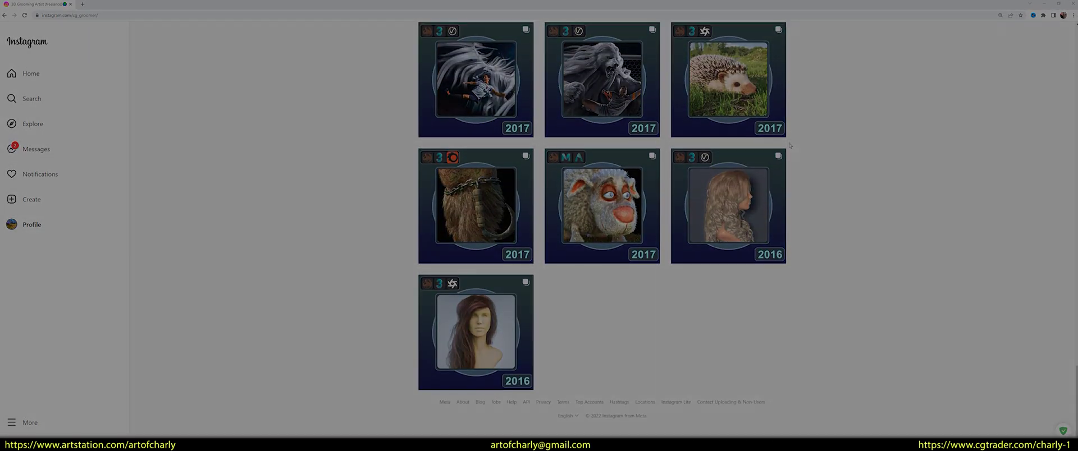